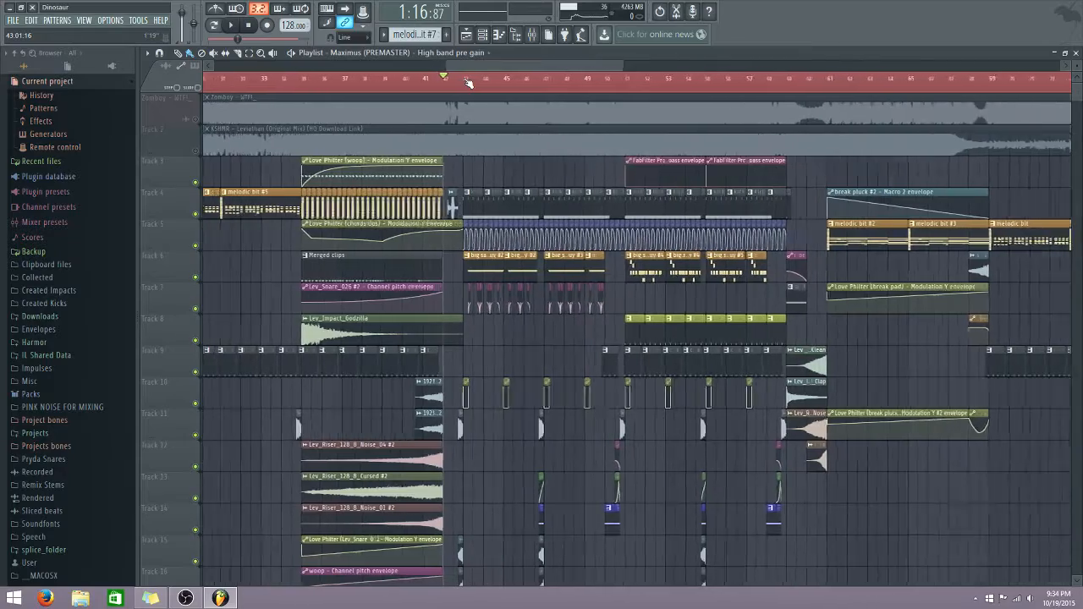
# Step: Play back the drop in the playlist from bar 42
pyautogui.scroll(-3, 468, 82)
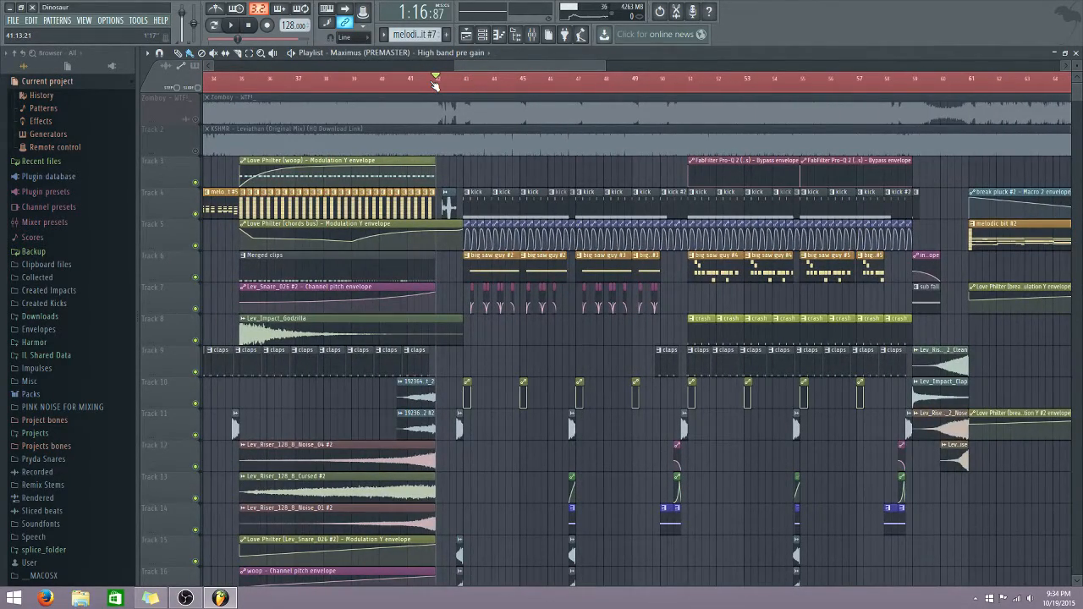
pyautogui.scroll(3, 434, 85)
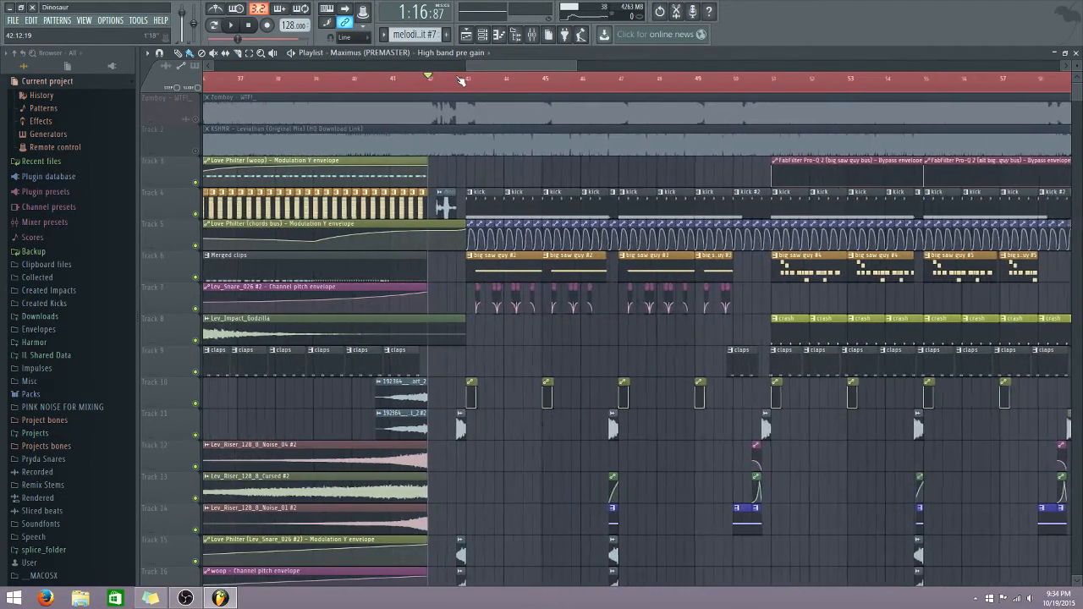
pyautogui.scroll(-2, 475, 72)
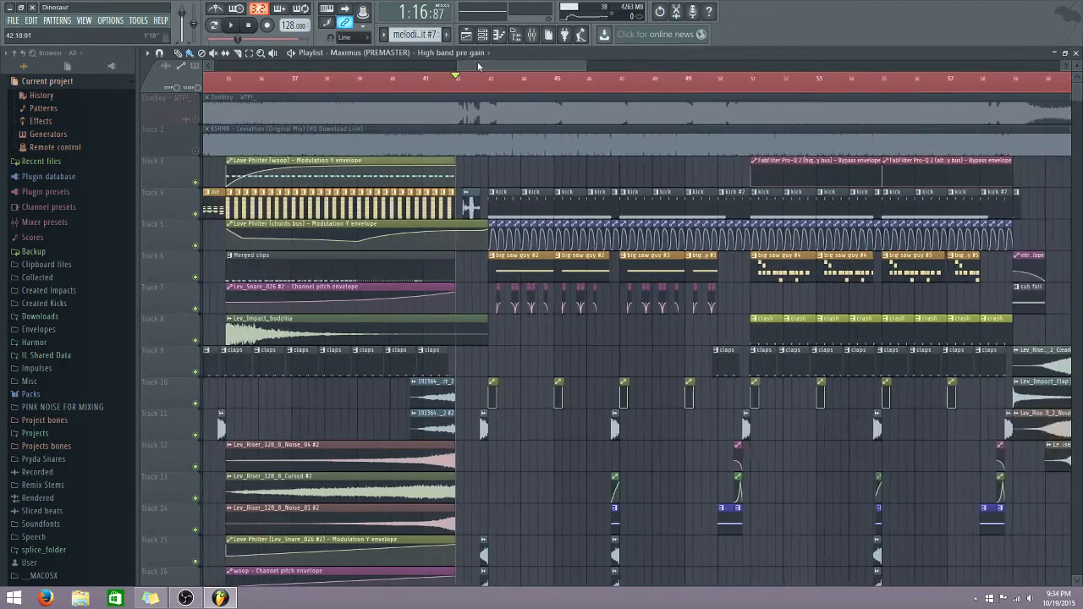
pyautogui.click(235, 26)
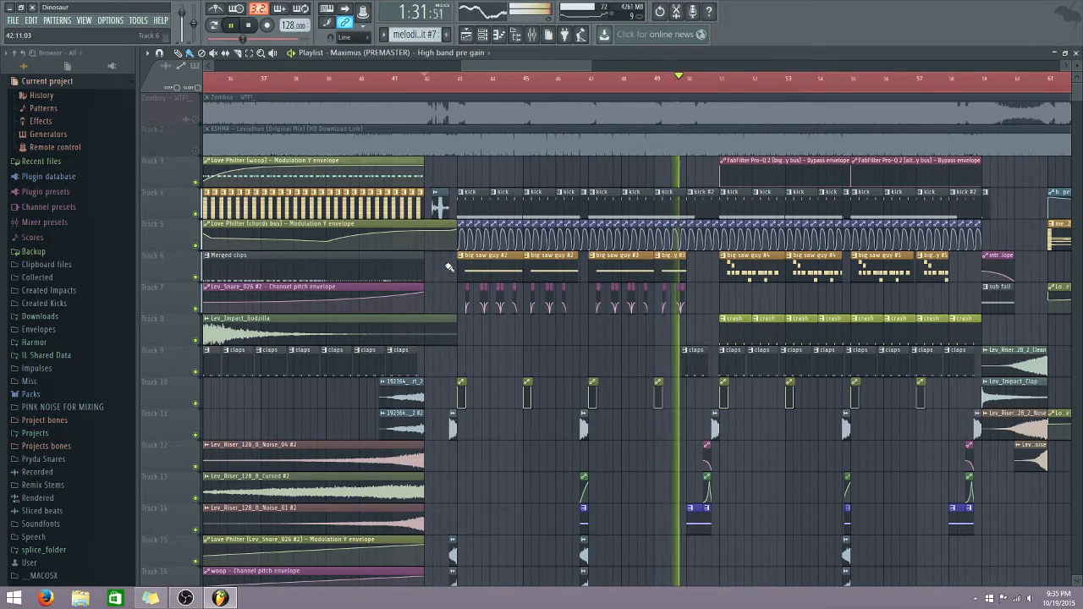
pyautogui.click(231, 27)
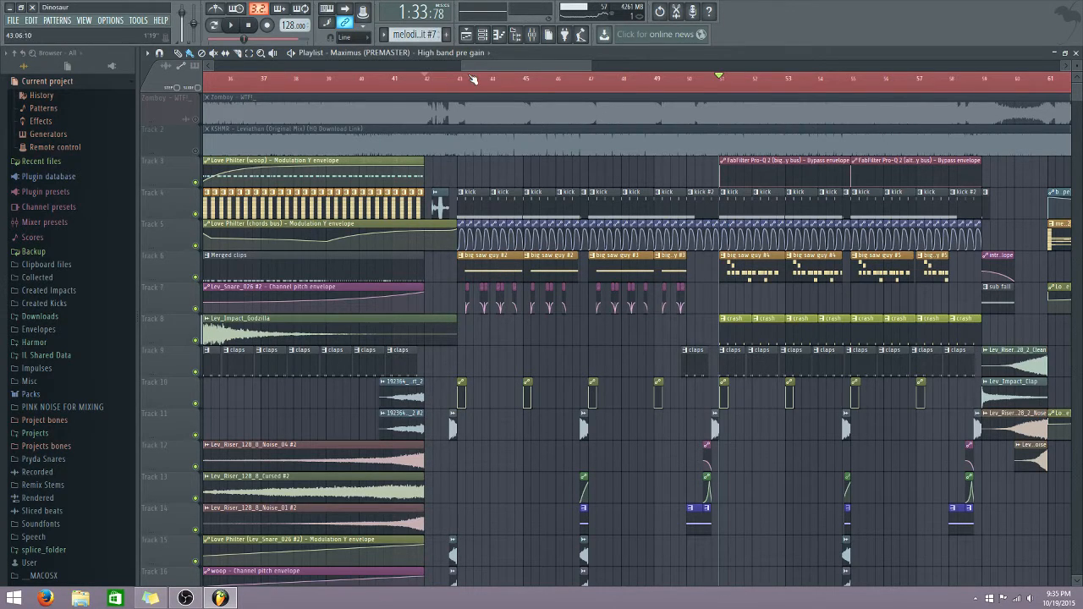
# Step: Select about bars 43 to 45 on the playlist timeline and play back that range
pyautogui.scroll(3, 463, 84)
pyautogui.moveTo(462, 90); pyautogui.dragTo(572, 85)
pyautogui.click(233, 27)
pyautogui.click(233, 27)
# Step: Open the big saw guy #2 pattern and show the big saw guy channel's mixer track below the channel rack
pyautogui.doubleClick(480, 265)
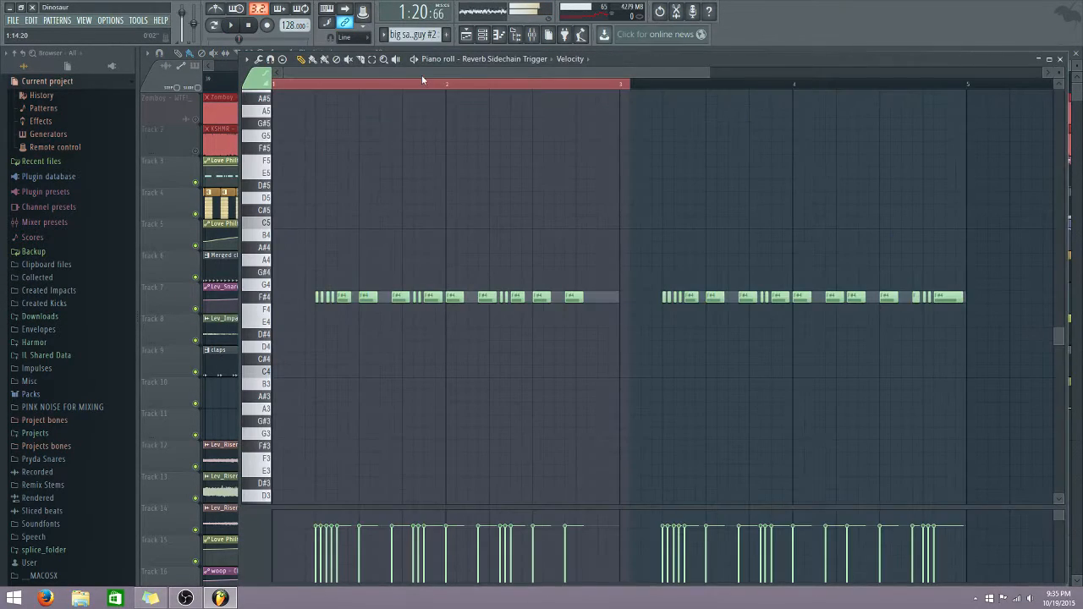
pyautogui.click(483, 35)
pyautogui.doubleClick(436, 139)
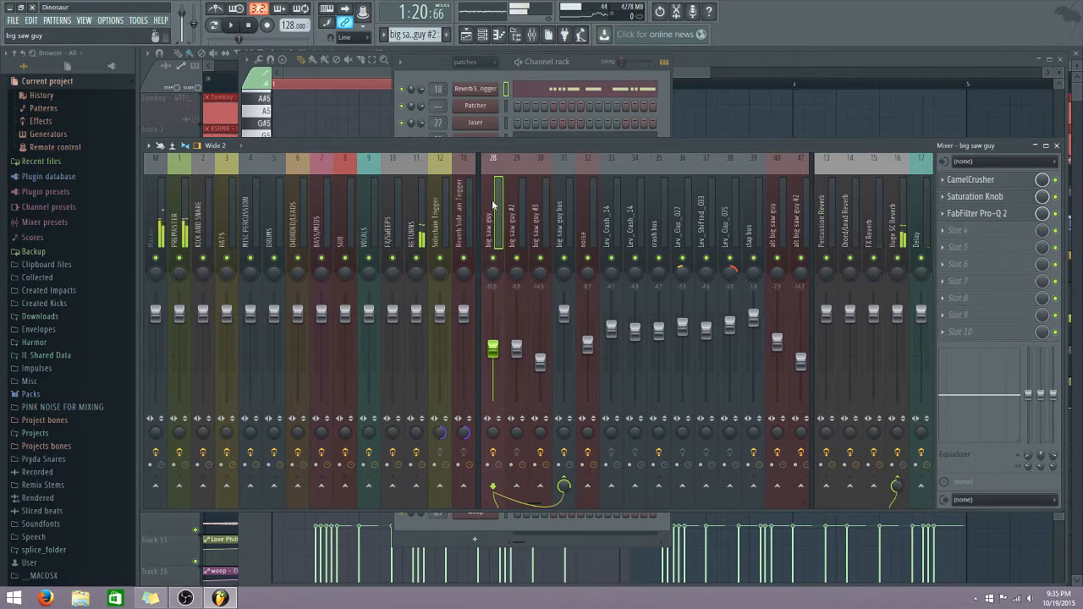
pyautogui.moveTo(477, 144); pyautogui.dragTo(482, 219)
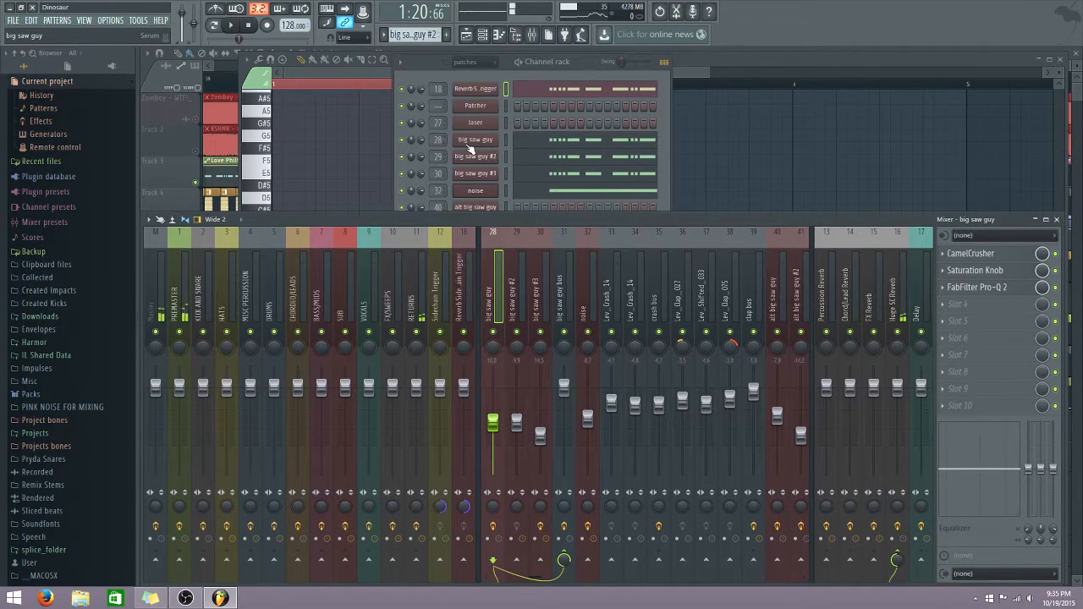
# Step: Solo the noise channel's mixer track 32 and play back the selected range
pyautogui.doubleClick(439, 191)
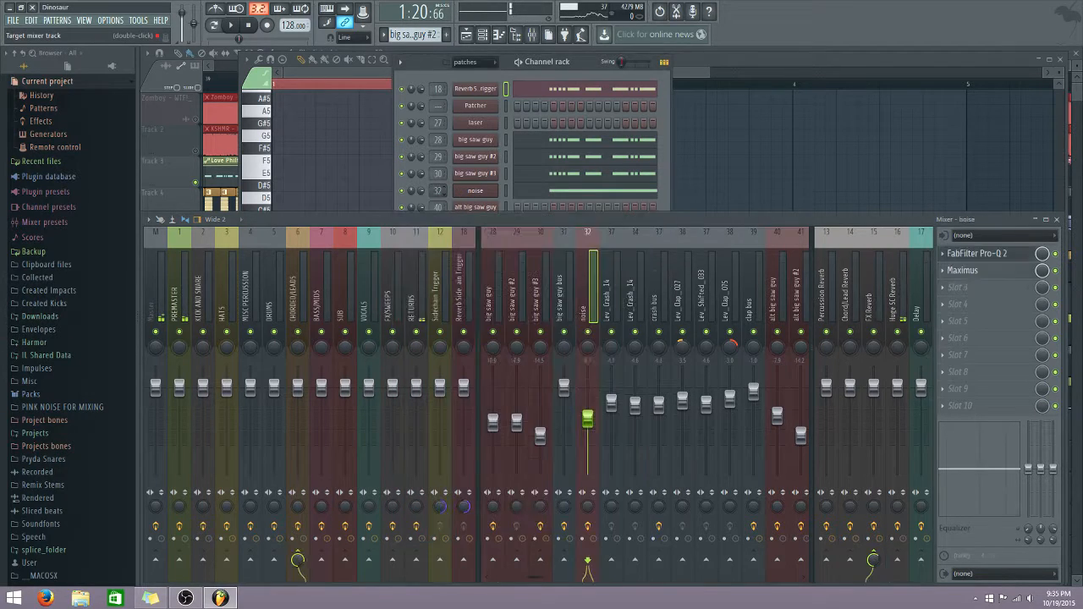
pyautogui.rightClick(588, 334)
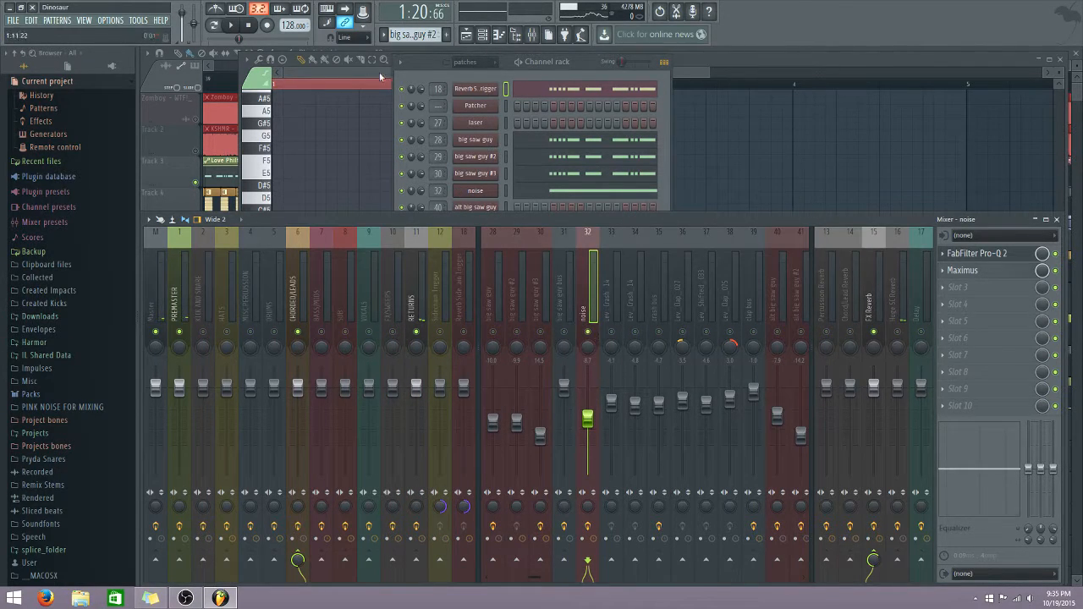
pyautogui.click(247, 26)
pyautogui.click(236, 25)
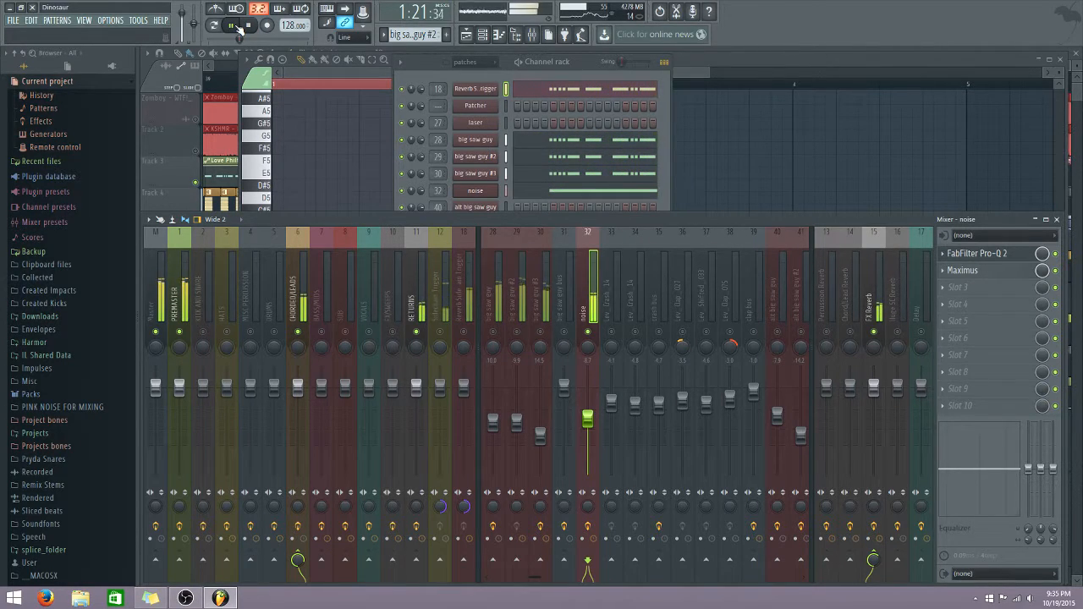
pyautogui.click(232, 25)
# Step: Open the noise channel's Serum patch for inspection, and bring the channel rack back to the front
pyautogui.click(472, 192)
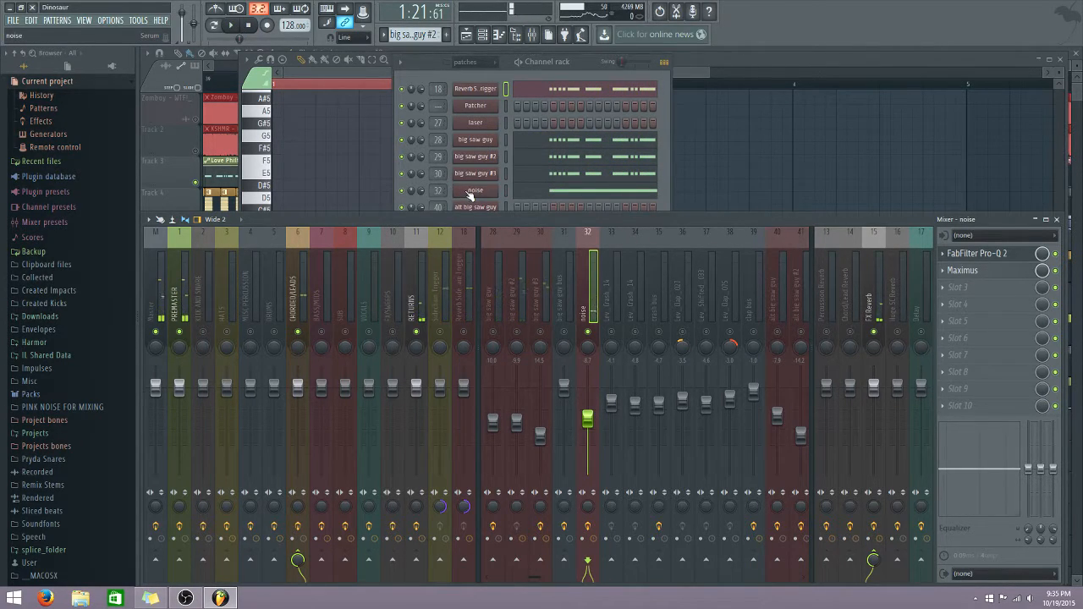
pyautogui.moveTo(379, 127); pyautogui.dragTo(377, 111)
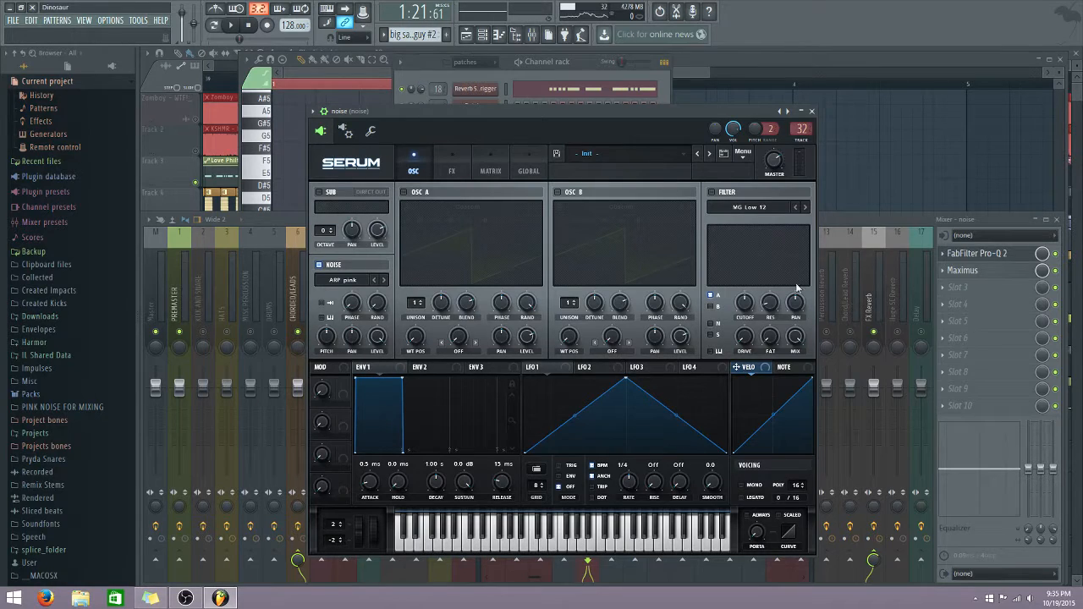
pyautogui.click(432, 67)
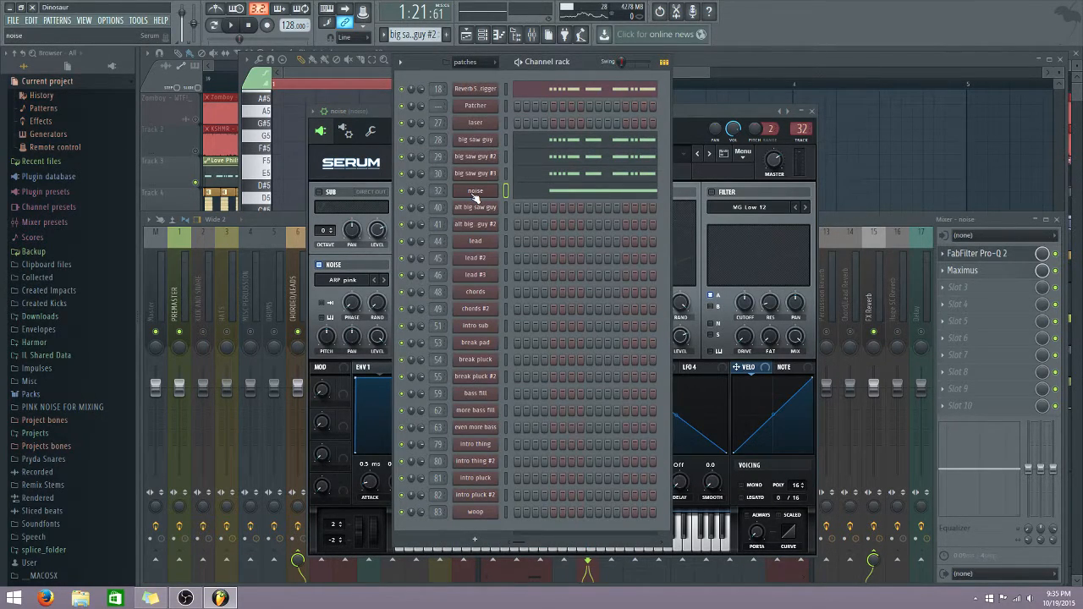
# Step: Solo the big saw guy, big saw guy #2 and #3 mixer tracks with Huge SC Reverb and Delay muted
pyautogui.doubleClick(437, 139)
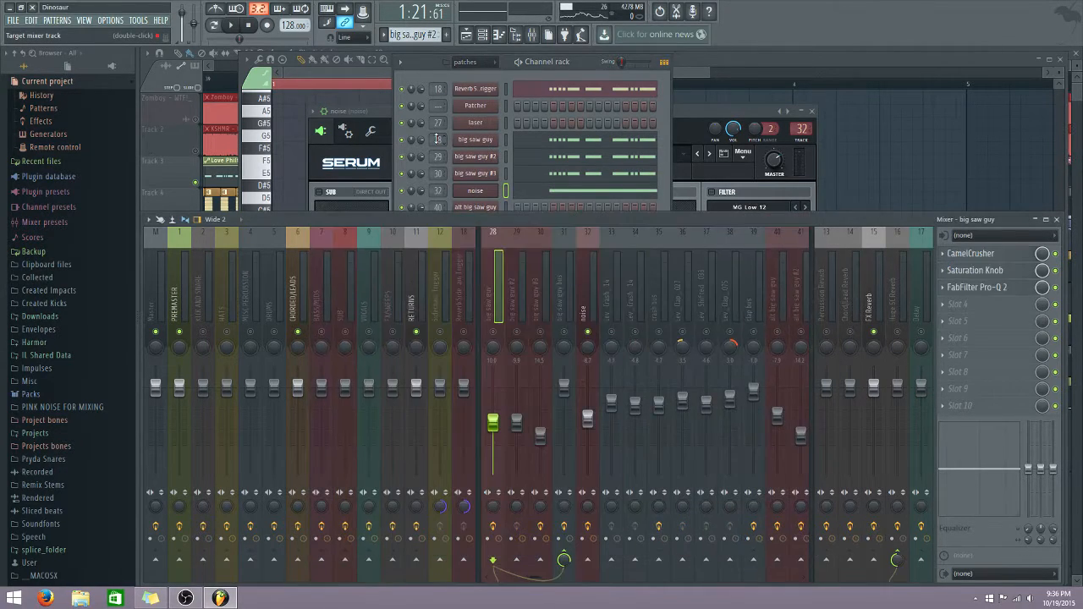
pyautogui.rightClick(496, 335)
pyautogui.click(517, 332)
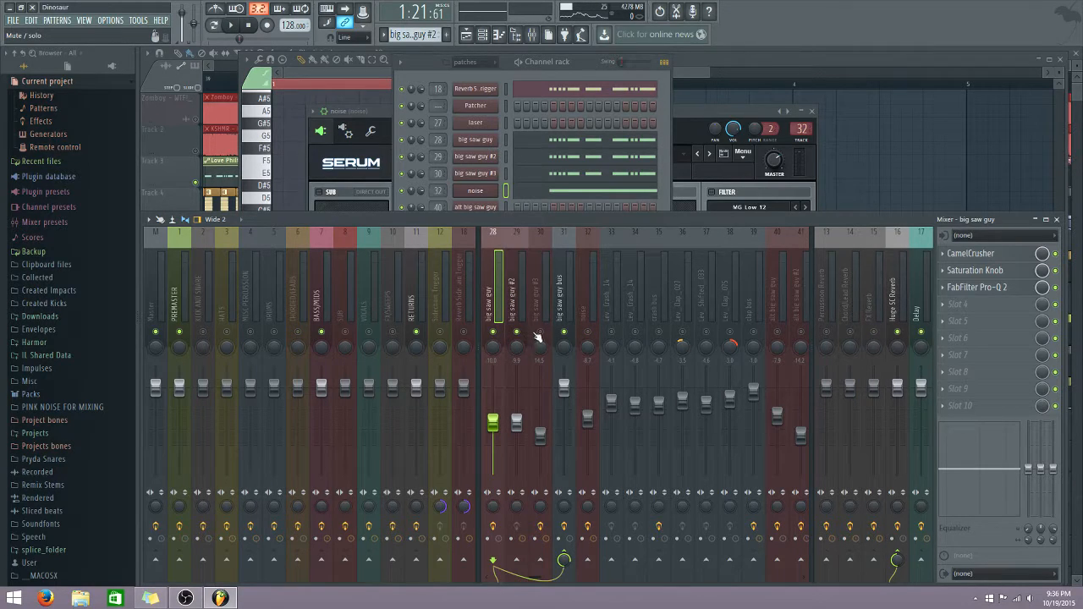
pyautogui.click(539, 337)
pyautogui.click(897, 332)
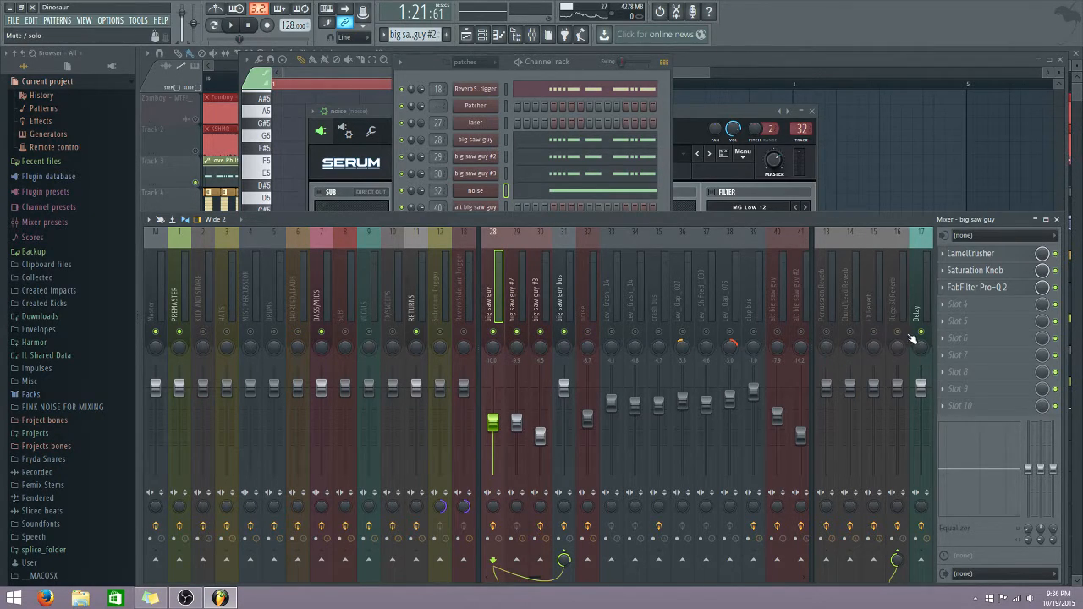
pyautogui.click(921, 332)
# Step: Play back the three soloed big saw guy layers together
pyautogui.click(247, 25)
pyautogui.press('space')
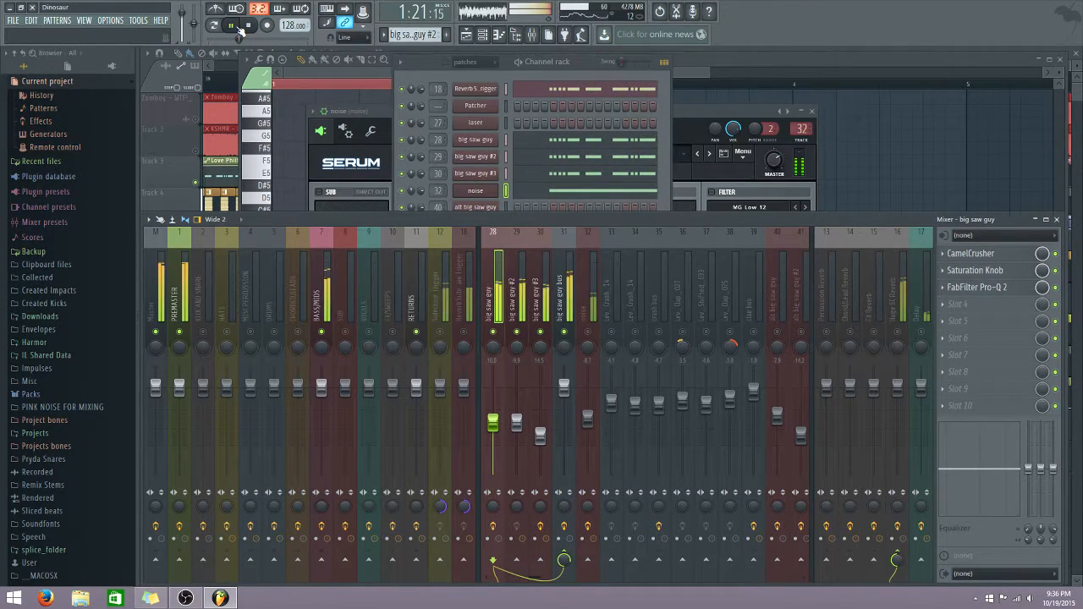
pyautogui.click(233, 26)
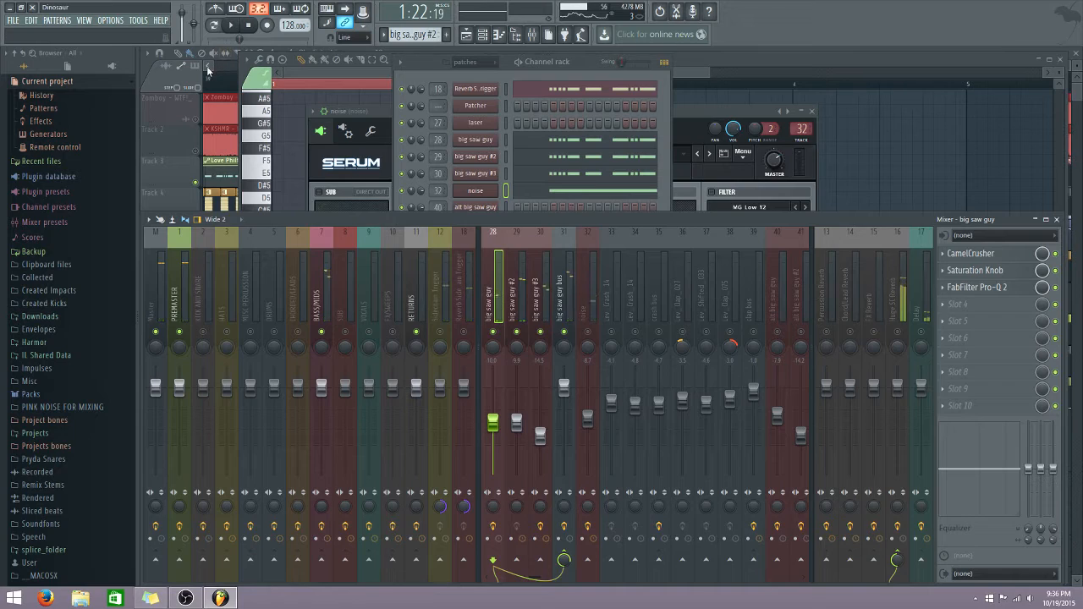
# Step: Open the big saw guy channel's Serum patch and leave only that layer and its bus soloed in the mixer
pyautogui.click(206, 66)
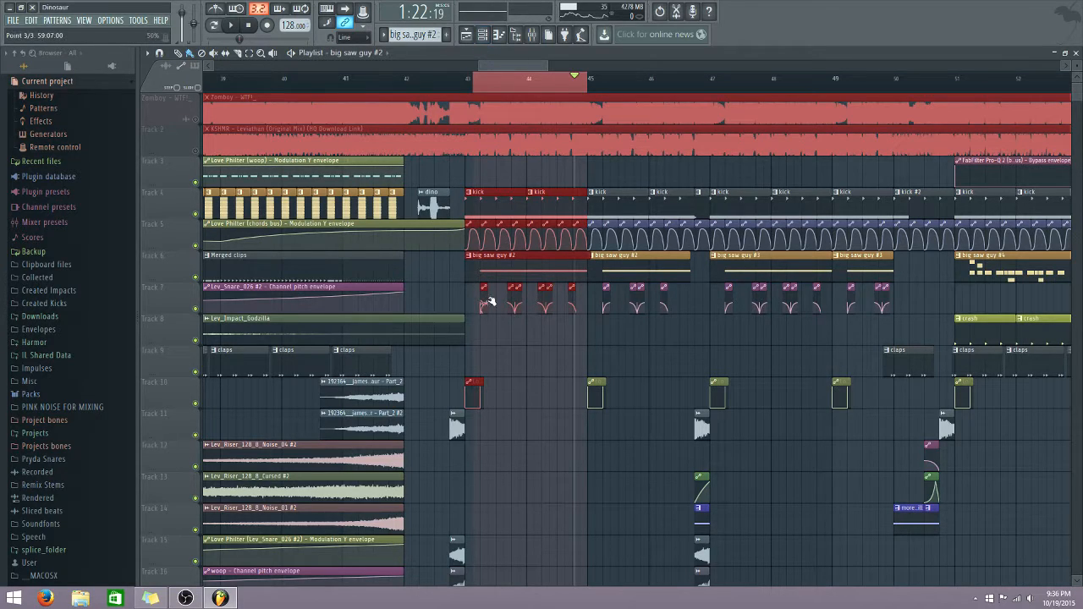
pyautogui.click(483, 34)
pyautogui.click(481, 142)
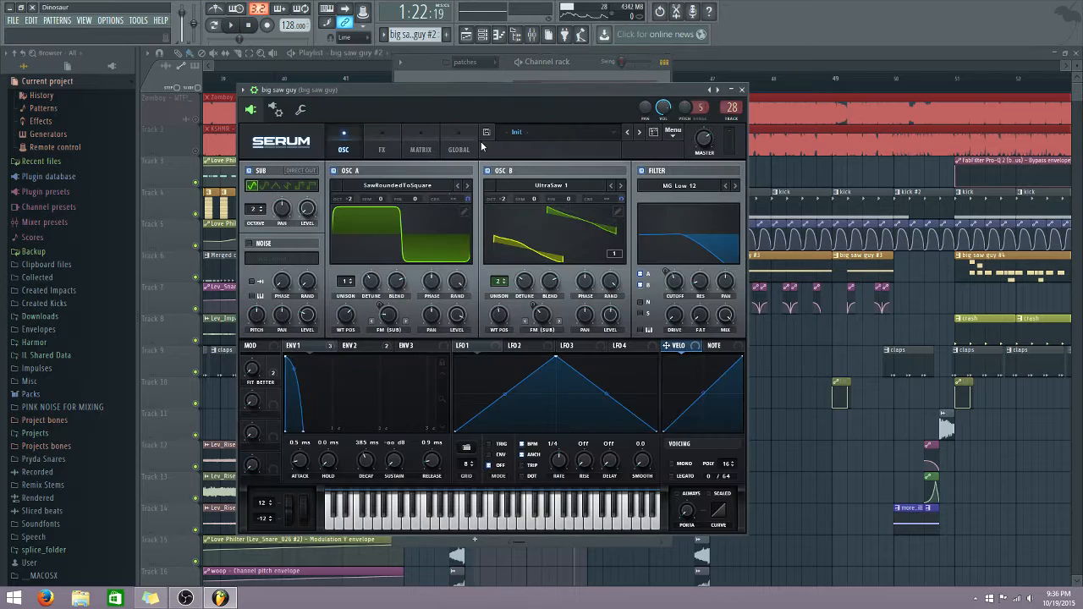
pyautogui.click(533, 35)
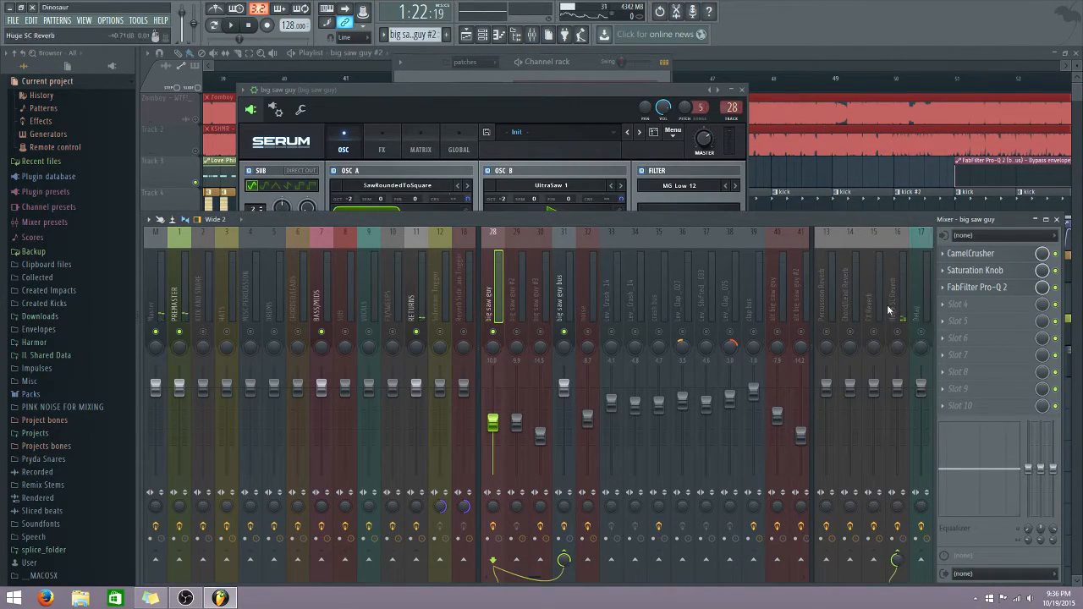
pyautogui.moveTo(437, 88)
pyautogui.mouseDown()
pyautogui.moveTo(460, 93)
pyautogui.moveTo(439, 94)
pyautogui.mouseUp()
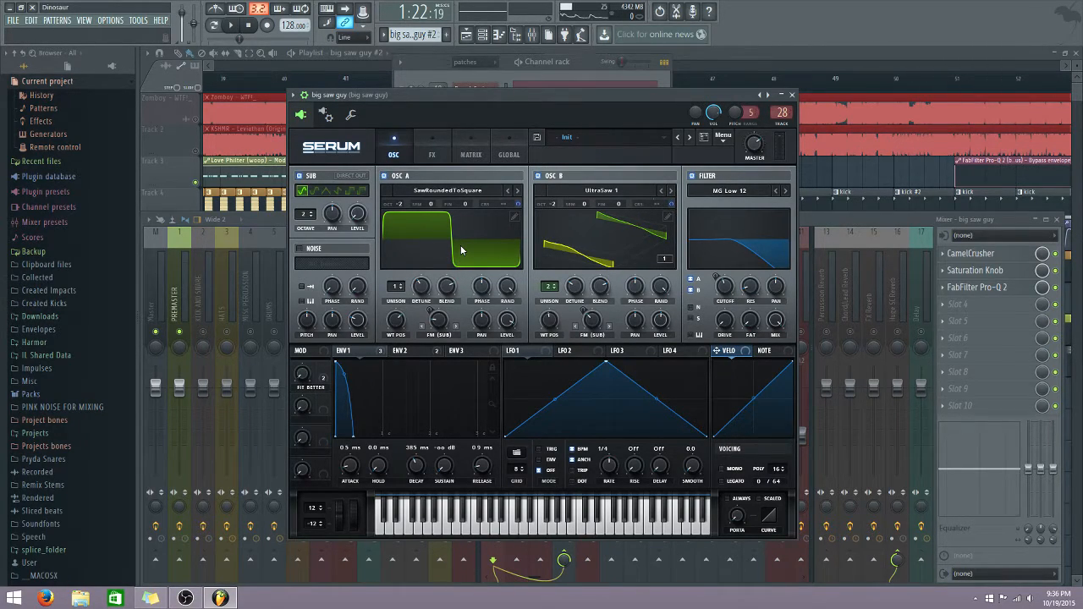
# Step: Play back the big saw guy layer on its own and check its mixer track before returning to its Serum patch
pyautogui.click(231, 25)
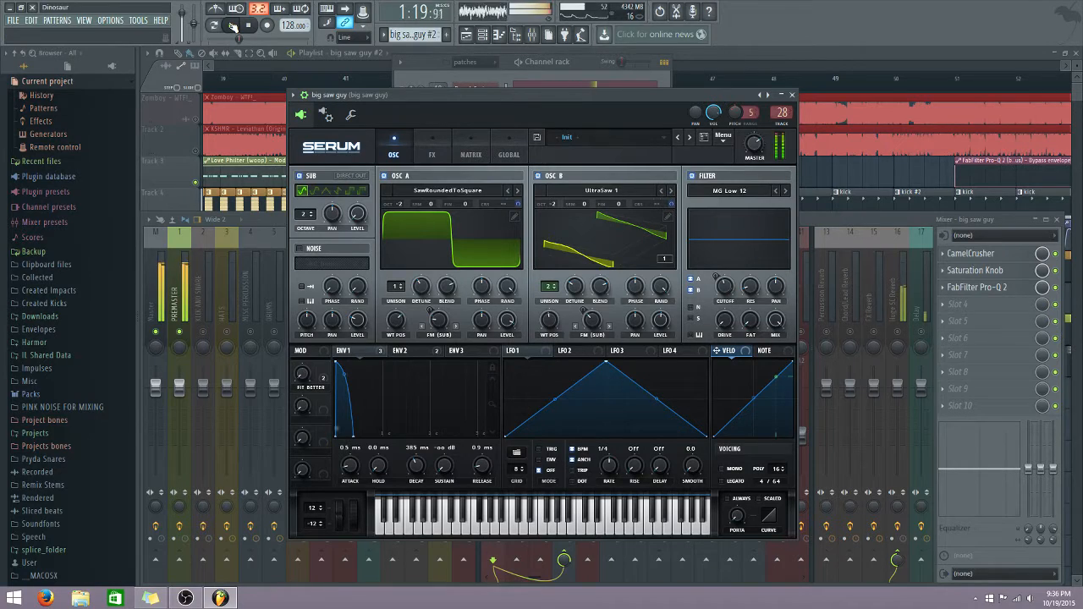
pyautogui.click(233, 25)
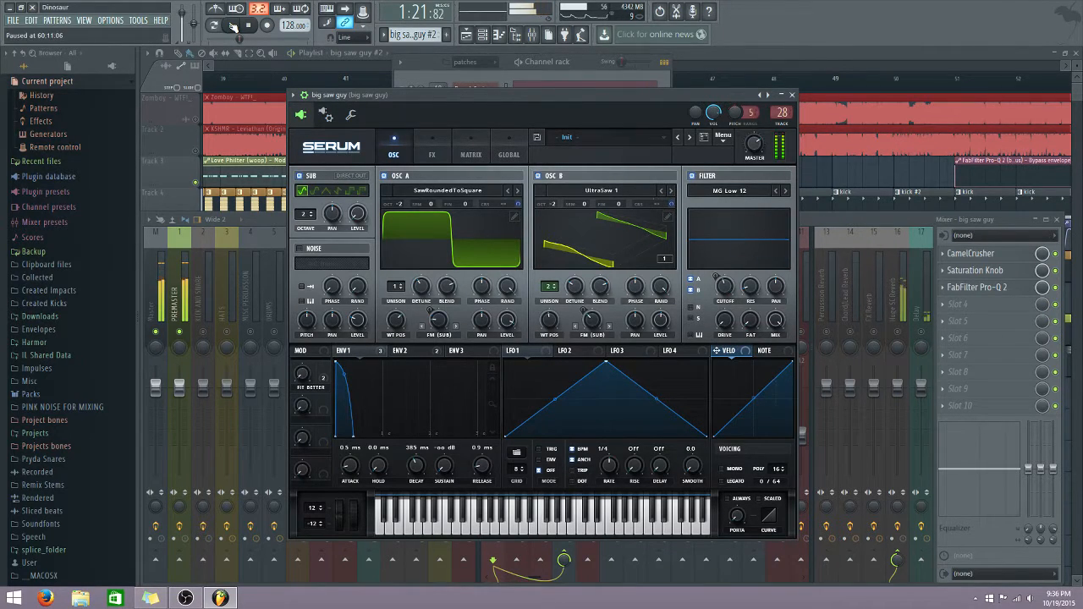
pyautogui.click(820, 224)
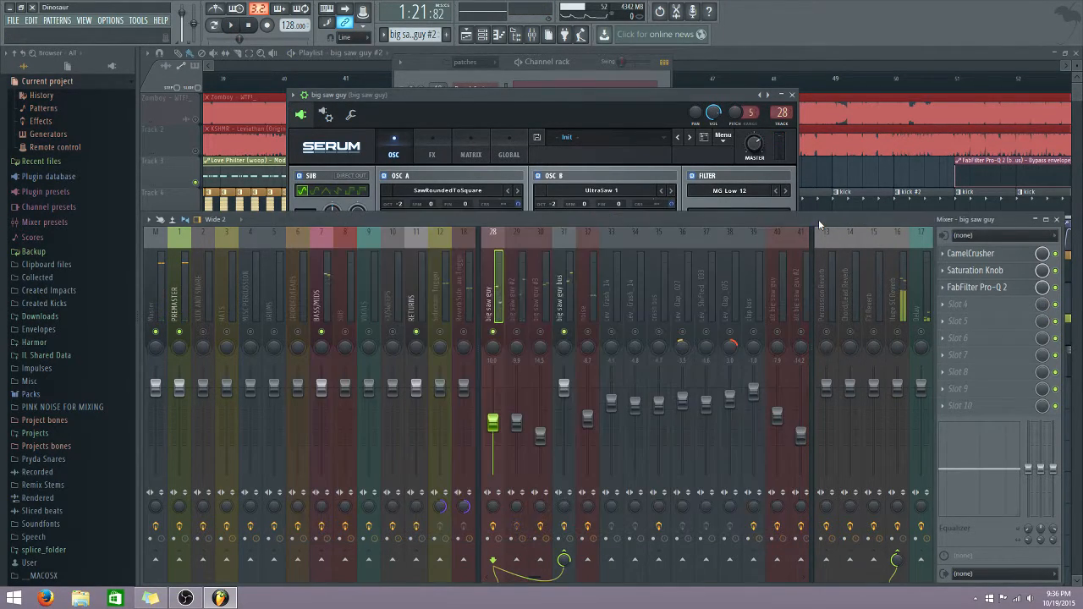
pyautogui.click(435, 94)
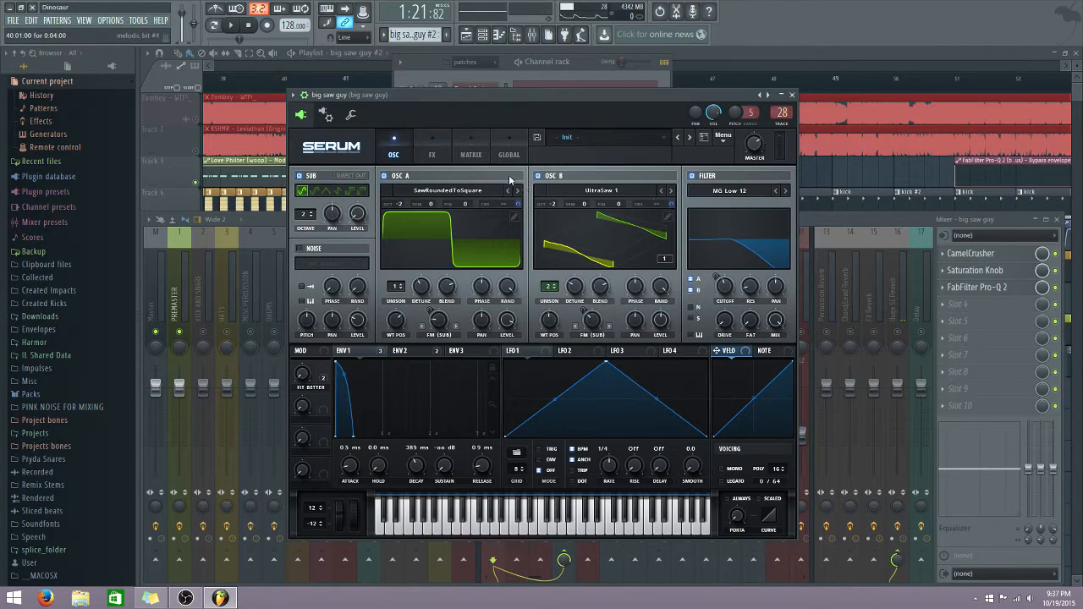
# Step: Look over the Serum patch's effects, return to its oscillators and play back the sound
pyautogui.click(434, 155)
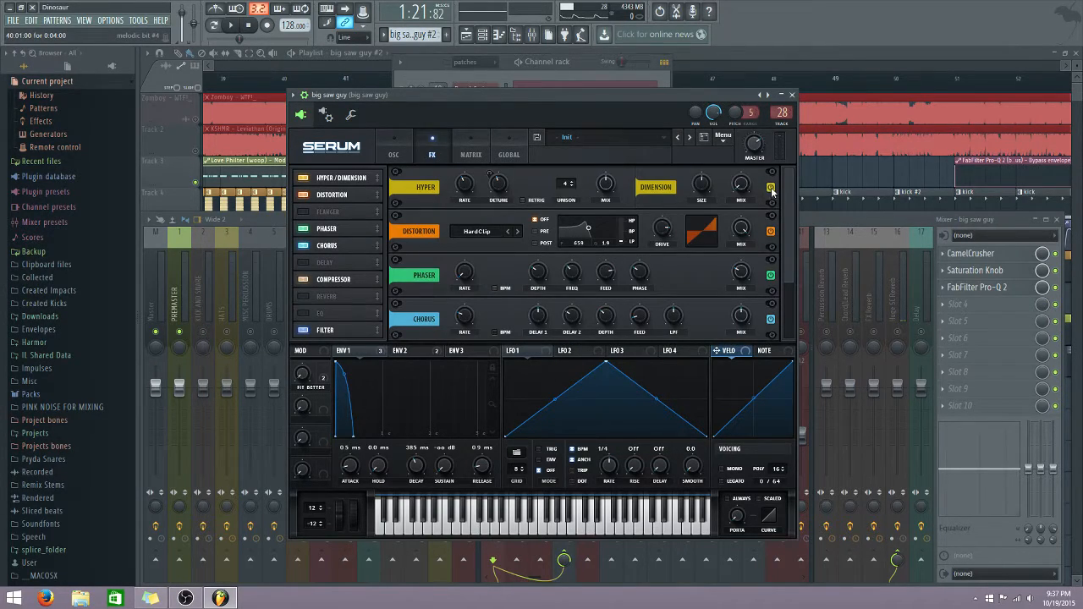
pyautogui.click(385, 144)
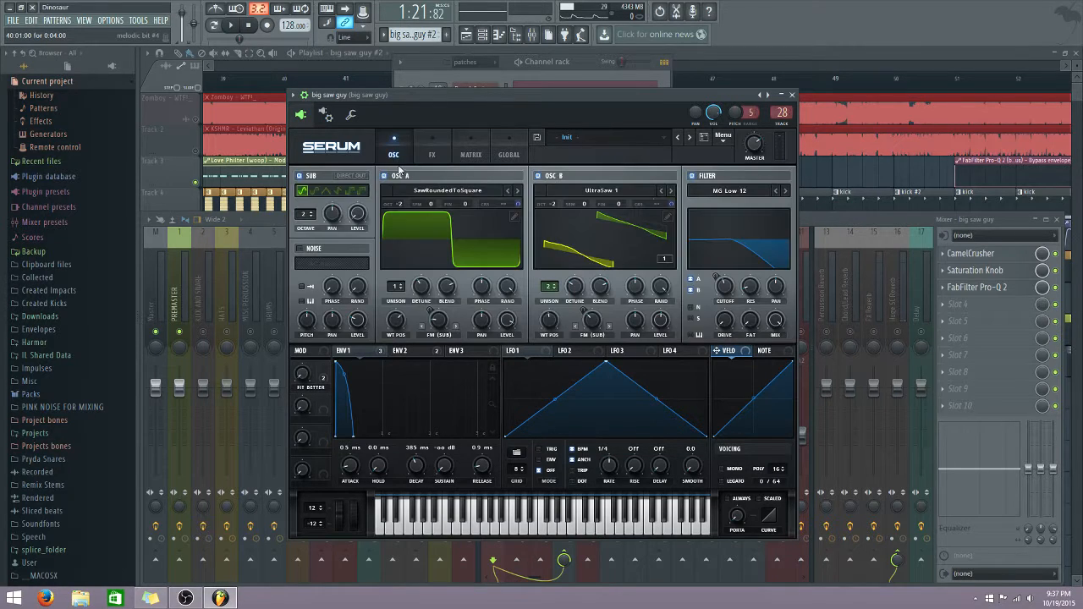
pyautogui.click(234, 26)
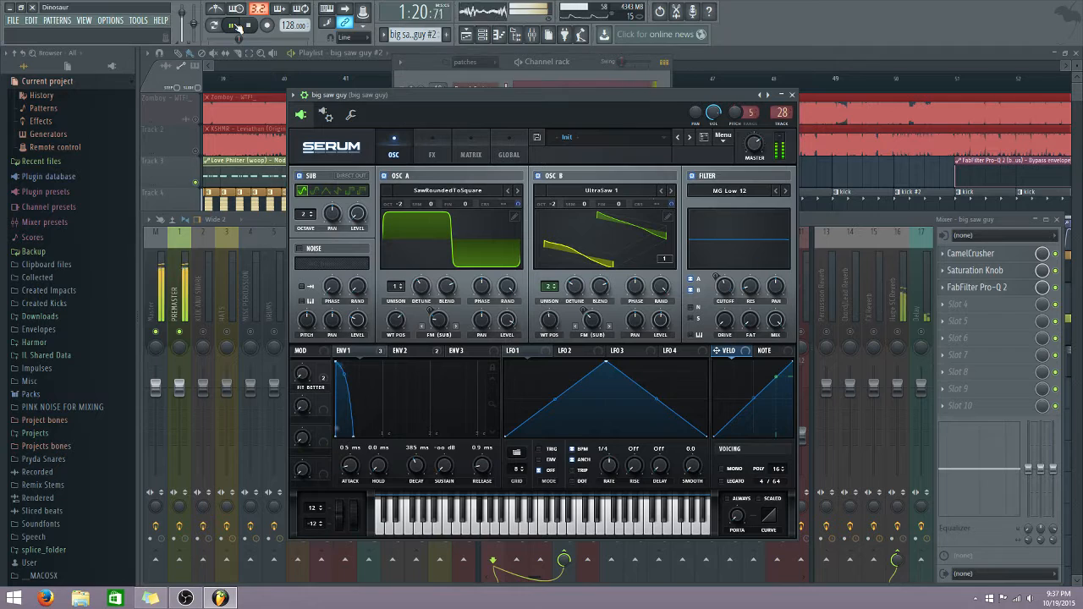
pyautogui.click(235, 25)
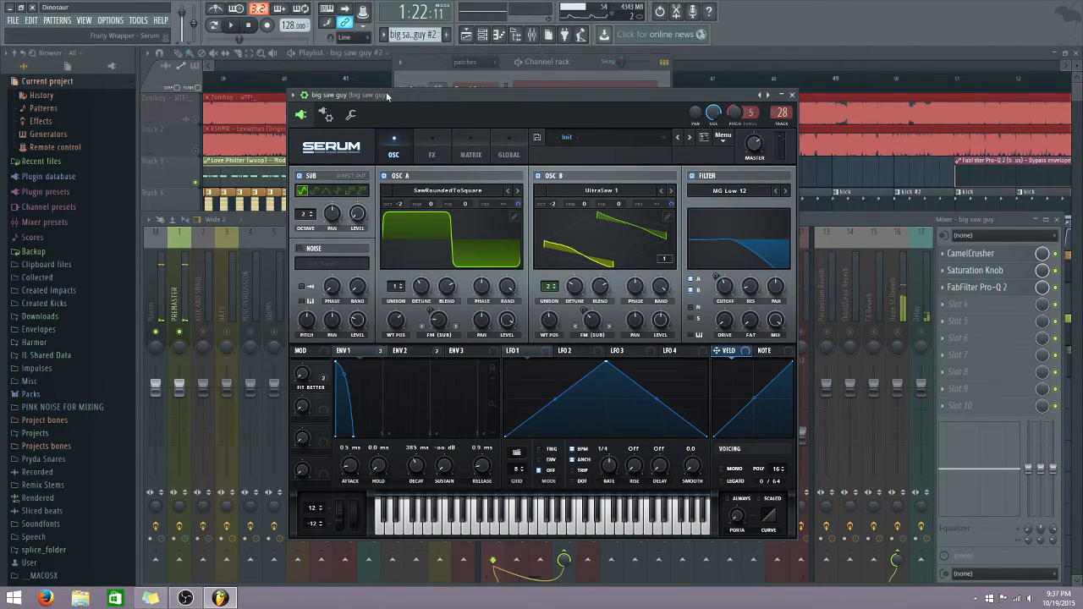
# Step: Switch off oscillator B to audition oscillator A with its FM from the sub, and switch oscillator B back on
pyautogui.click(538, 177)
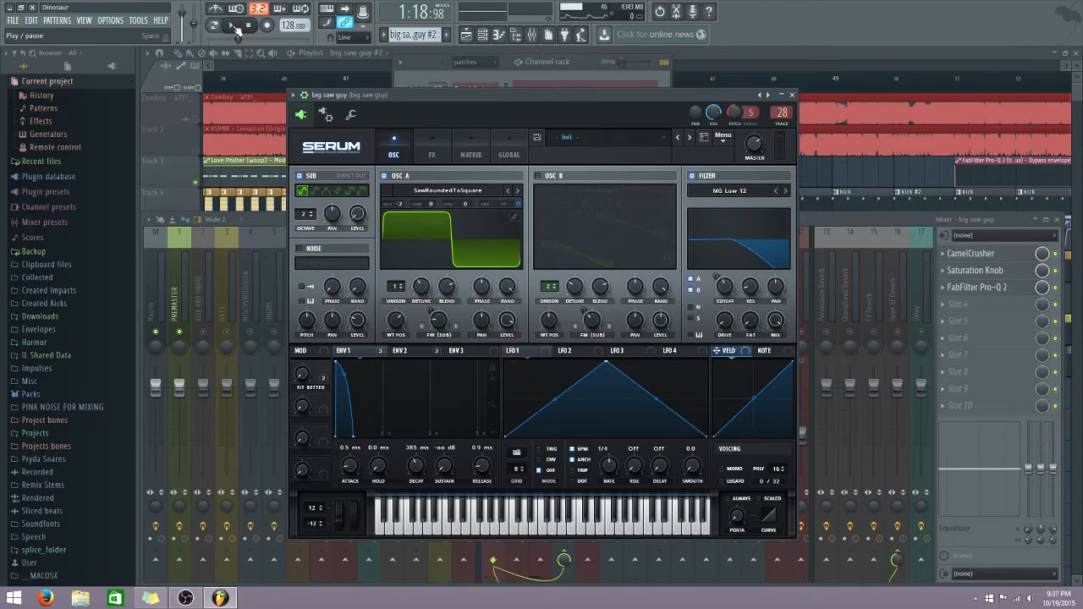
pyautogui.click(235, 27)
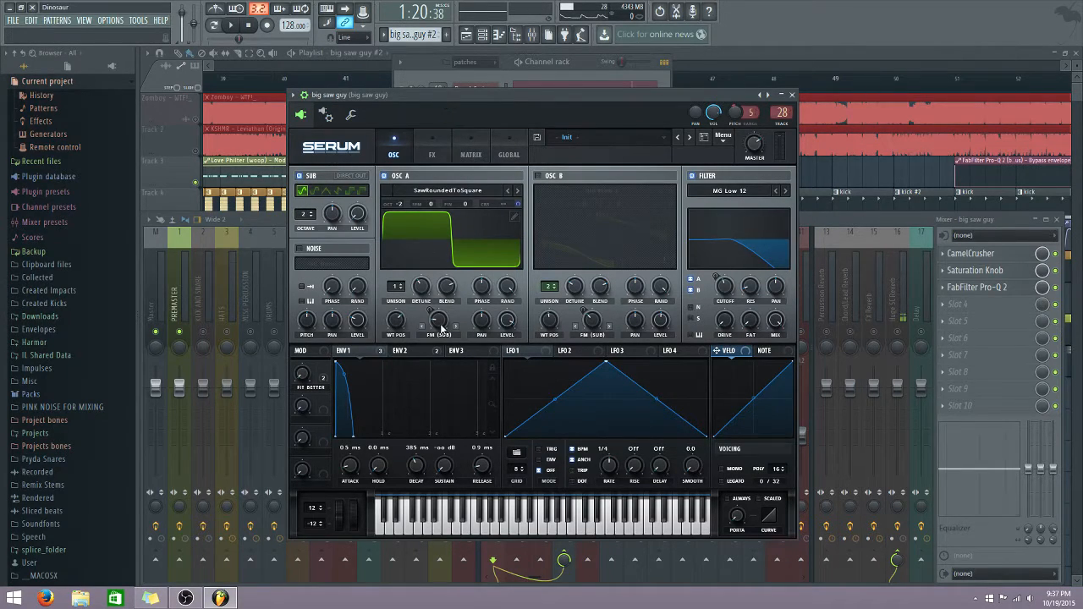
pyautogui.moveTo(437, 324)
pyautogui.moveTo(398, 331)
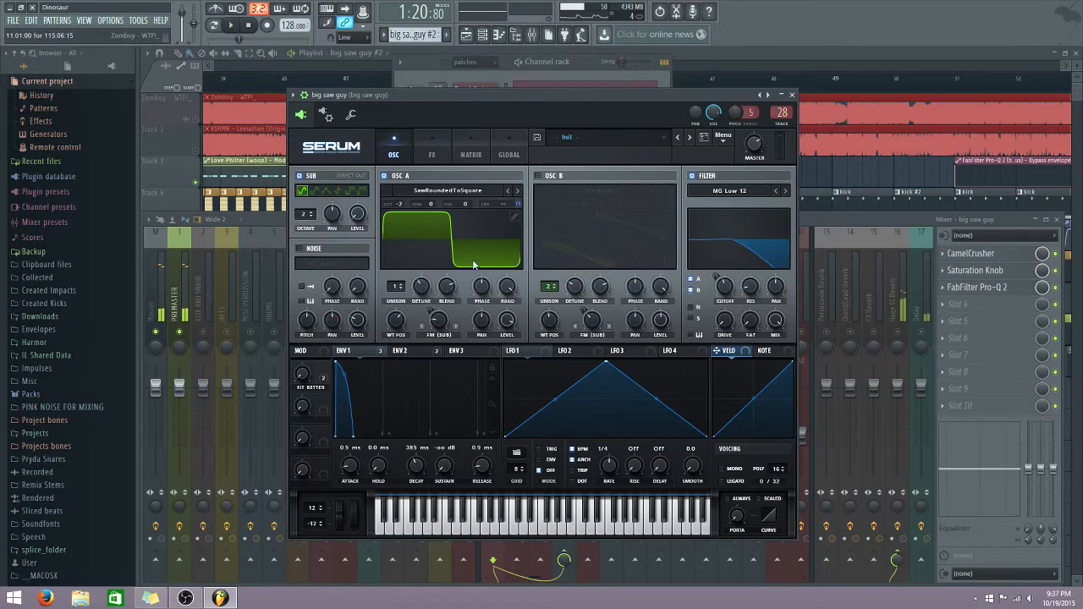
pyautogui.click(538, 177)
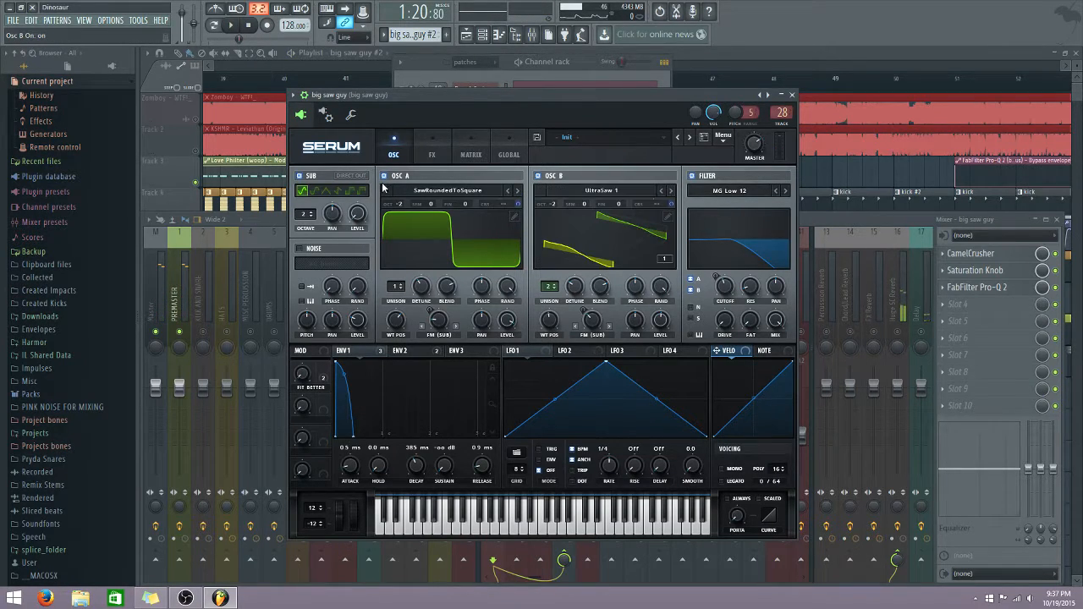
# Step: Switch off oscillator A to audition the UltraSaw oscillator B without it, and switch oscillator A back on
pyautogui.click(385, 176)
pyautogui.click(234, 26)
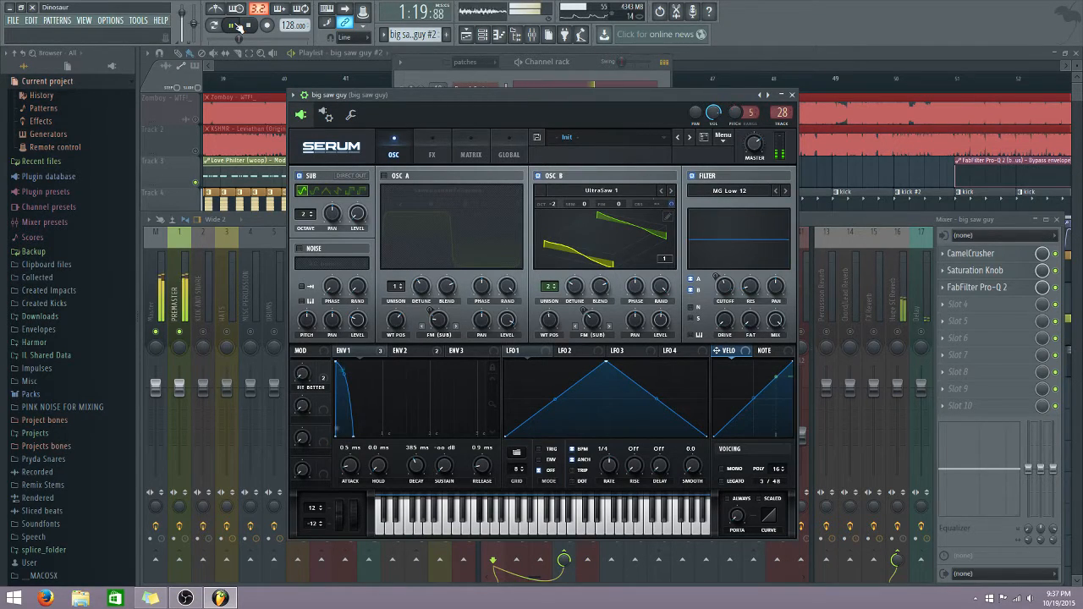
pyautogui.click(234, 25)
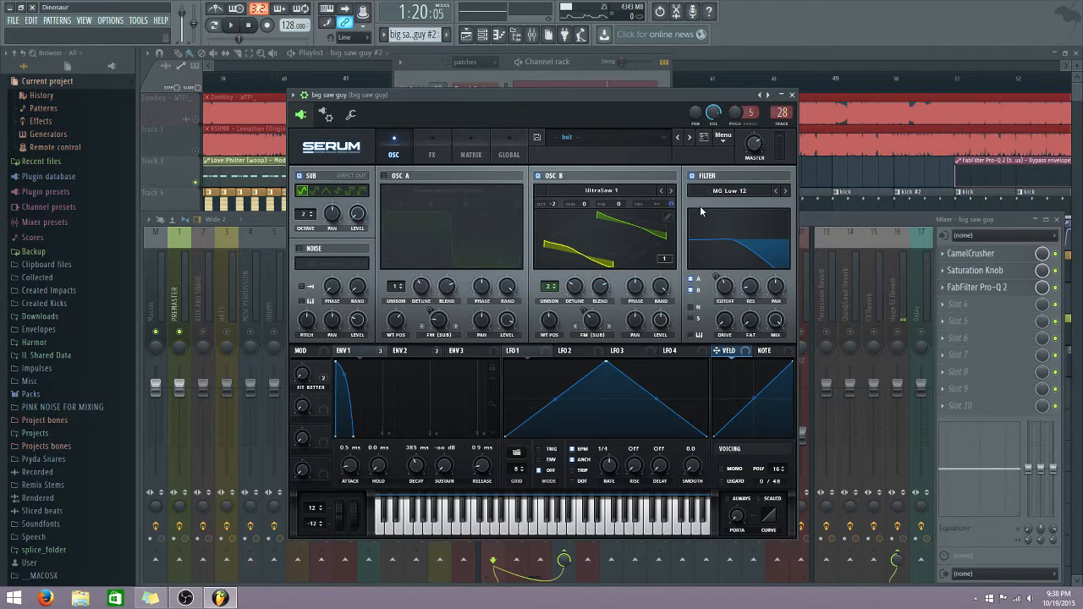
pyautogui.click(383, 176)
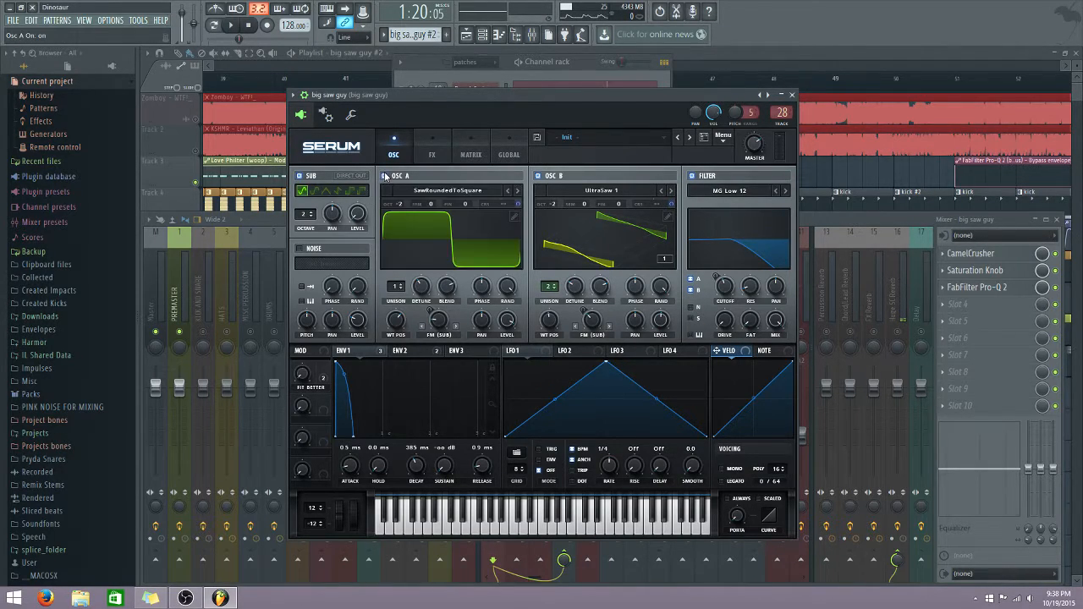
# Step: Inspect Envelope 2 and Envelope 1 with their modulation targets, and play back the sound with both oscillators on
pyautogui.click(395, 350)
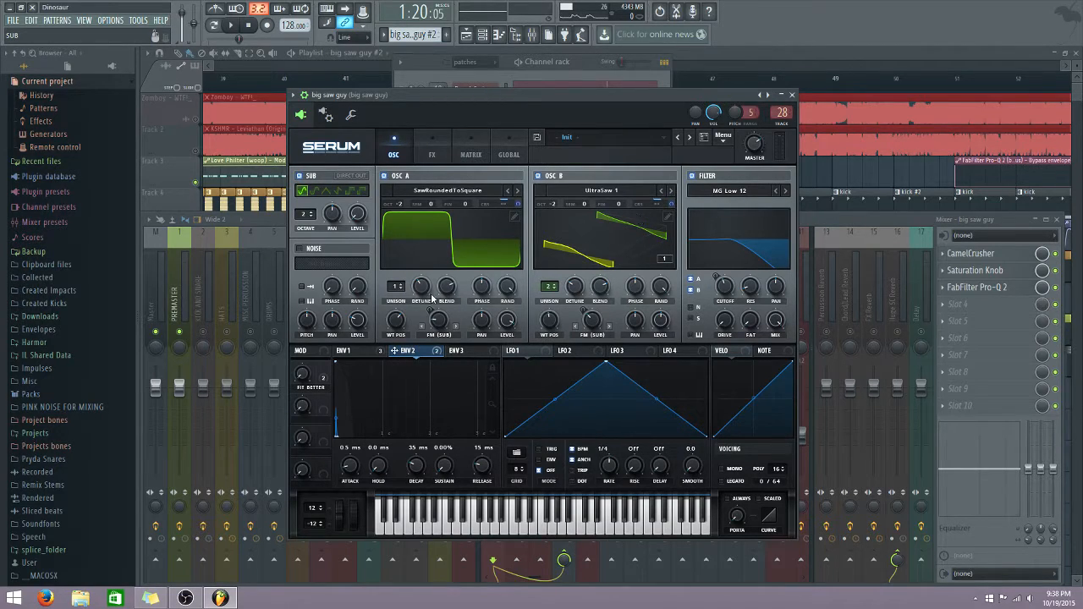
pyautogui.click(345, 352)
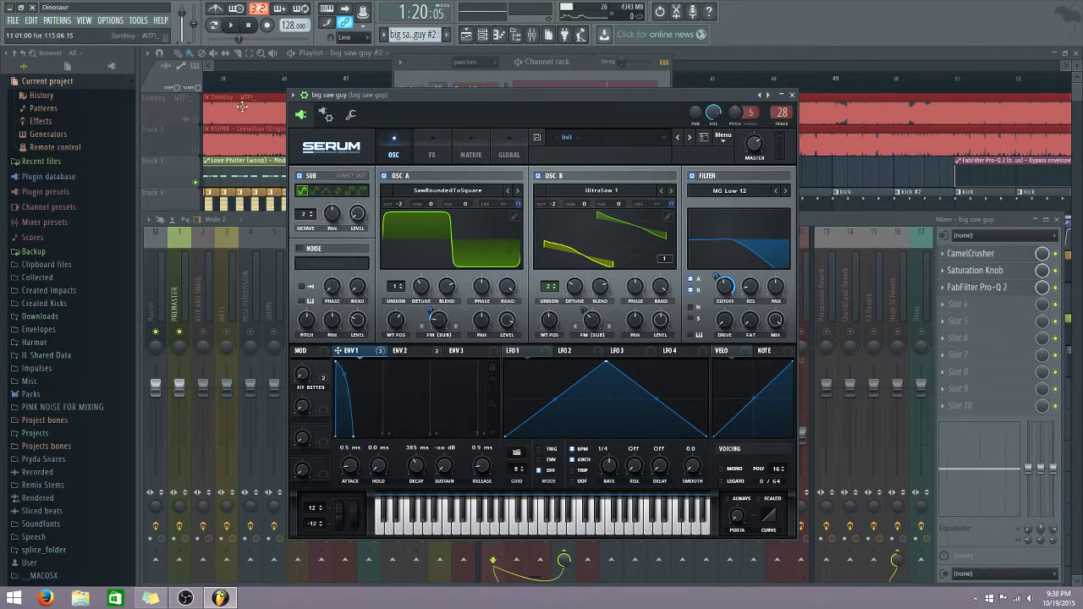
pyautogui.click(237, 27)
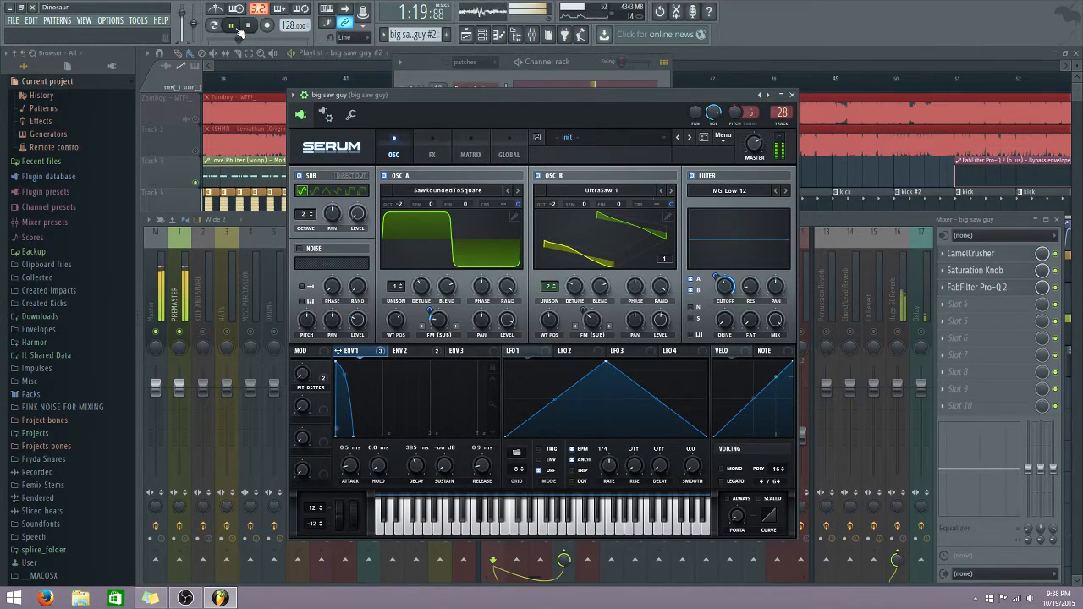
pyautogui.click(237, 27)
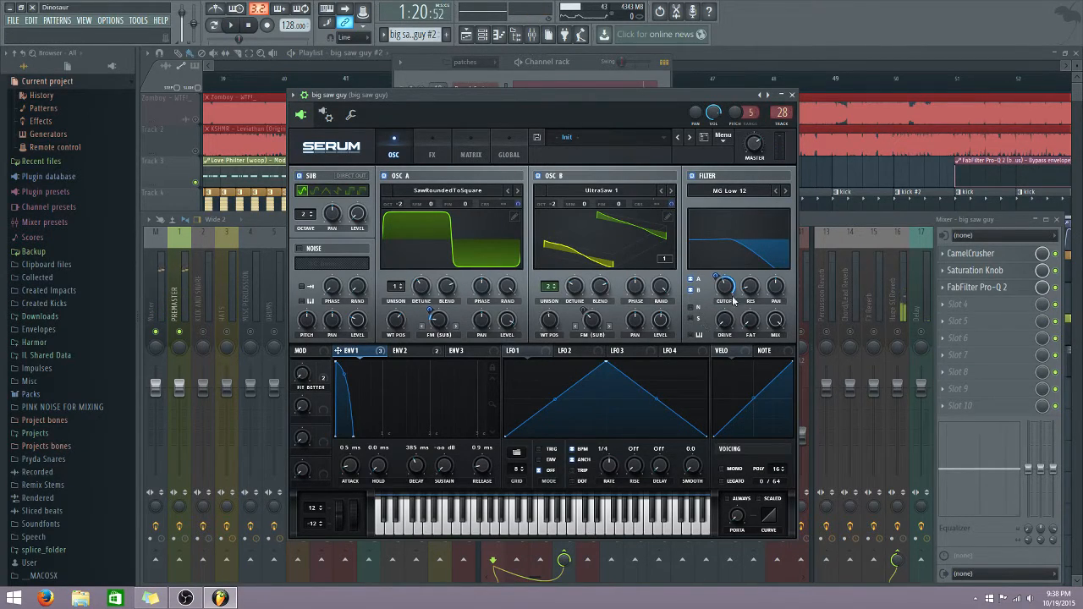
# Step: Look over the Serum patch's bypassed effects and enable Hyper/Dimension during playback
pyautogui.click(431, 141)
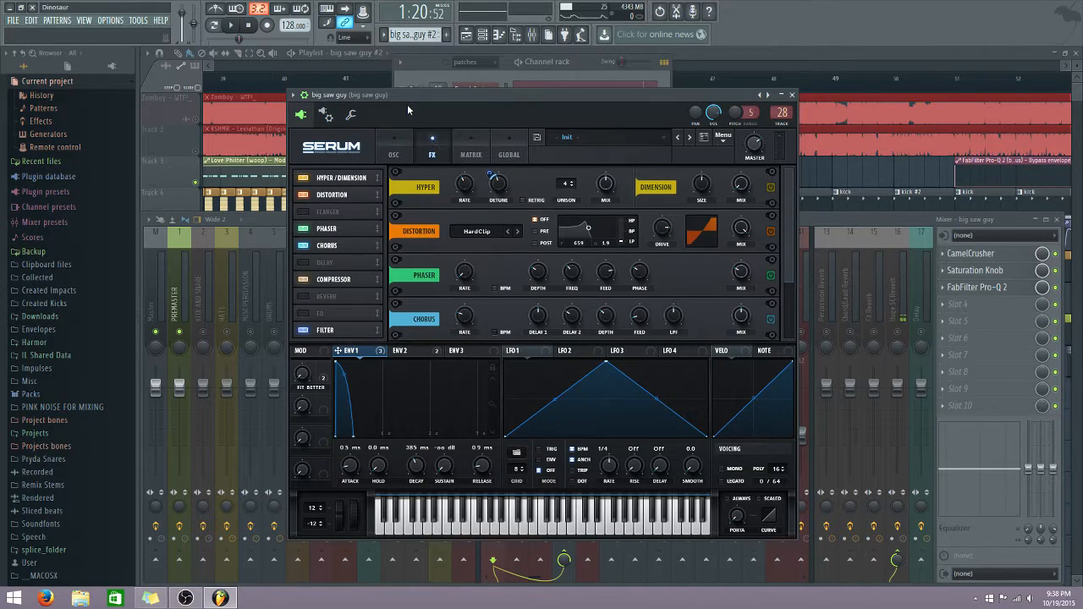
pyautogui.moveTo(410, 95); pyautogui.dragTo(401, 99)
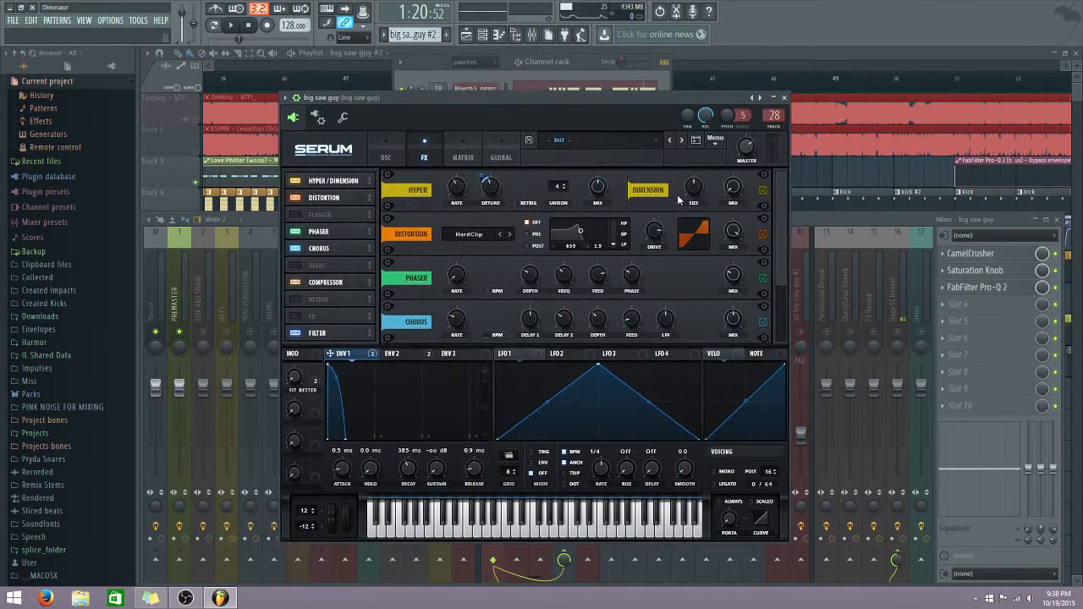
pyautogui.scroll(-3, 769, 207)
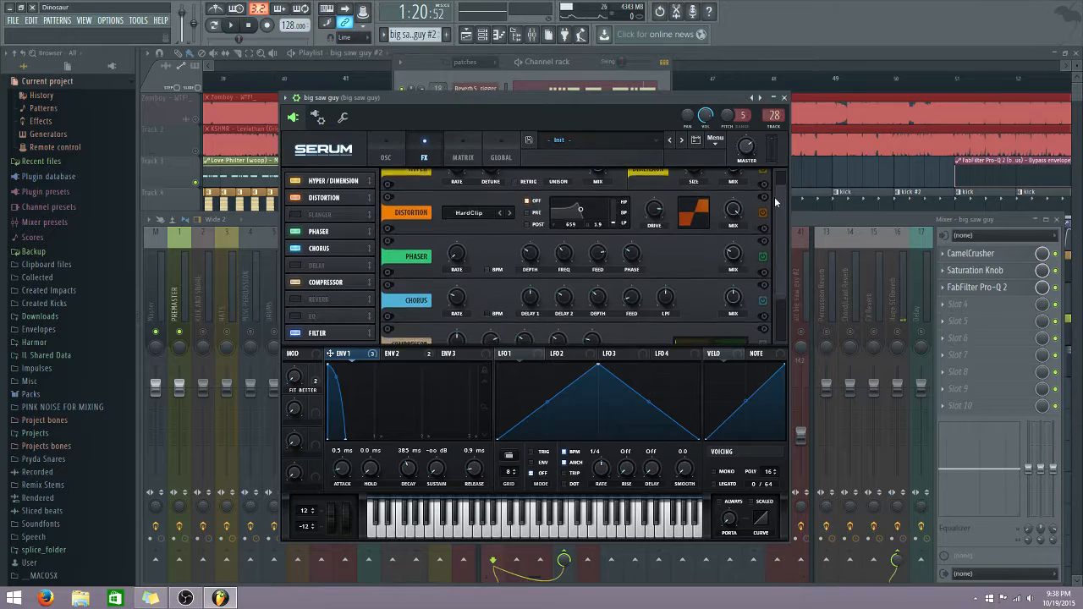
pyautogui.scroll(2, 768, 223)
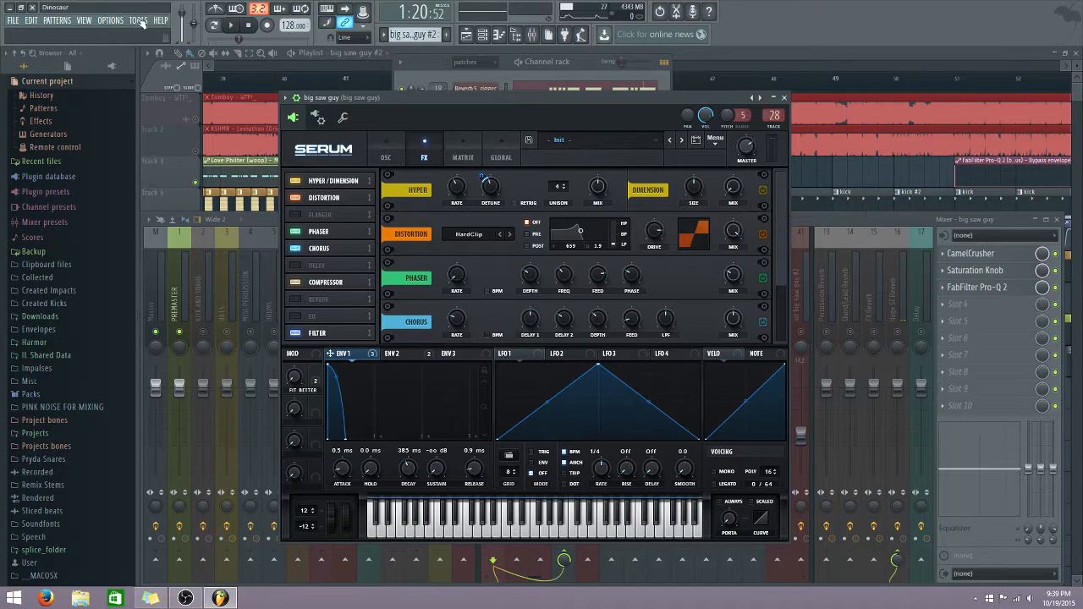
pyautogui.click(234, 28)
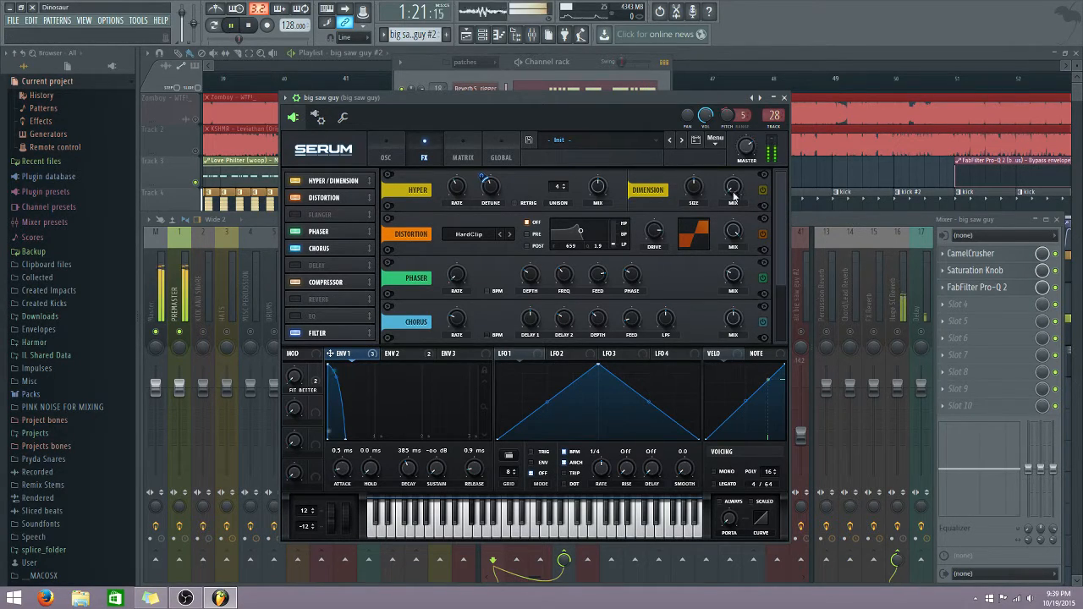
pyautogui.click(763, 192)
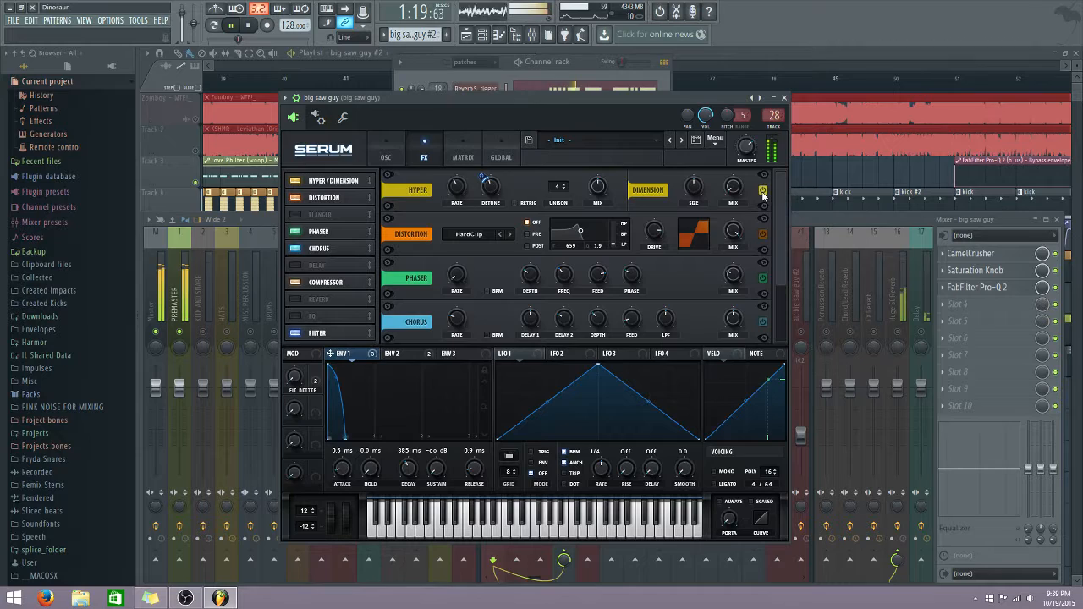
pyautogui.click(230, 26)
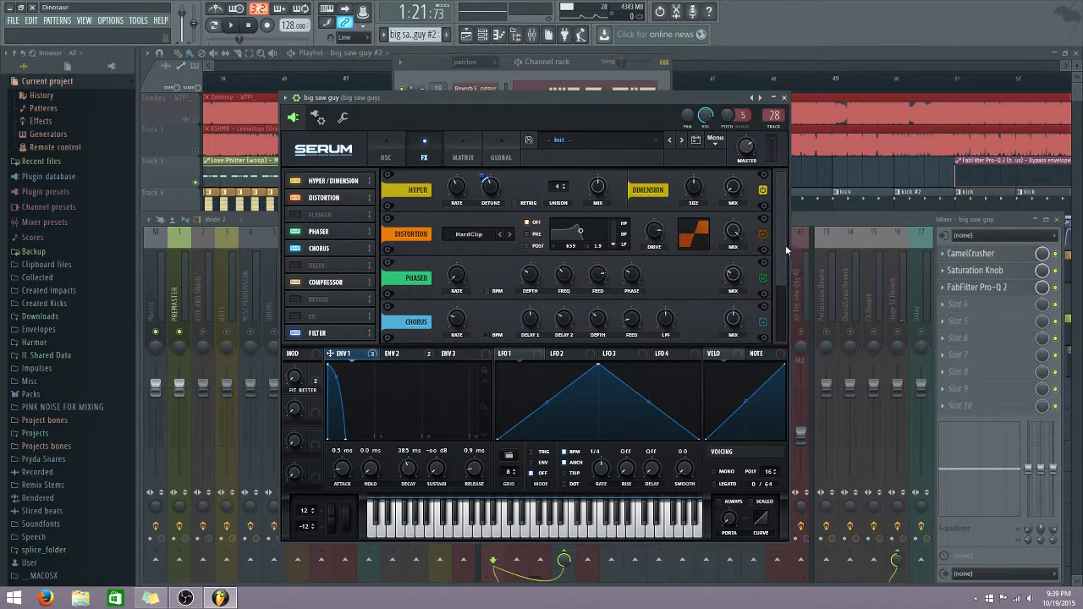
# Step: Enable the HardClip distortion and the phaser one after the other, playing back the sound with each
pyautogui.click(230, 25)
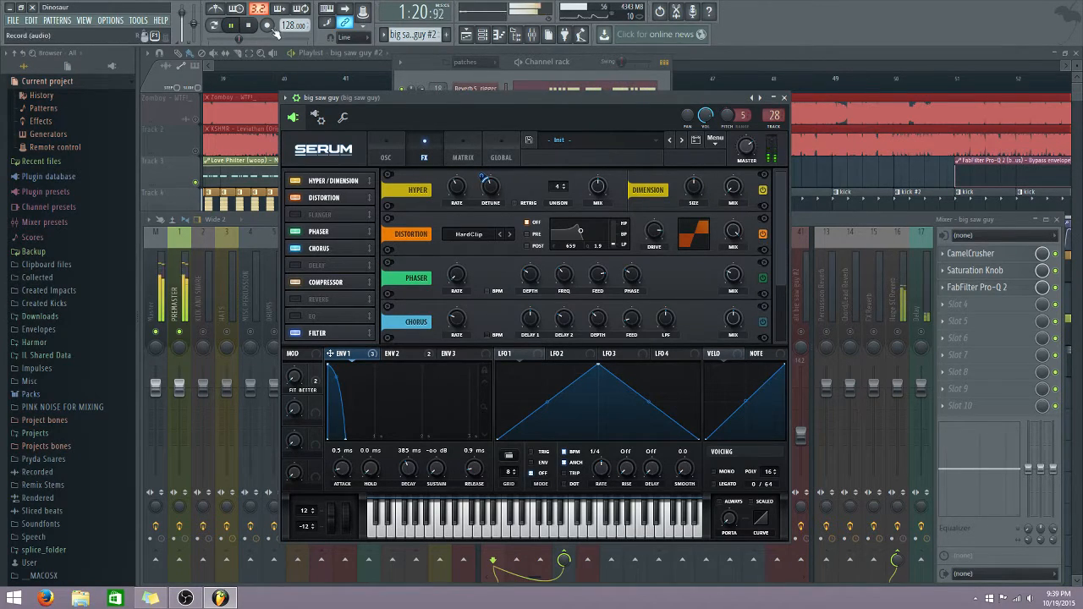
pyautogui.click(233, 25)
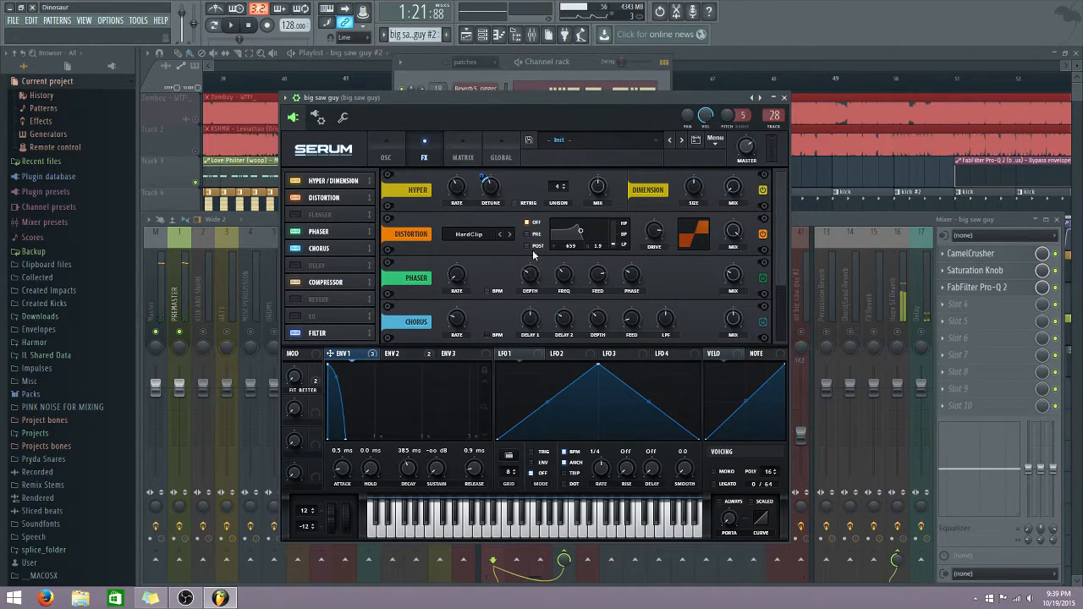
pyautogui.moveTo(784, 228); pyautogui.dragTo(789, 251)
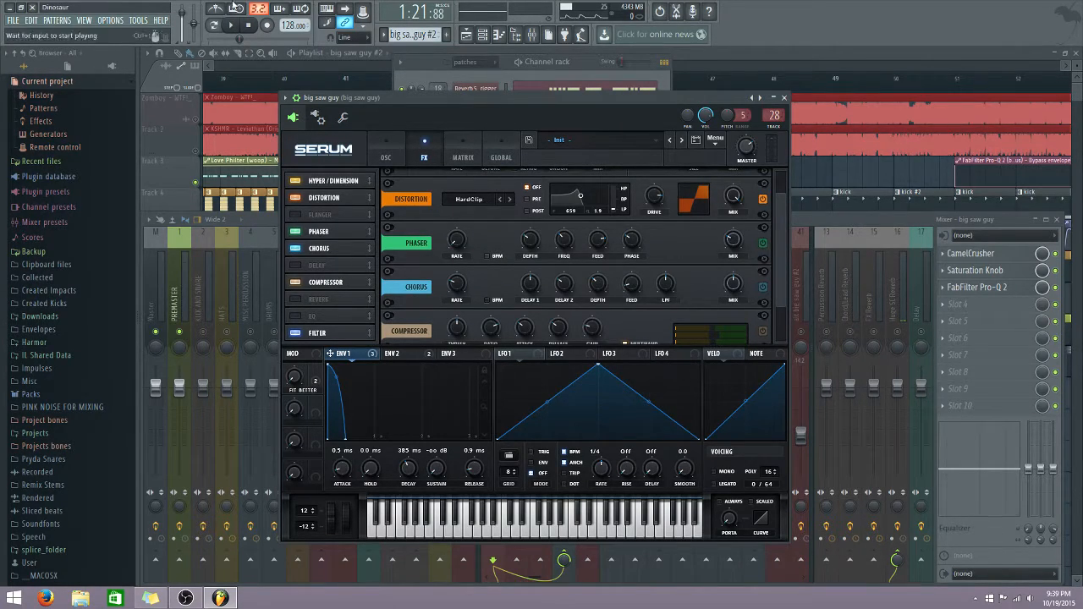
pyautogui.click(244, 26)
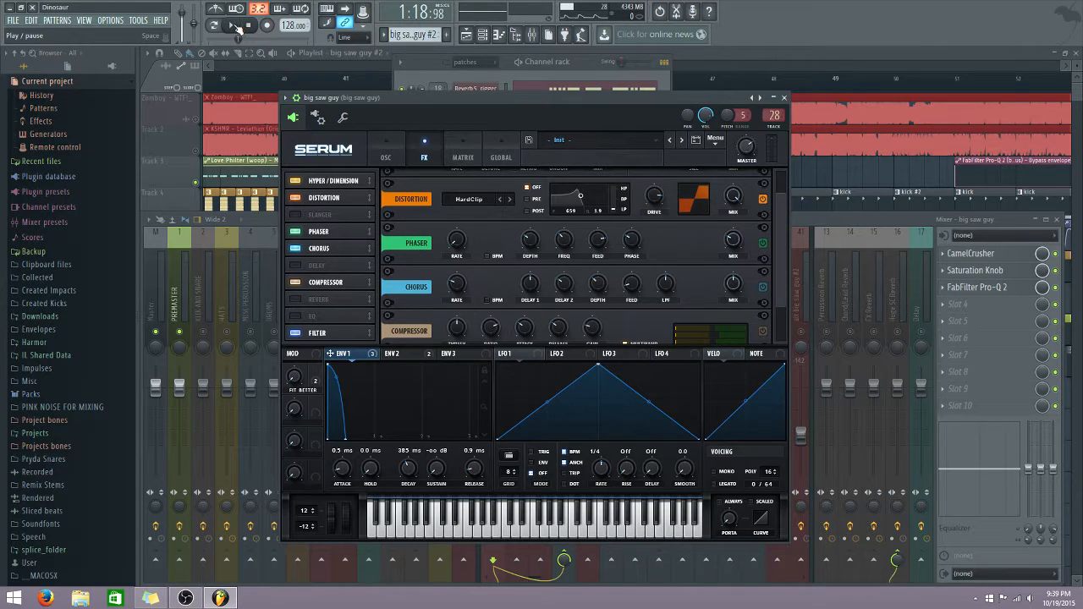
pyautogui.click(238, 26)
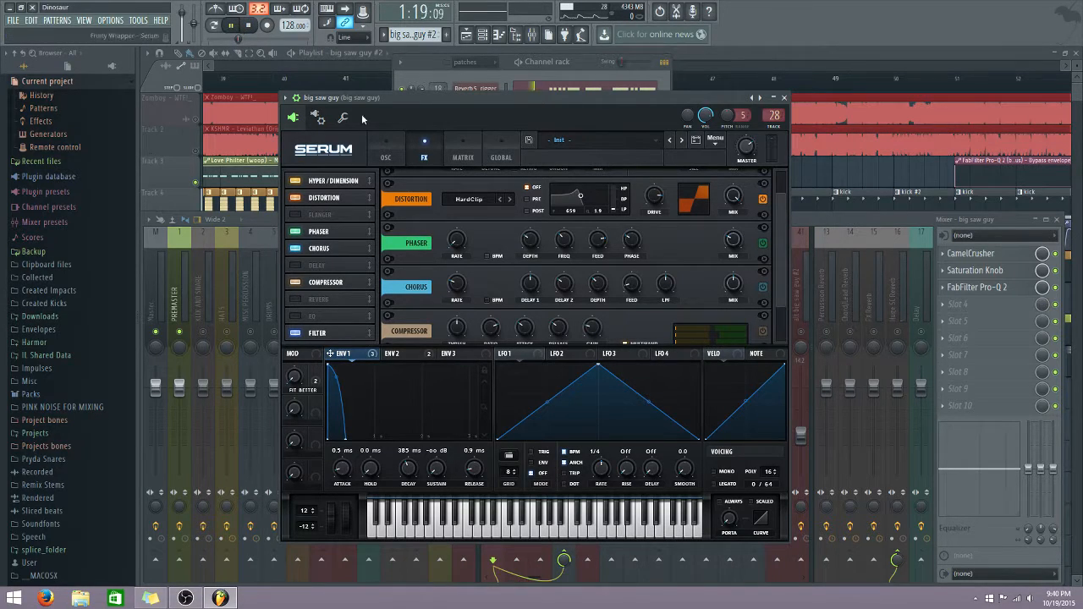
pyautogui.click(763, 245)
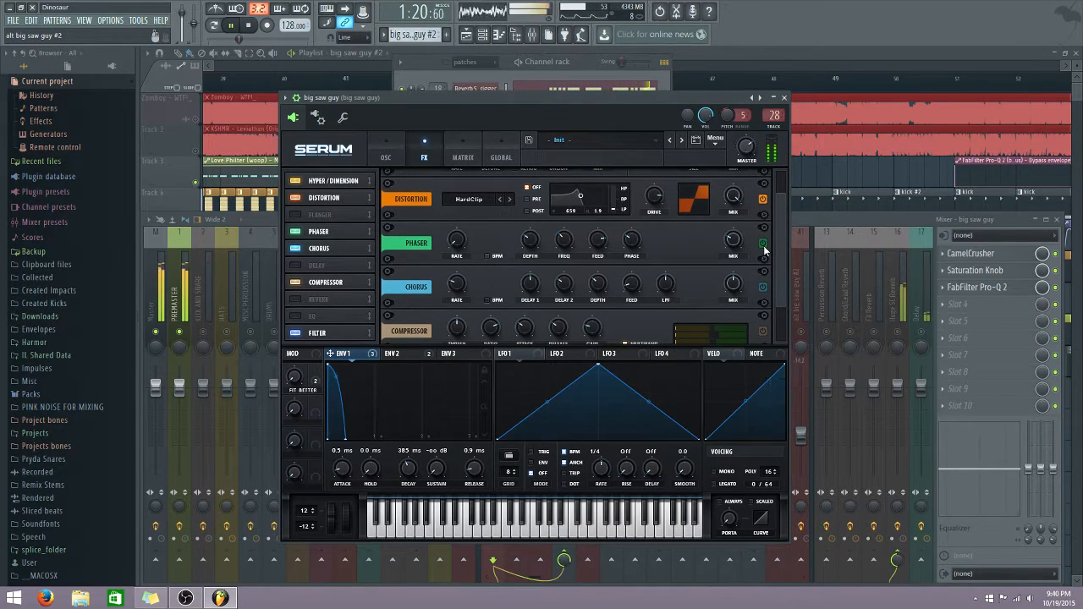
pyautogui.click(763, 245)
pyautogui.press('space')
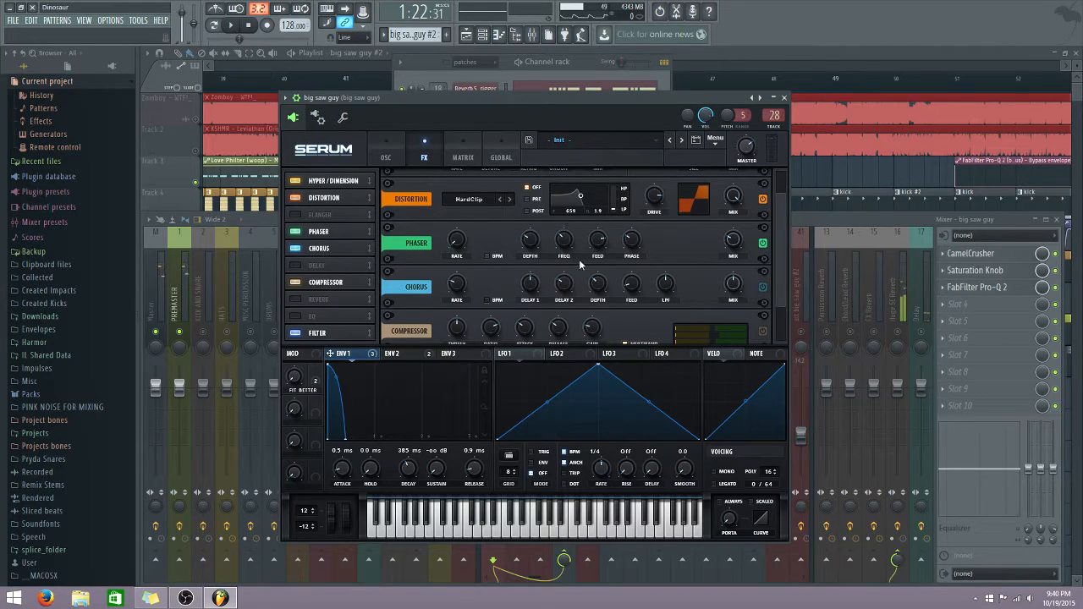
# Step: Enable the chorus effect while playing back the sound to compare it on and off
pyautogui.scroll(-2, 784, 222)
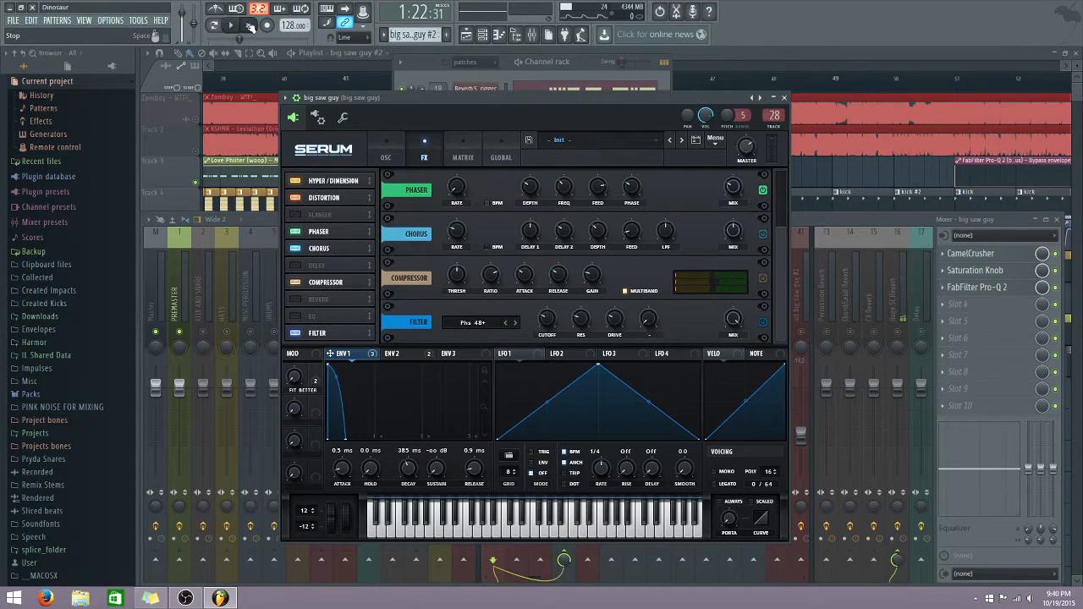
pyautogui.click(234, 26)
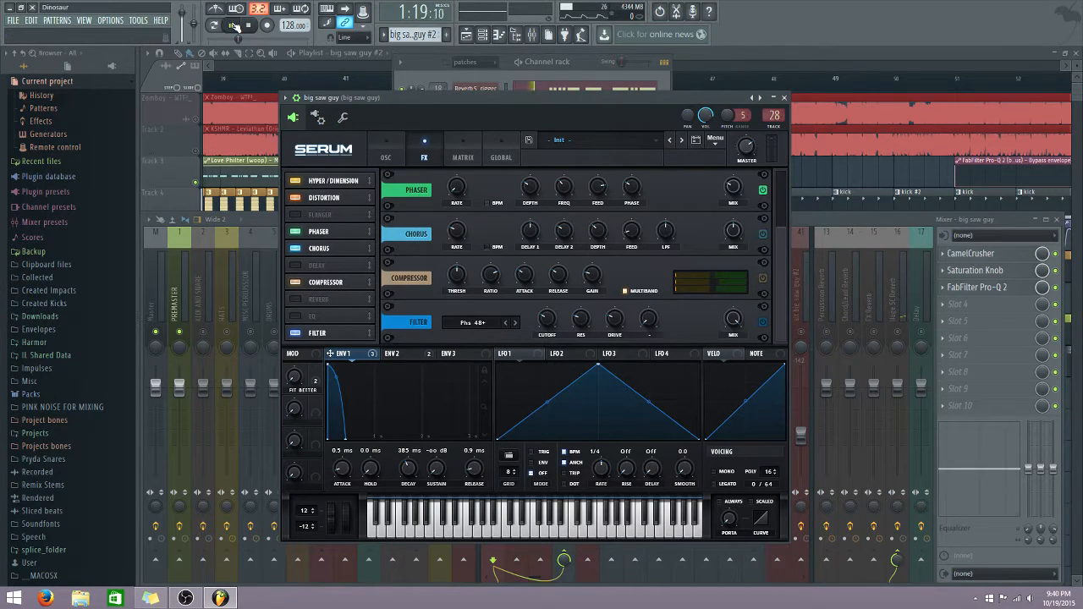
pyautogui.click(761, 237)
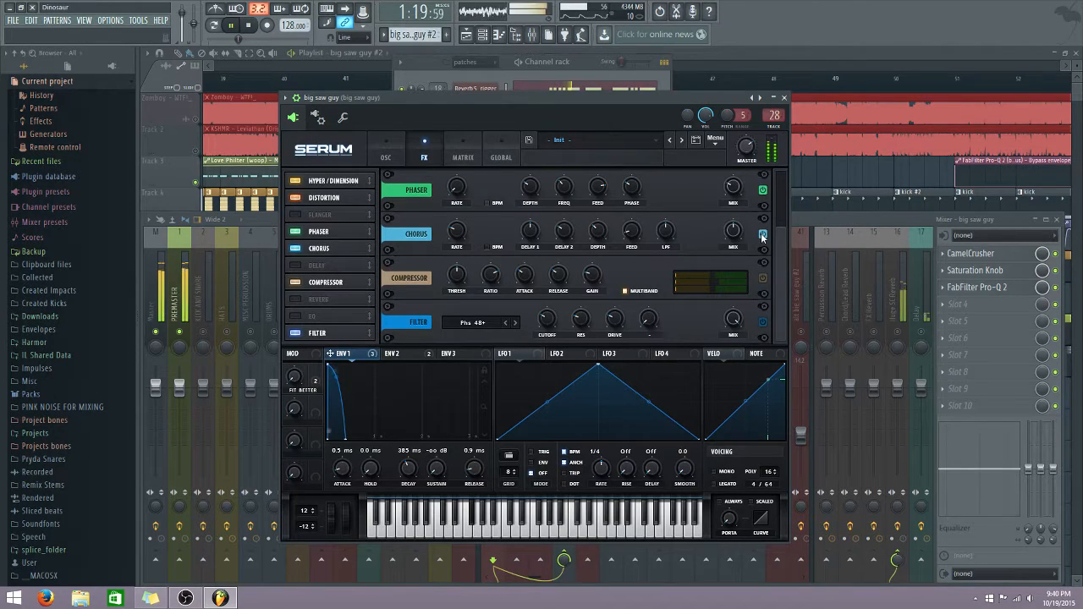
pyautogui.click(761, 237)
pyautogui.click(762, 238)
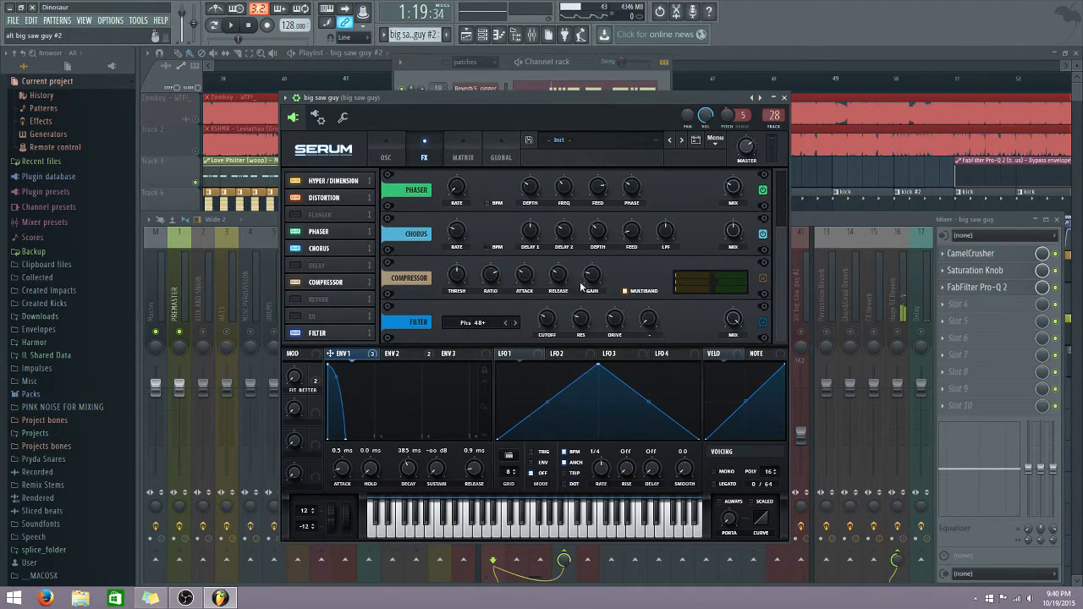
# Step: Enable the multiband compressor and the Phs 48+ filter in turn, playing back the sound with each
pyautogui.click(764, 278)
pyautogui.press('space')
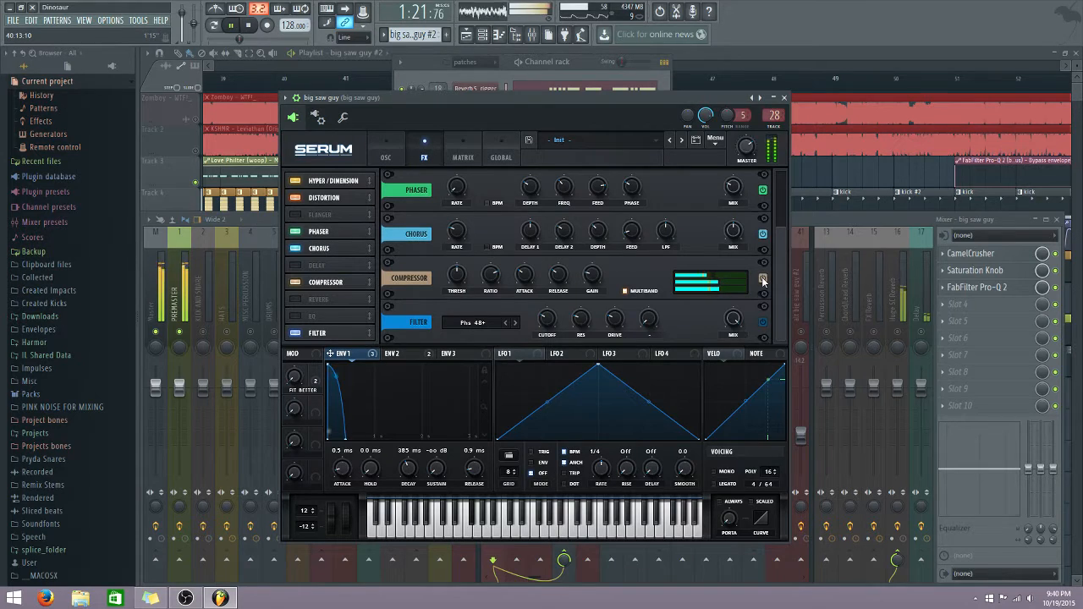
pyautogui.click(232, 26)
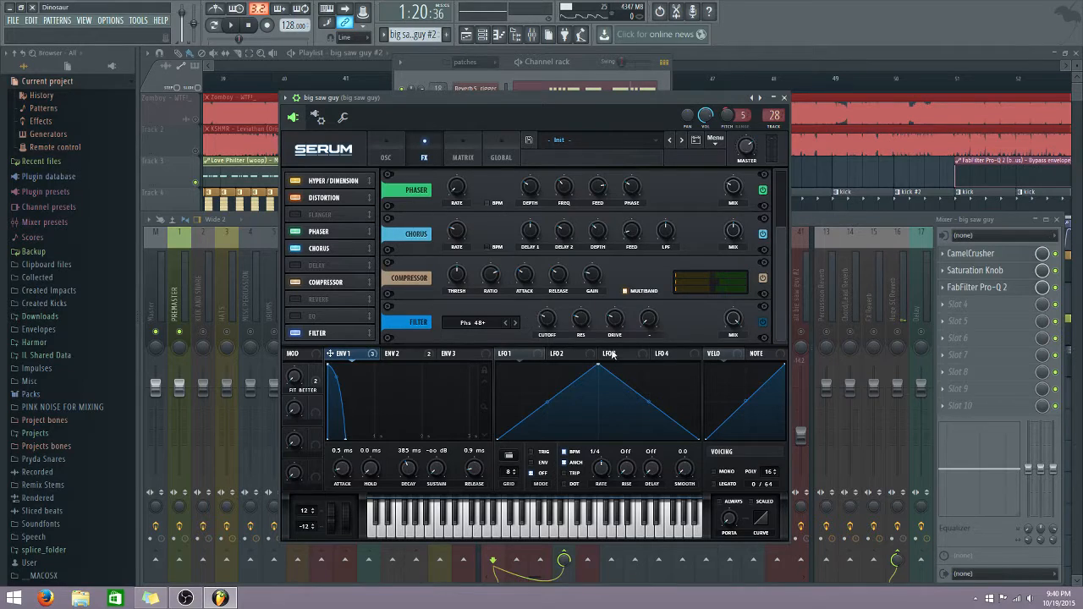
pyautogui.press('space')
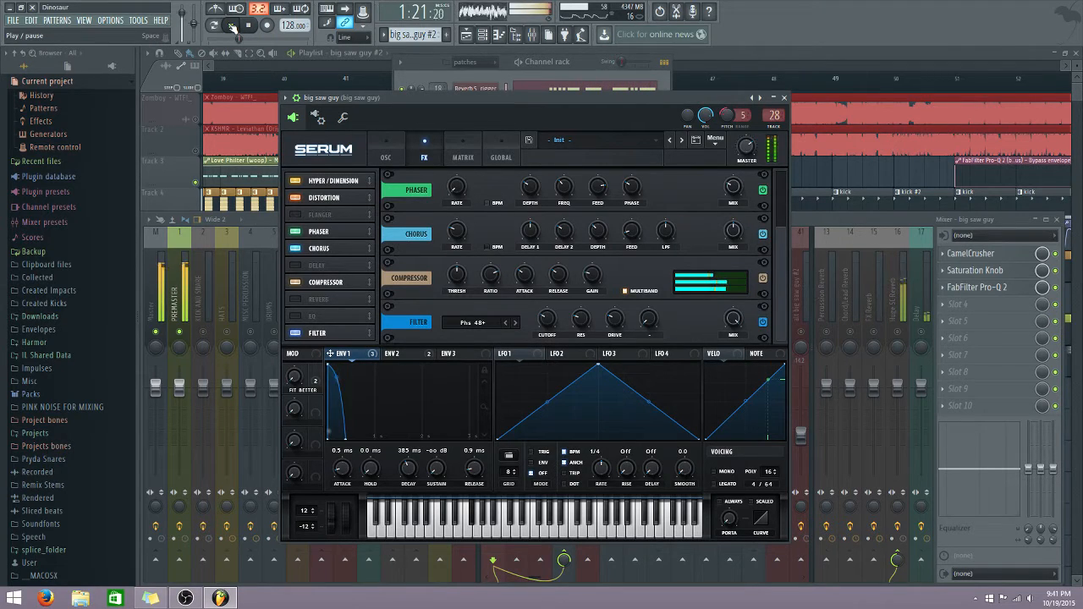
pyautogui.press('space')
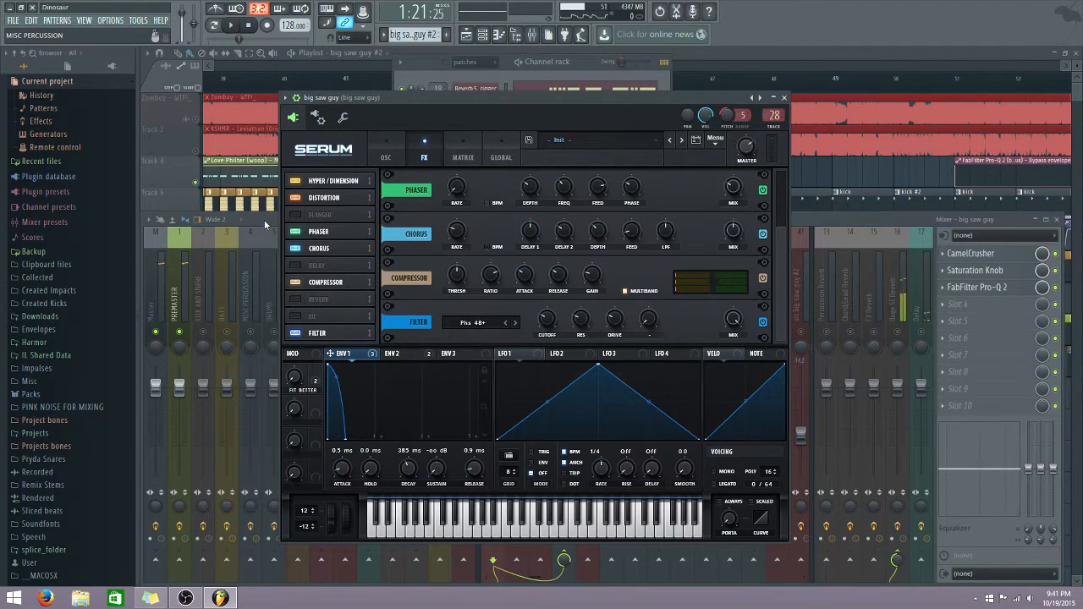
# Step: Inspect the big saw guy mixer track's CamelCrusher, Saturation Knob and FabFilter Pro-Q 2 settings, and return to the mixer
pyautogui.click(265, 224)
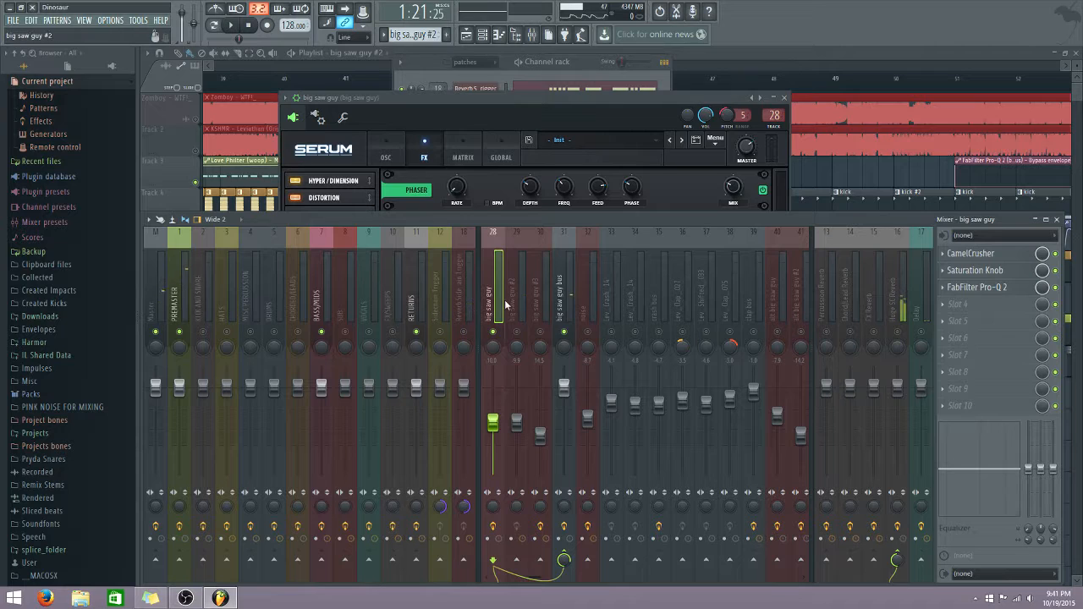
pyautogui.click(971, 253)
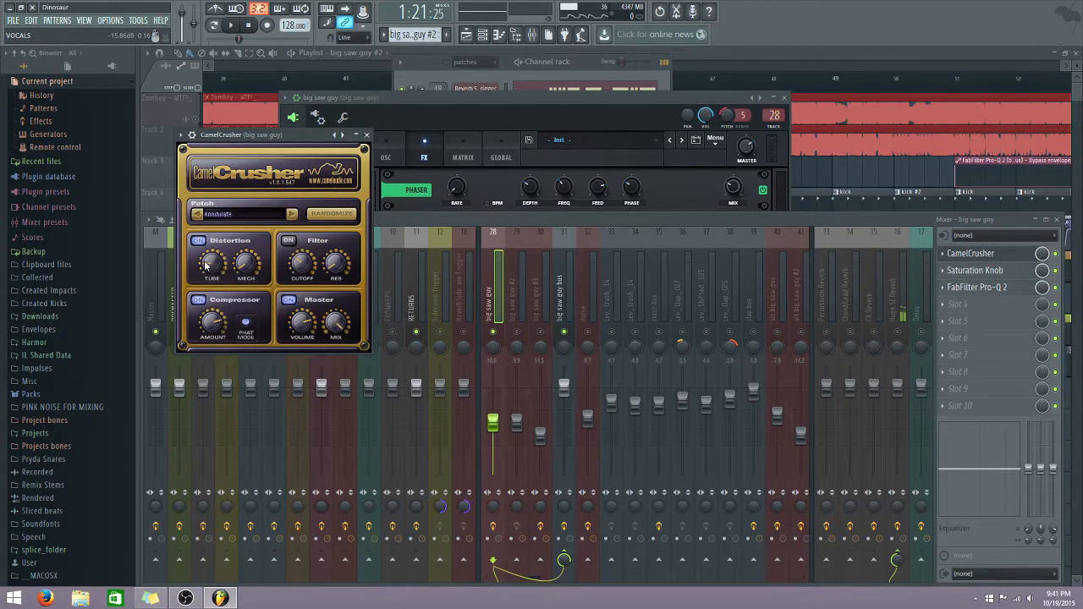
pyautogui.click(976, 270)
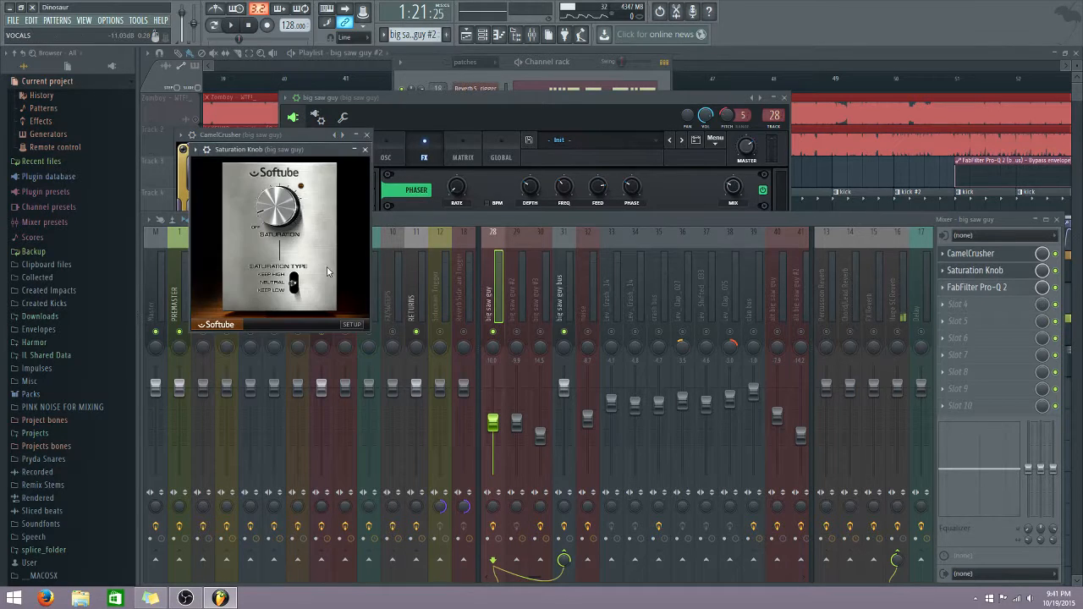
pyautogui.click(973, 304)
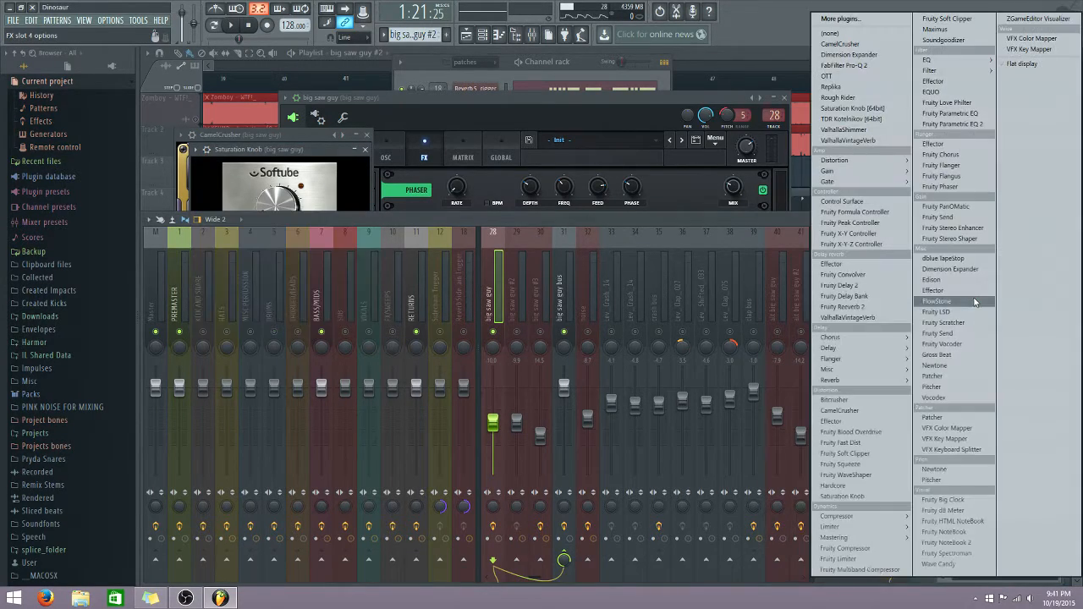
pyautogui.click(844, 64)
pyautogui.click(965, 287)
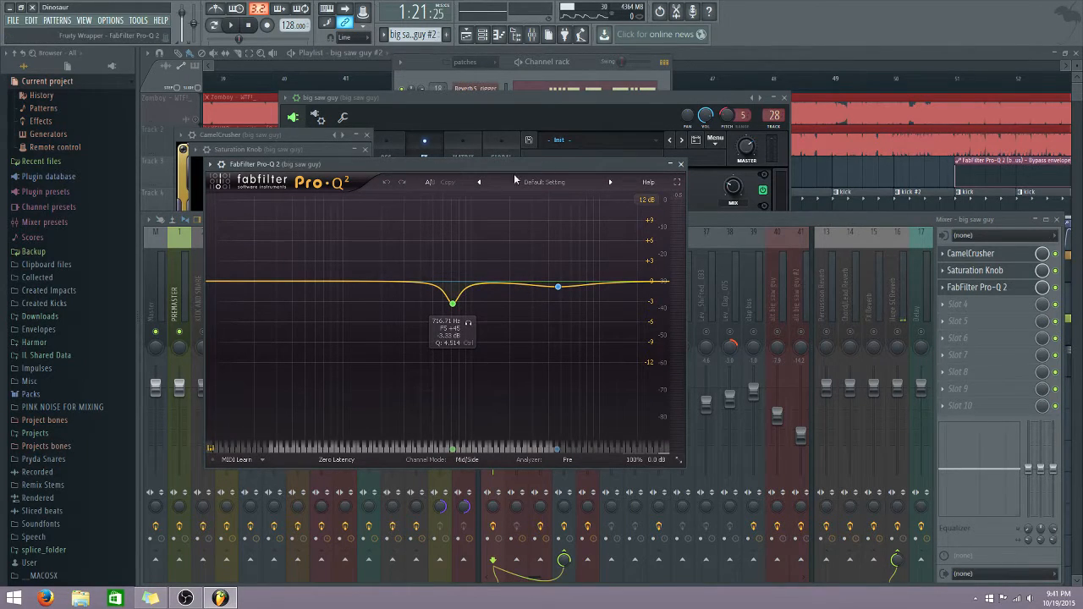
pyautogui.click(739, 223)
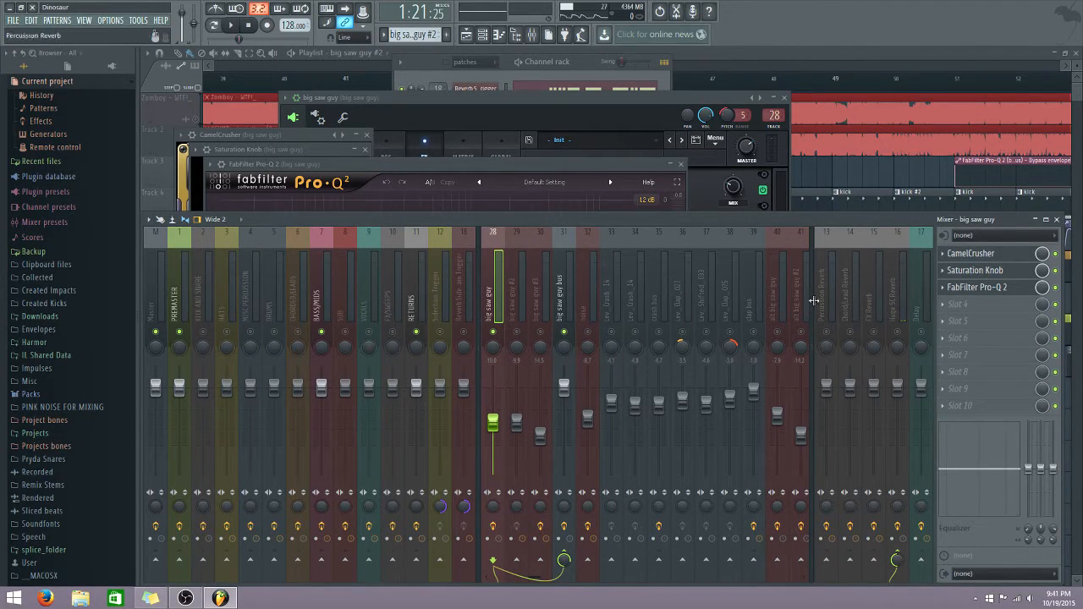
# Step: Open the Dimension Expander on the big saw guy bus and toggle it during playback to compare the sound
pyautogui.click(559, 290)
pyautogui.click(992, 254)
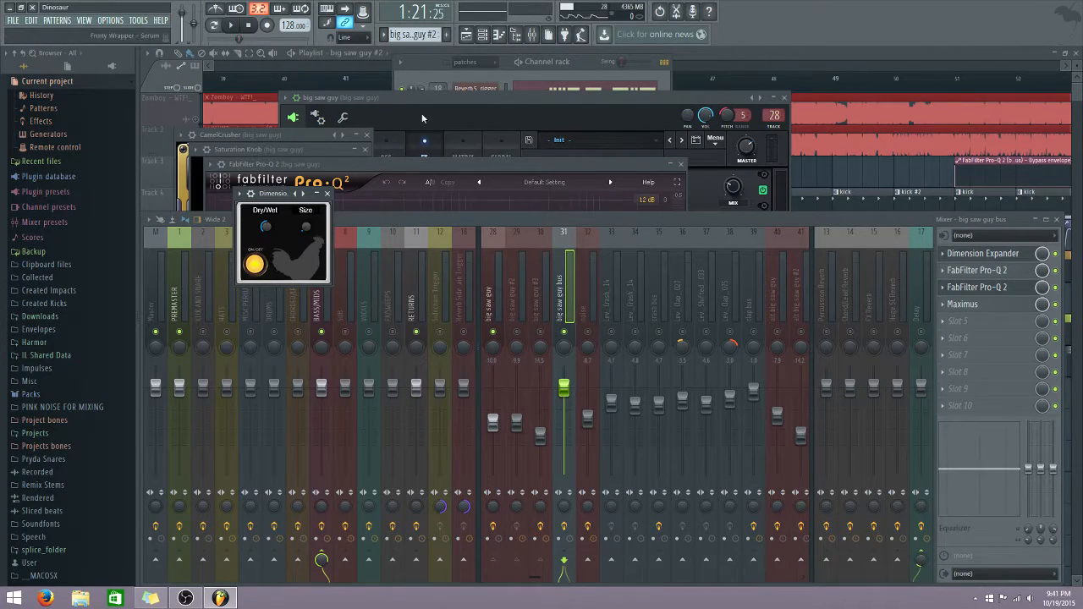
pyautogui.click(246, 26)
pyautogui.click(241, 31)
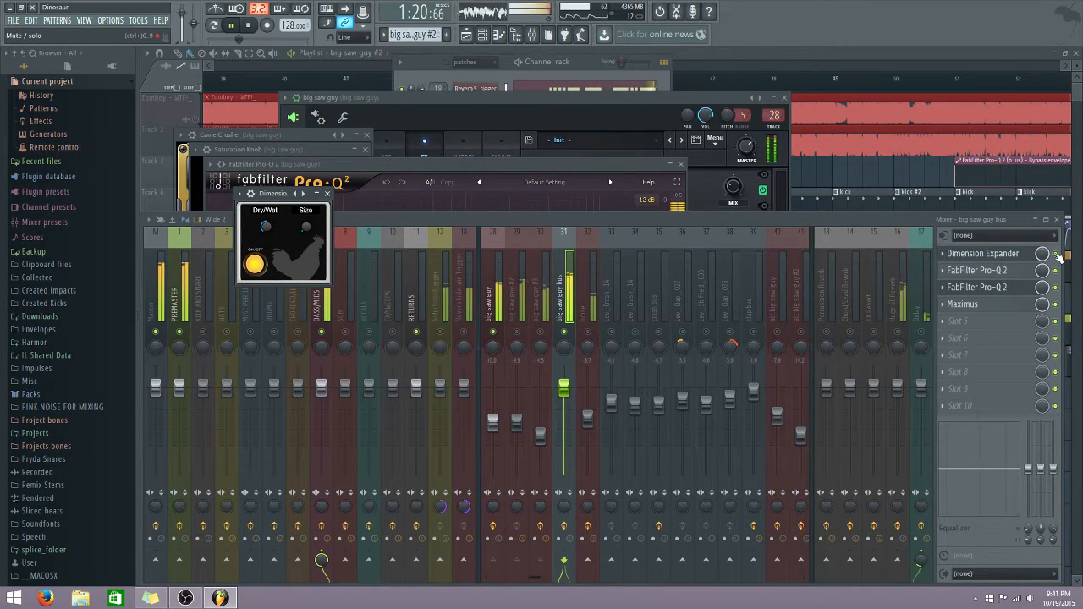
pyautogui.click(1056, 254)
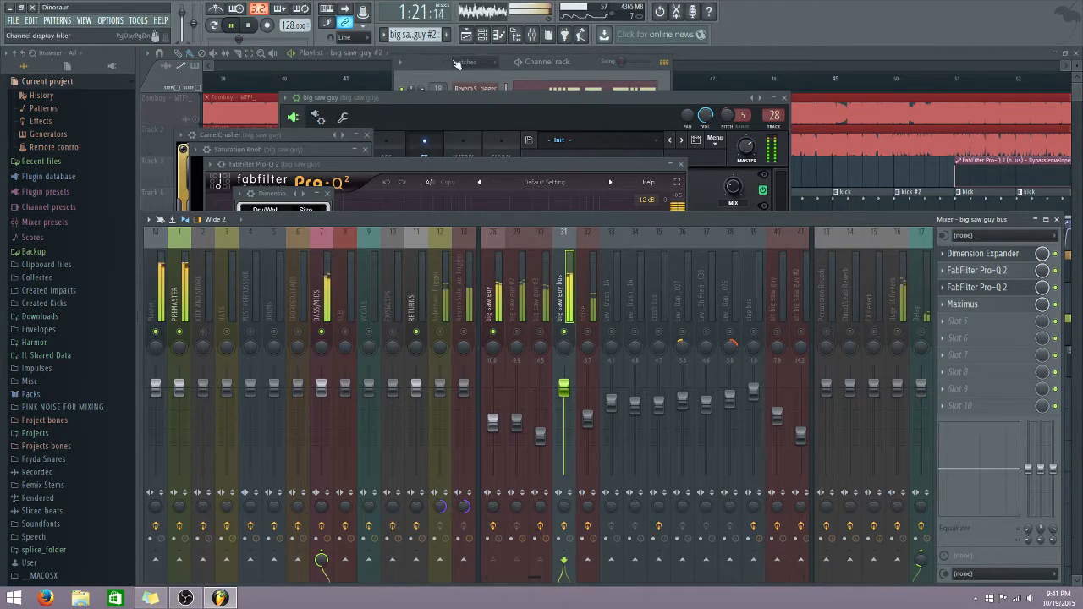
pyautogui.press('space')
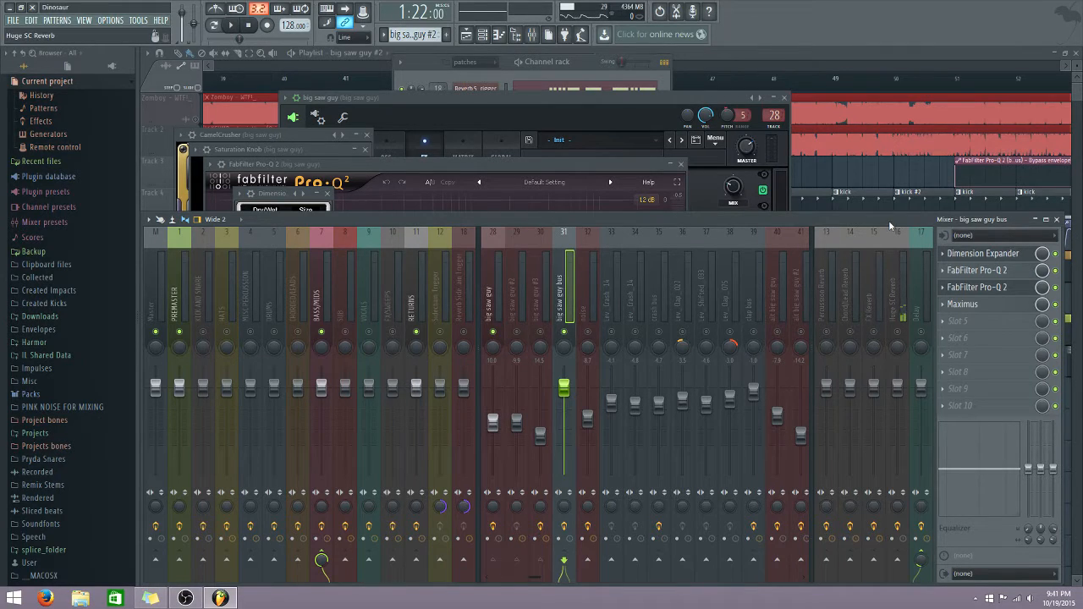
# Step: Inspect the settings of both FabFilter Pro-Q 2 equalizers and Maximus on the big saw guy bus, and return to the mixer
pyautogui.click(981, 270)
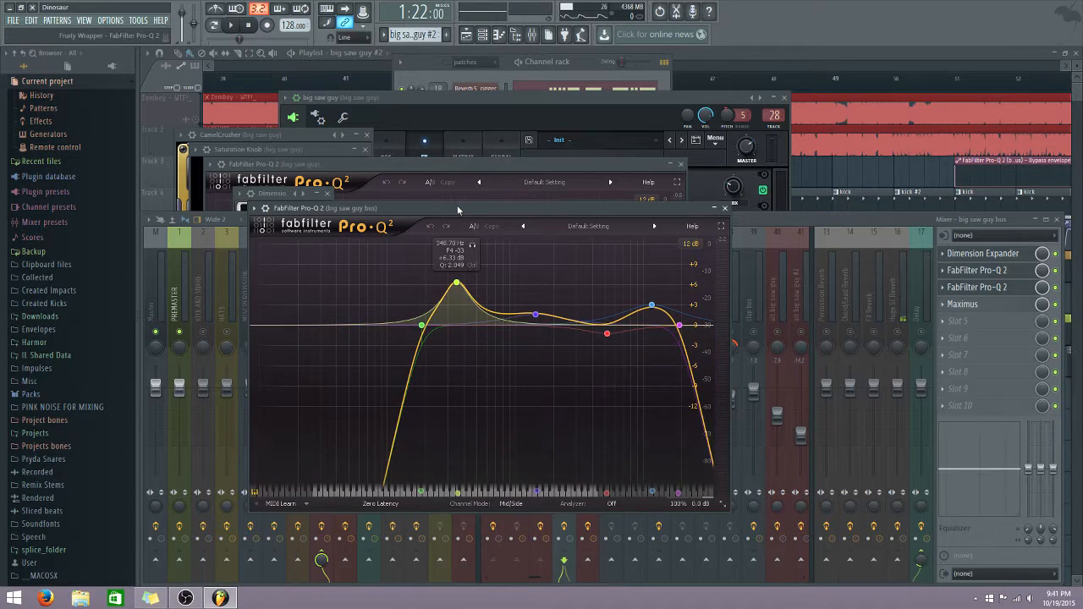
pyautogui.moveTo(454, 210)
pyautogui.mouseDown()
pyautogui.moveTo(432, 382)
pyautogui.moveTo(462, 202)
pyautogui.mouseUp()
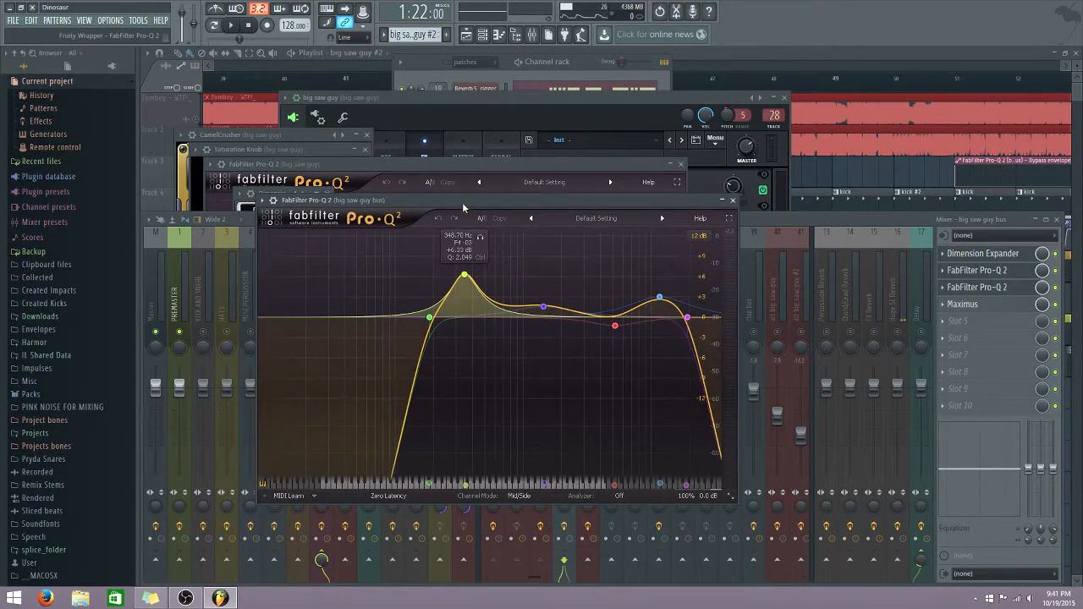
pyautogui.click(974, 277)
pyautogui.click(965, 289)
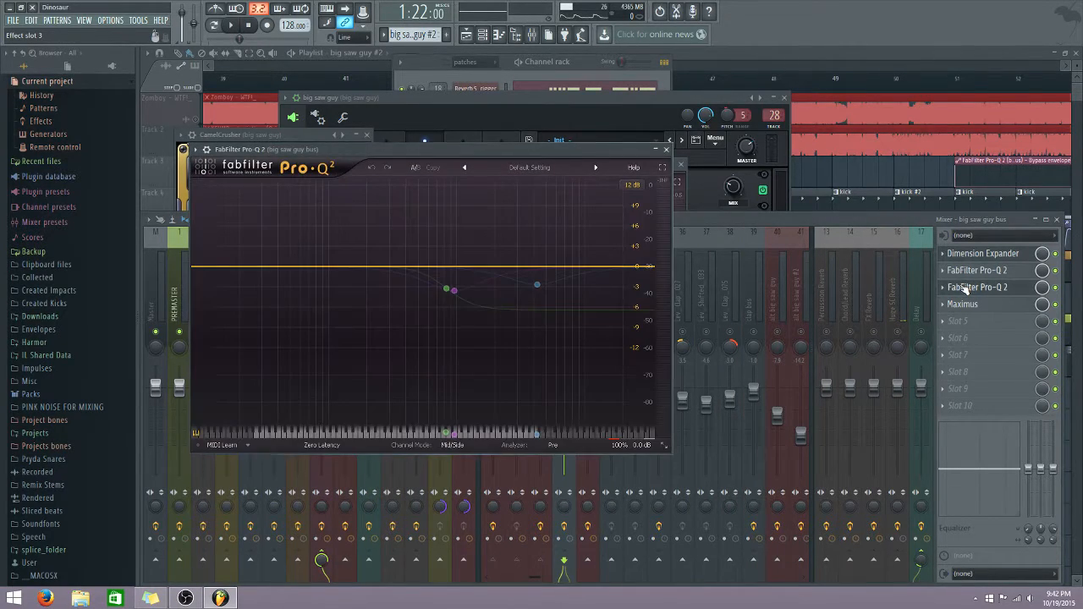
pyautogui.moveTo(455, 291)
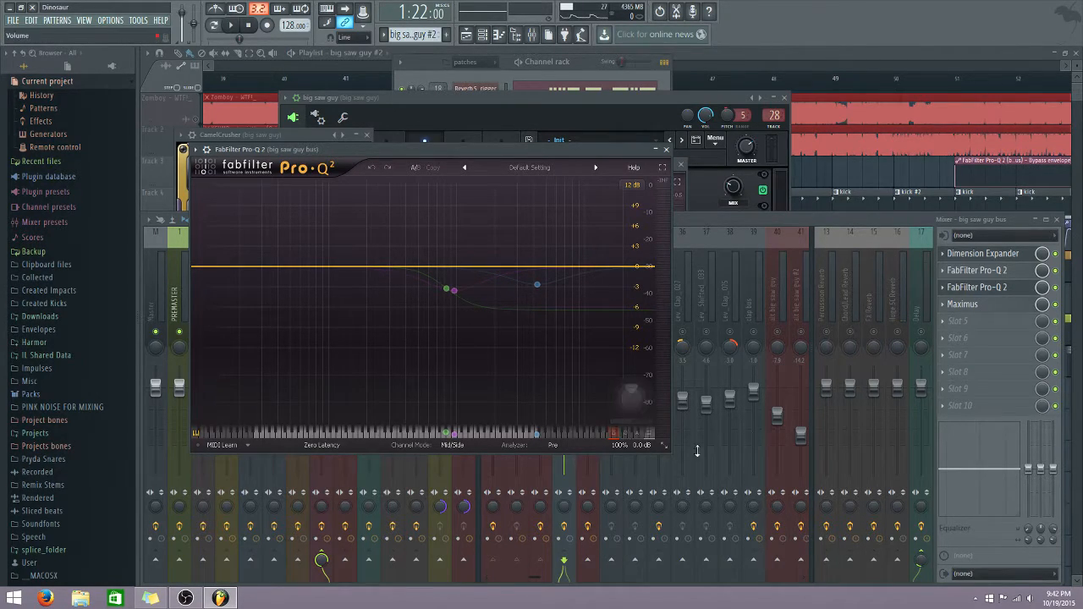
pyautogui.click(803, 222)
pyautogui.click(982, 304)
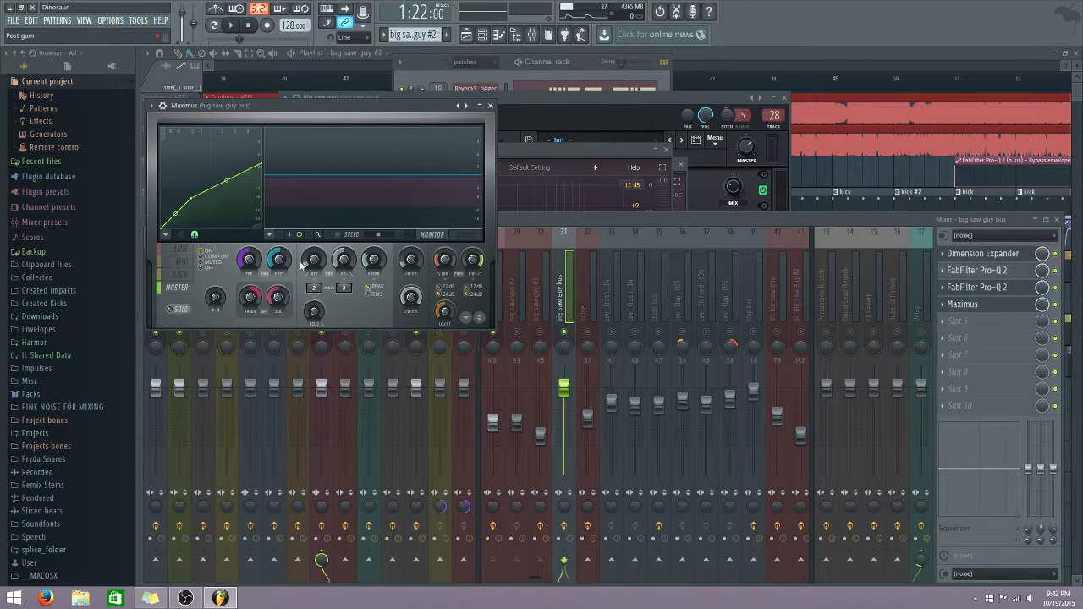
pyautogui.click(599, 216)
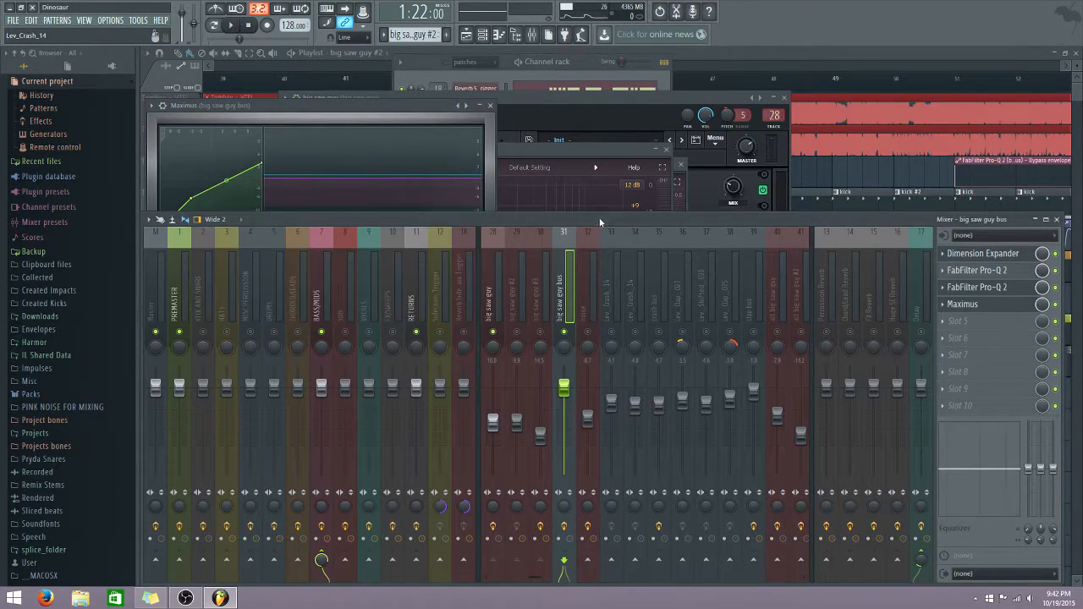
# Step: Solo the big saw guy #2 mixer track and play it back with the Huge SC Reverb on and muted
pyautogui.click(515, 322)
pyautogui.click(496, 66)
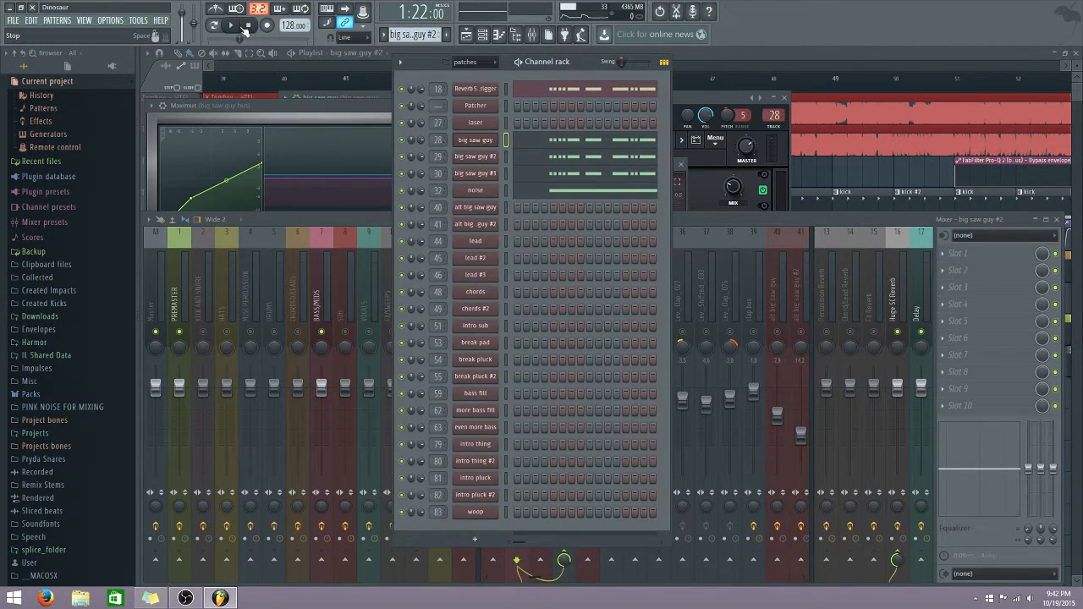
pyautogui.click(246, 28)
pyautogui.press('space')
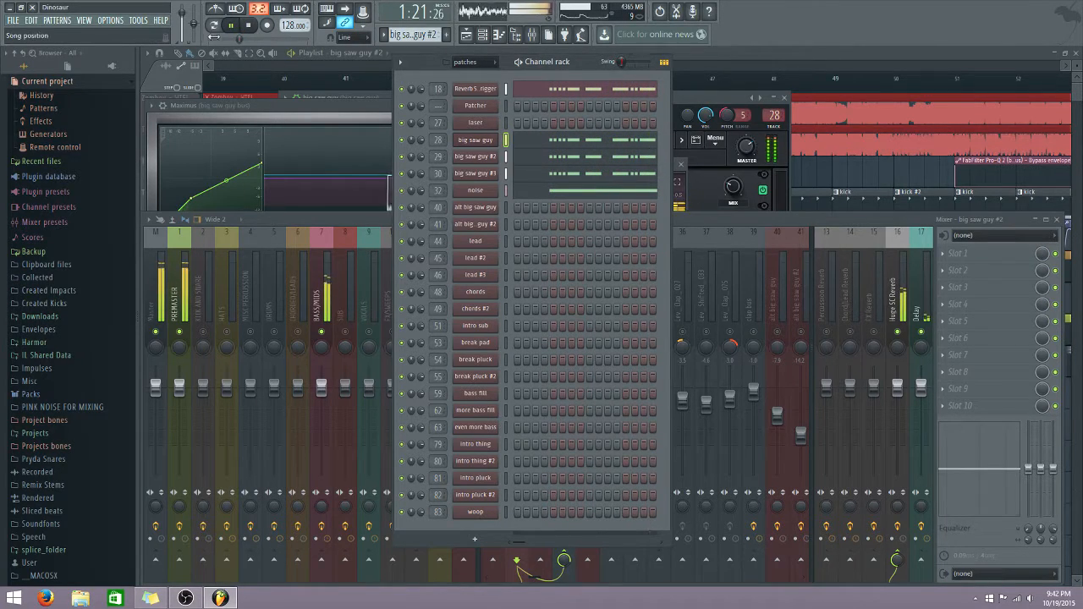
pyautogui.press('space')
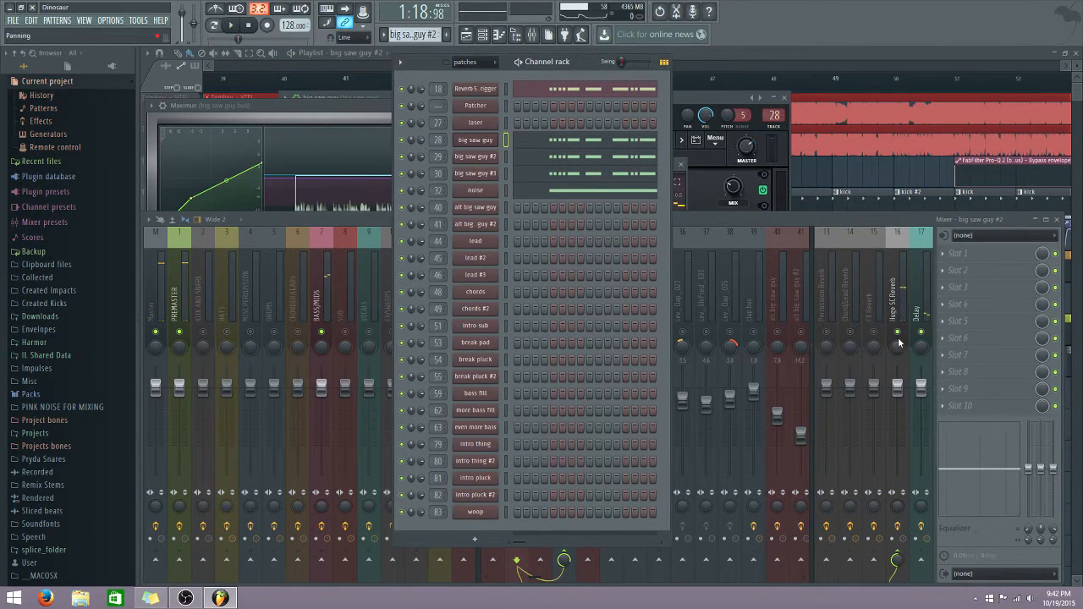
pyautogui.click(900, 330)
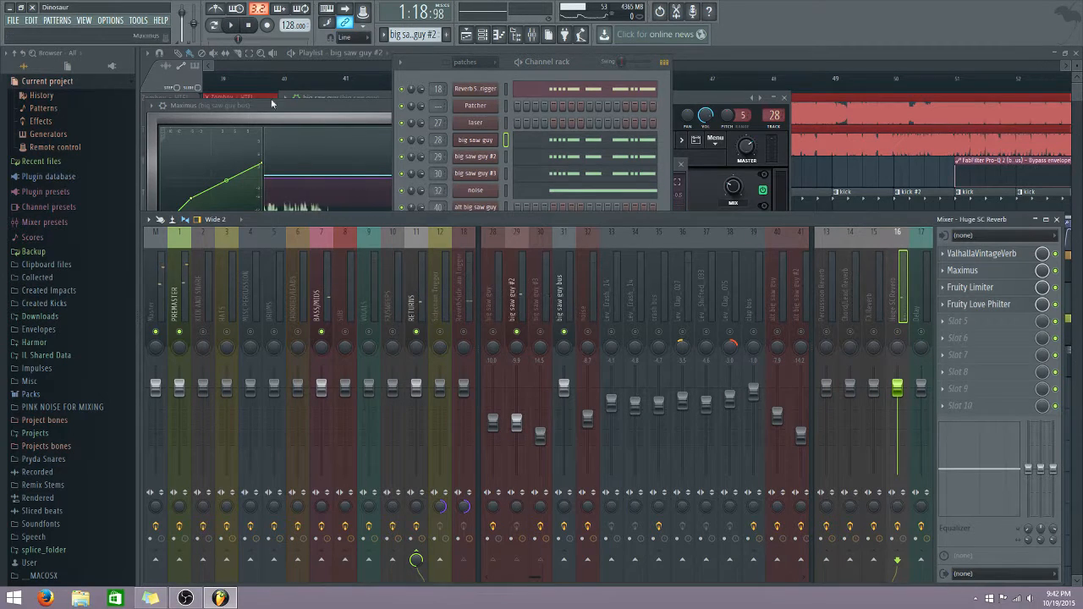
pyautogui.click(232, 26)
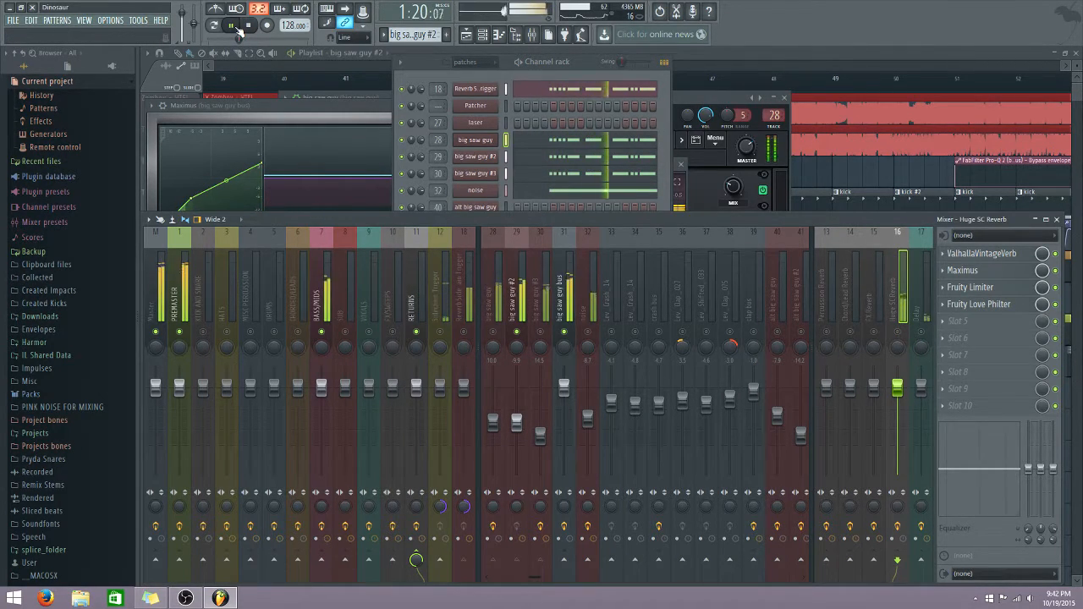
pyautogui.click(238, 30)
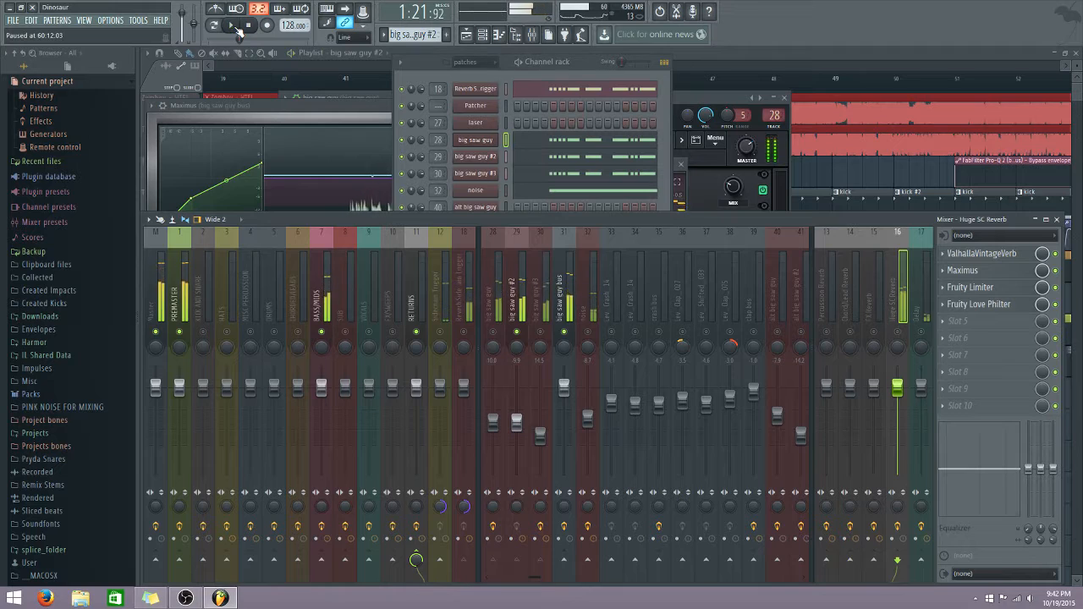
# Step: Open the Serum instance of big saw guy #2 and play back the sound with oscillator B disabled
pyautogui.click(469, 159)
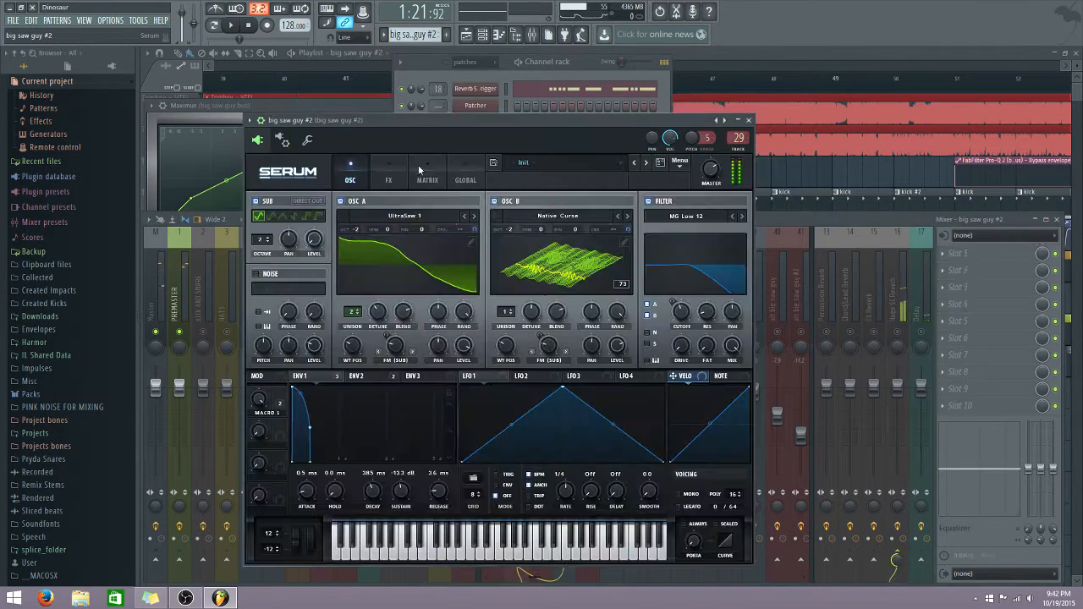
pyautogui.moveTo(395, 124); pyautogui.dragTo(446, 127)
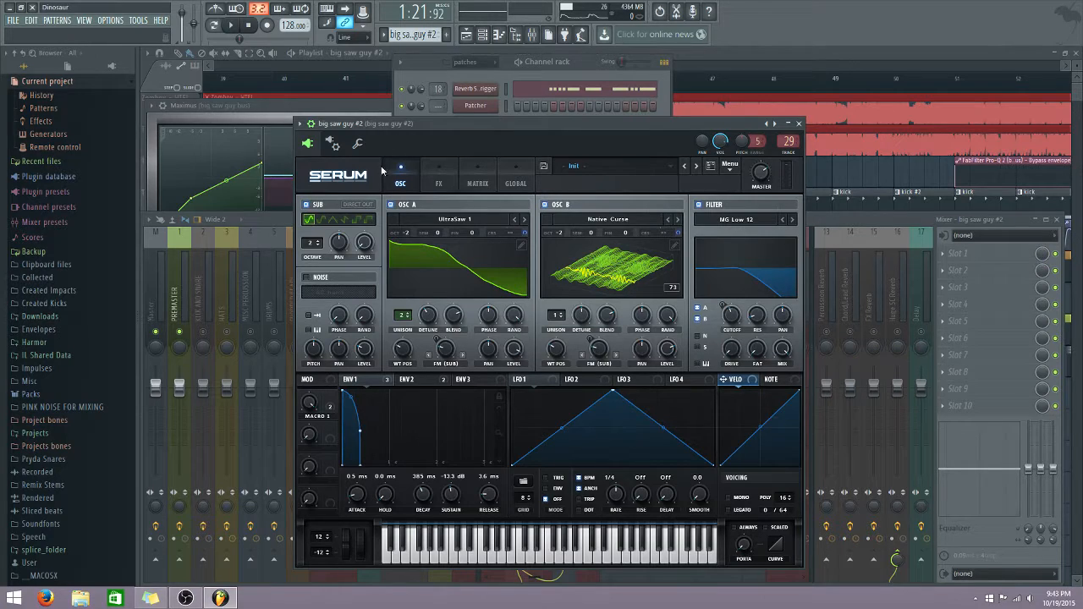
pyautogui.click(544, 204)
pyautogui.click(233, 26)
pyautogui.click(233, 26)
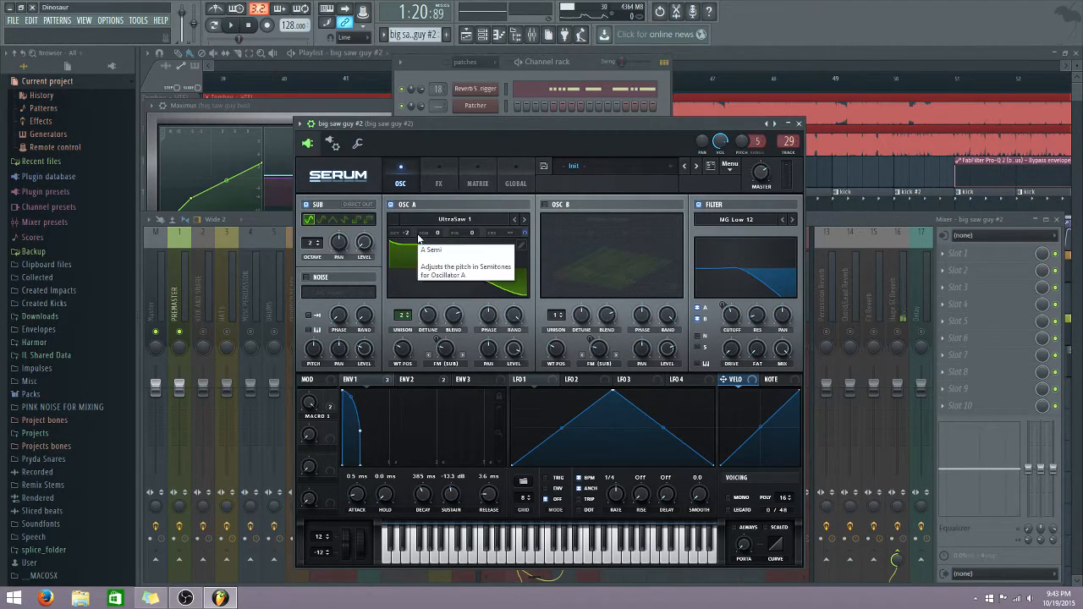
# Step: Re-enable oscillator B, disable oscillator A, and play back the big saw guy #2 sound
pyautogui.click(545, 205)
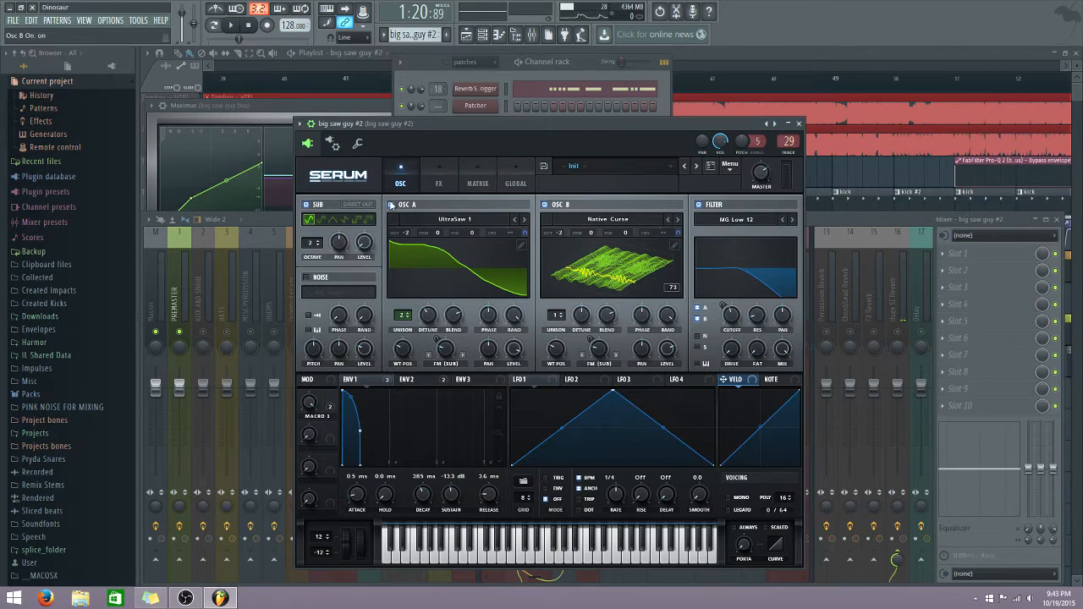
pyautogui.click(391, 205)
pyautogui.click(234, 26)
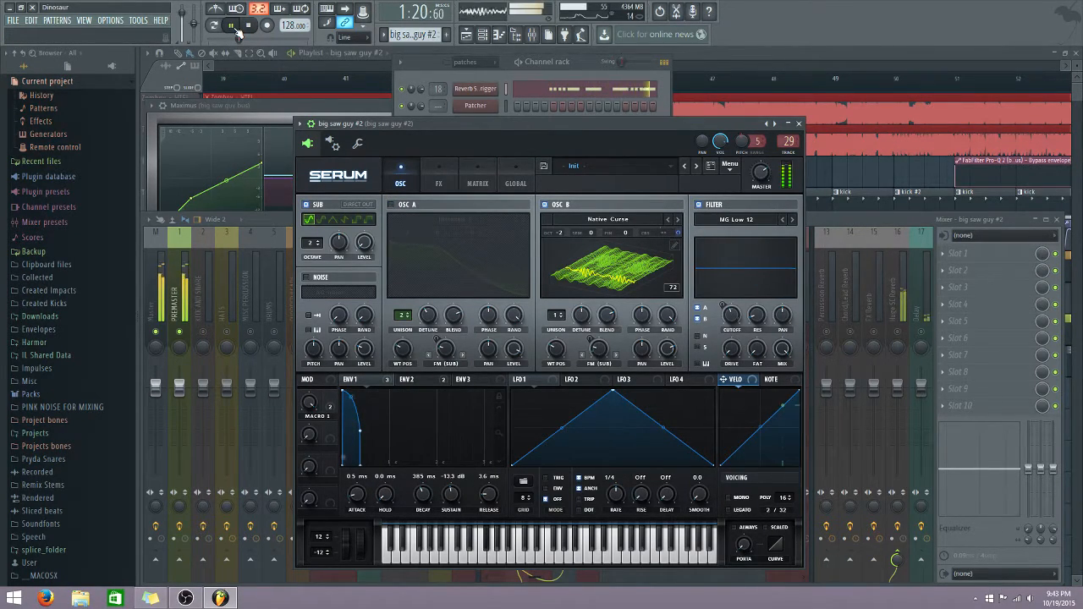
pyautogui.click(236, 29)
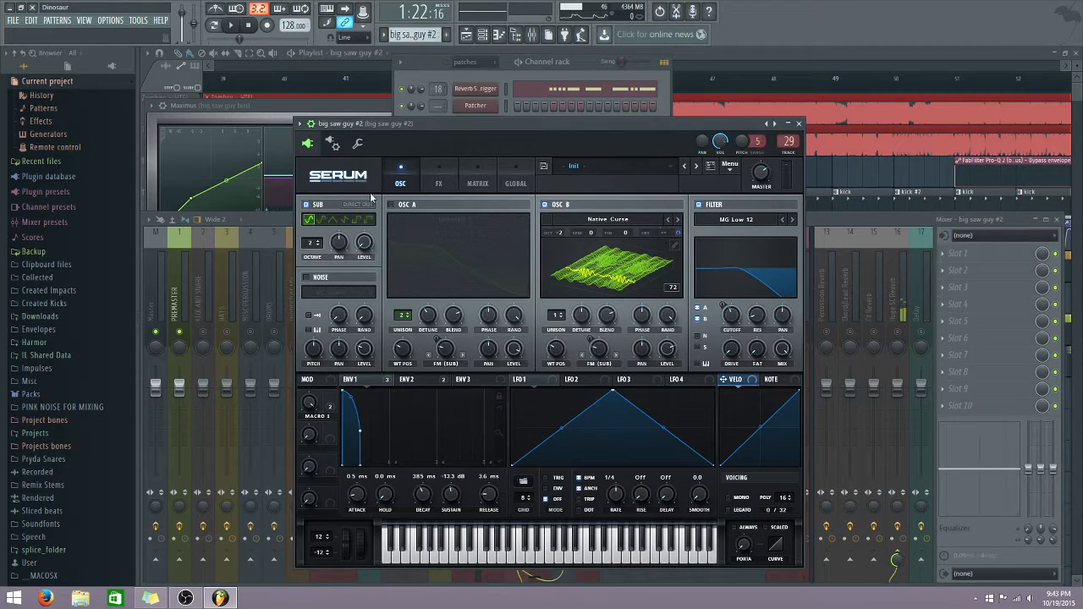
# Step: Review the Serum effects of big saw guy #2, its mixer insert slots, and the big saw guy bus it feeds
pyautogui.click(436, 174)
pyautogui.scroll(-3, 794, 246)
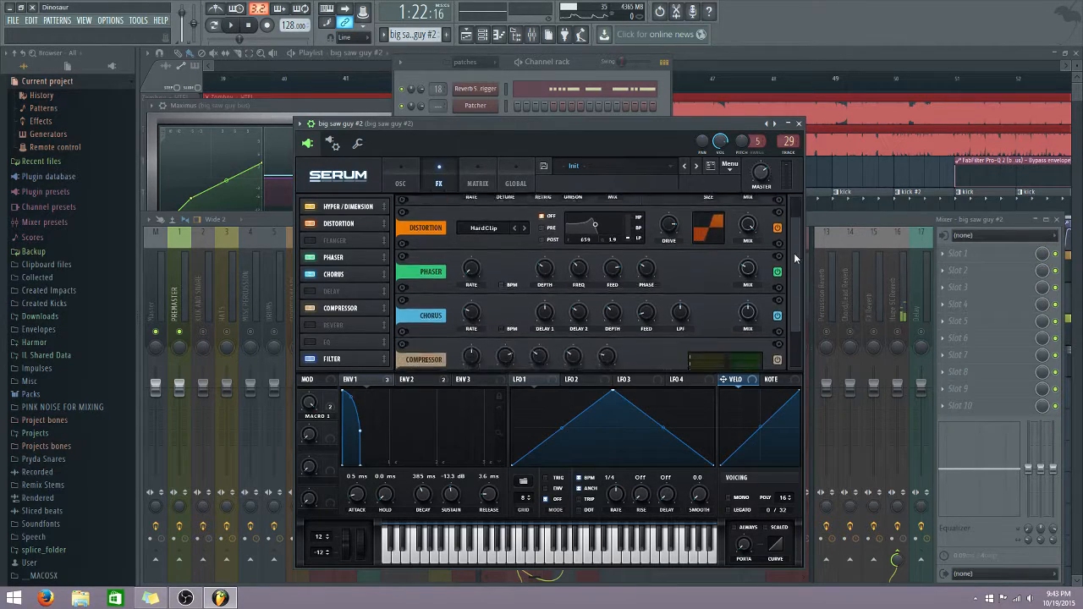
pyautogui.scroll(3, 801, 309)
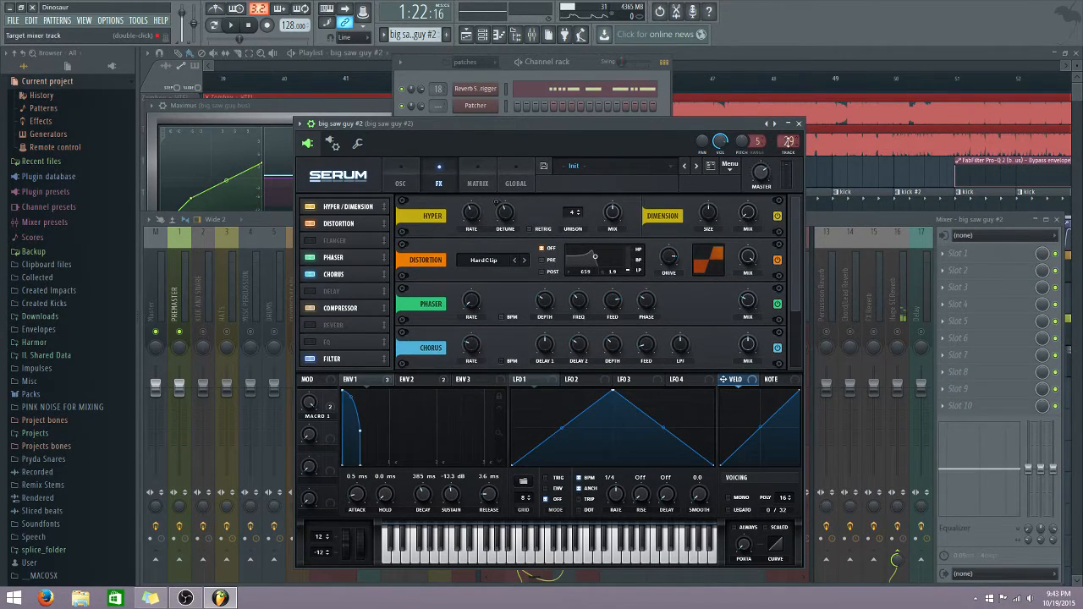
pyautogui.doubleClick(788, 141)
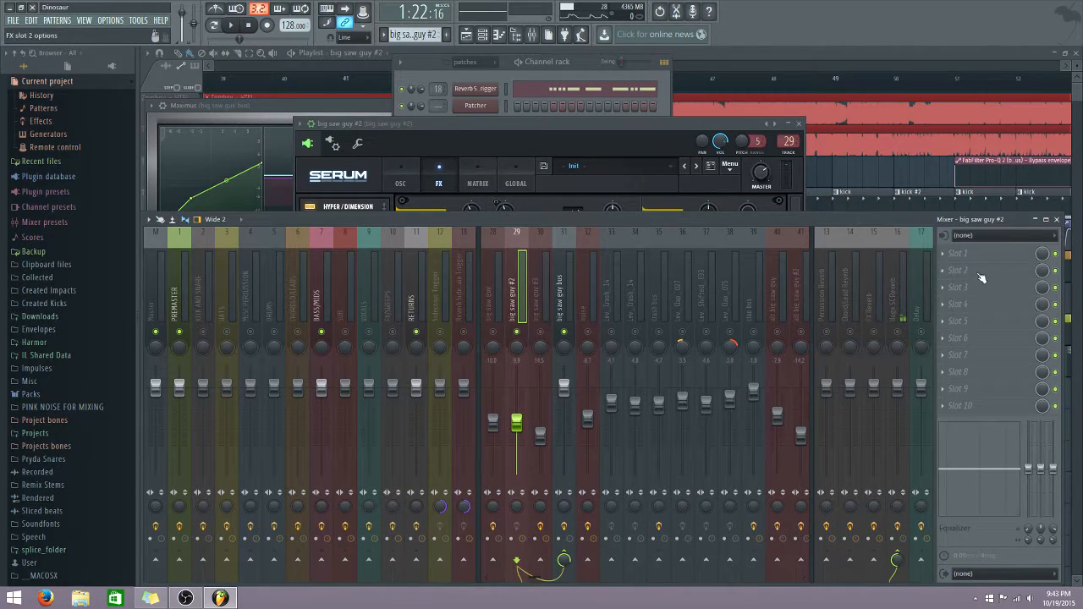
pyautogui.click(559, 305)
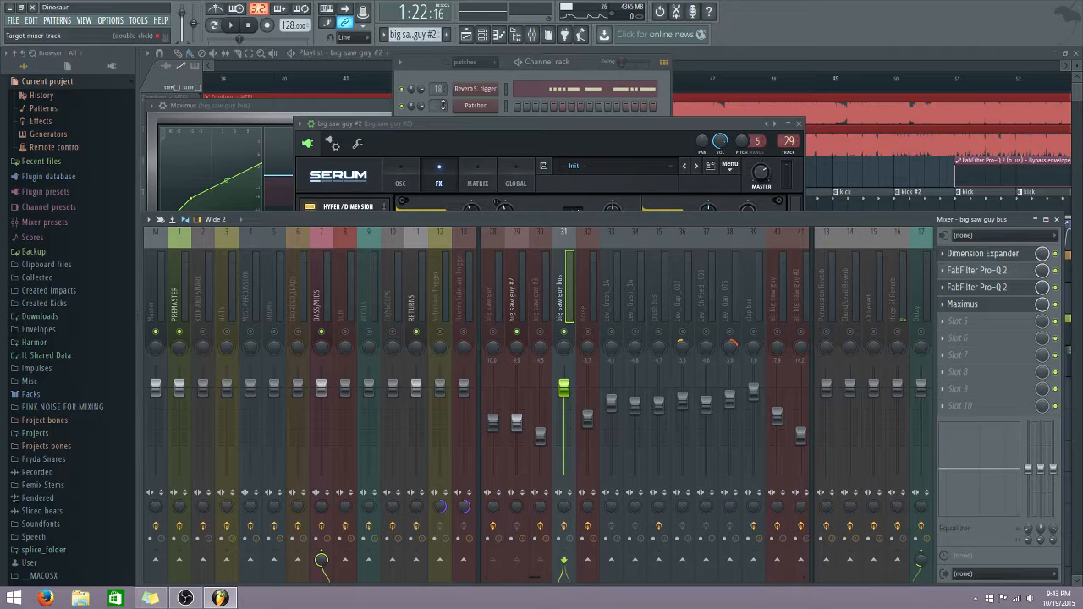
# Step: Unmute big saw guy and big saw guy #2, mute big saw guy #3, and play the two layers together
pyautogui.click(536, 296)
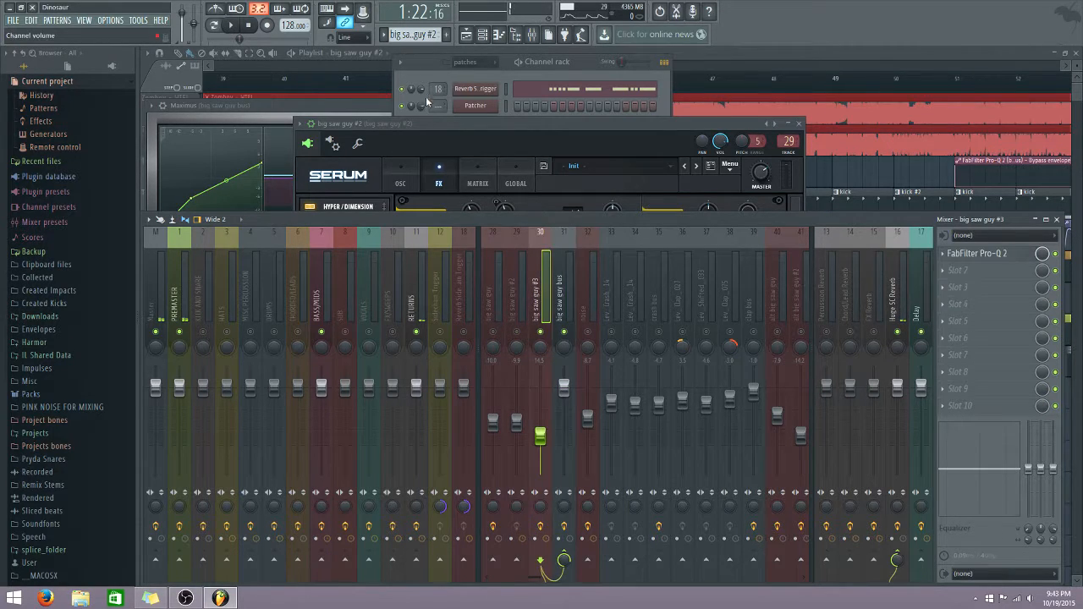
pyautogui.click(516, 332)
pyautogui.click(493, 332)
pyautogui.click(540, 333)
pyautogui.click(517, 303)
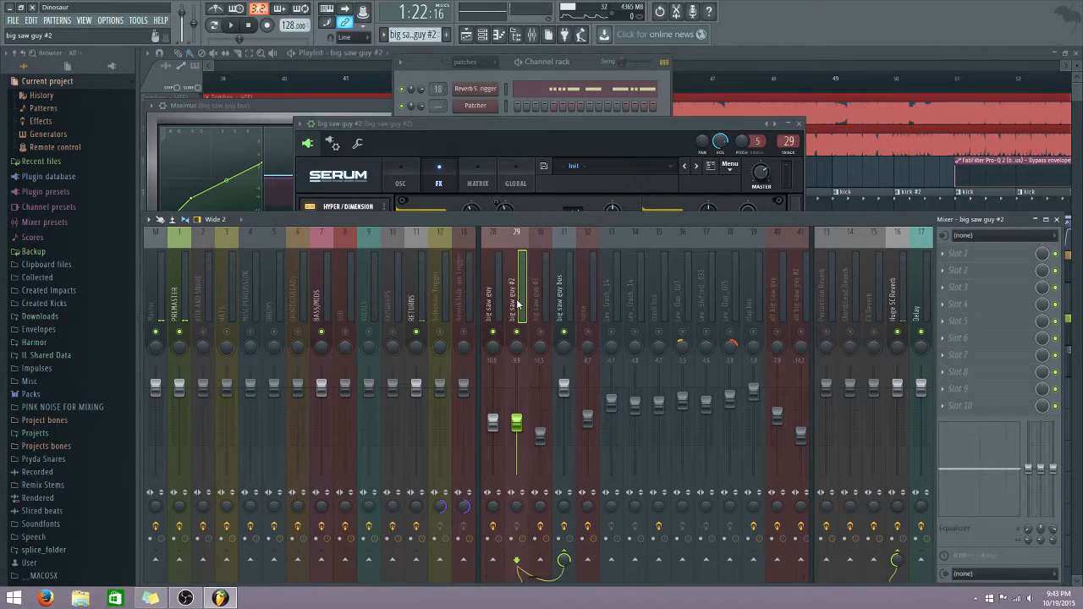
pyautogui.click(493, 298)
pyautogui.click(235, 27)
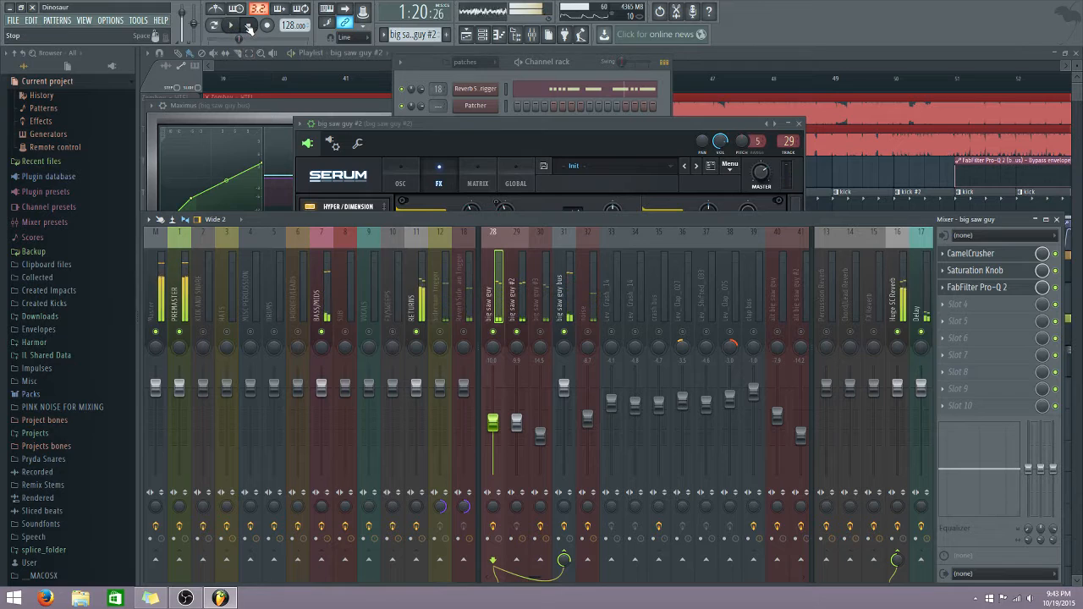
pyautogui.click(250, 28)
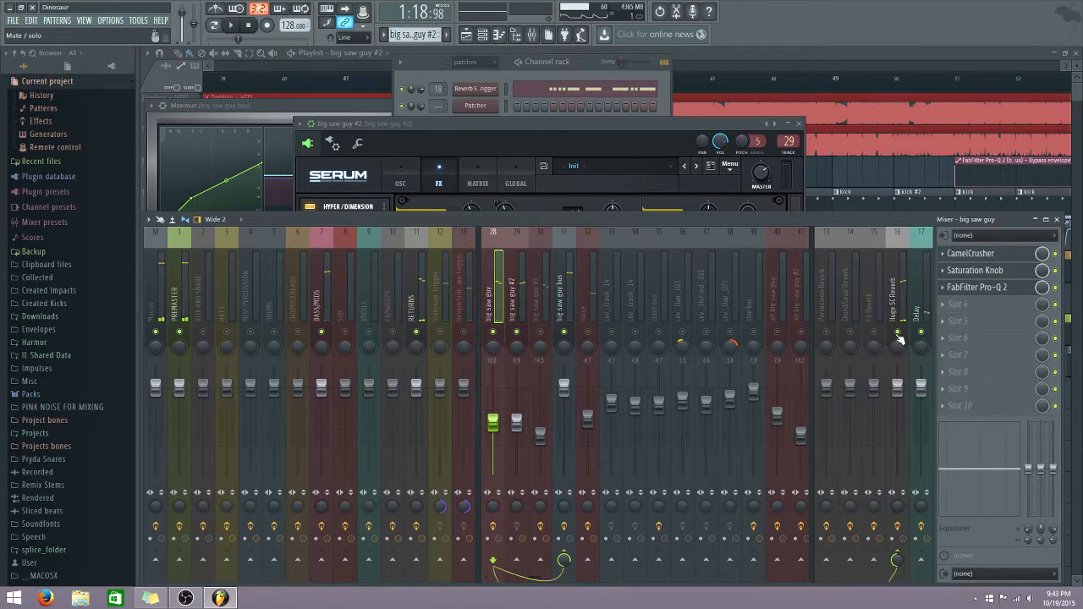
# Step: Play back the two layers with Huge SC Reverb and Delay muted, switching big saw guy #2 off and on to compare
pyautogui.click(235, 27)
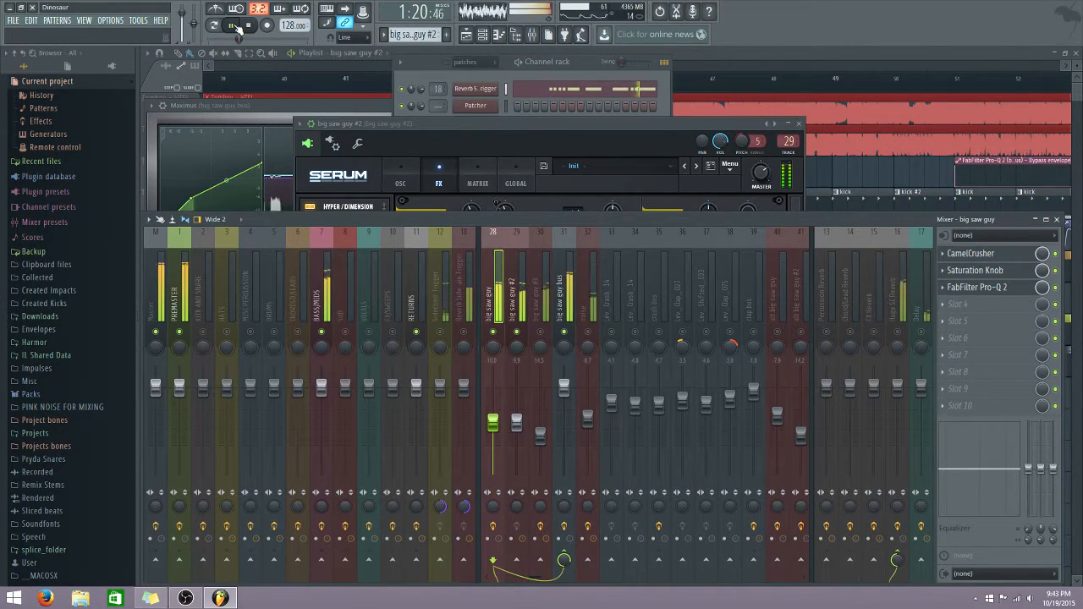
pyautogui.click(517, 332)
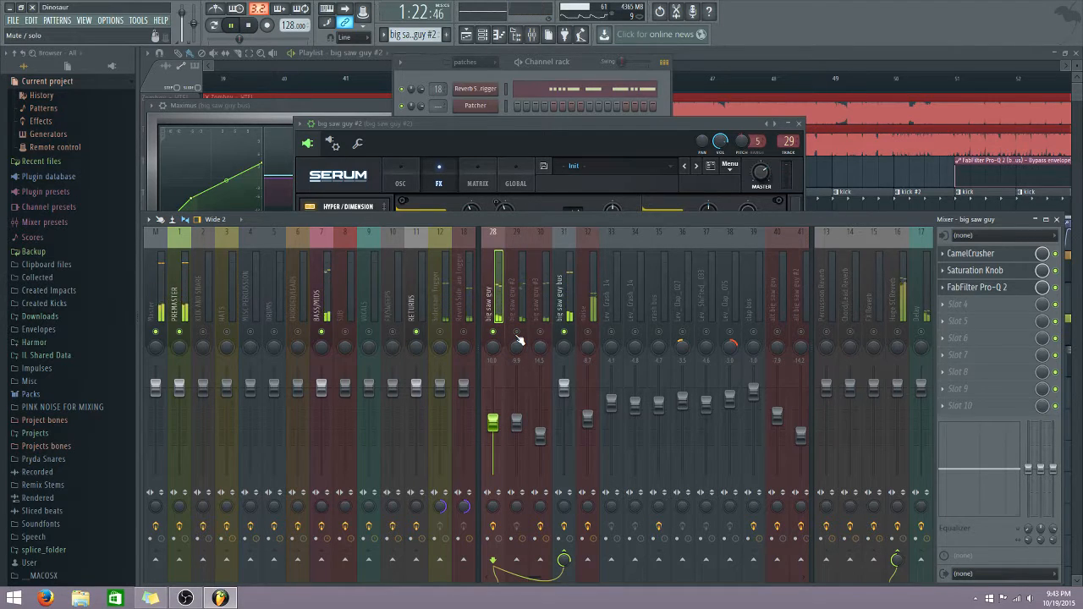
pyautogui.click(517, 332)
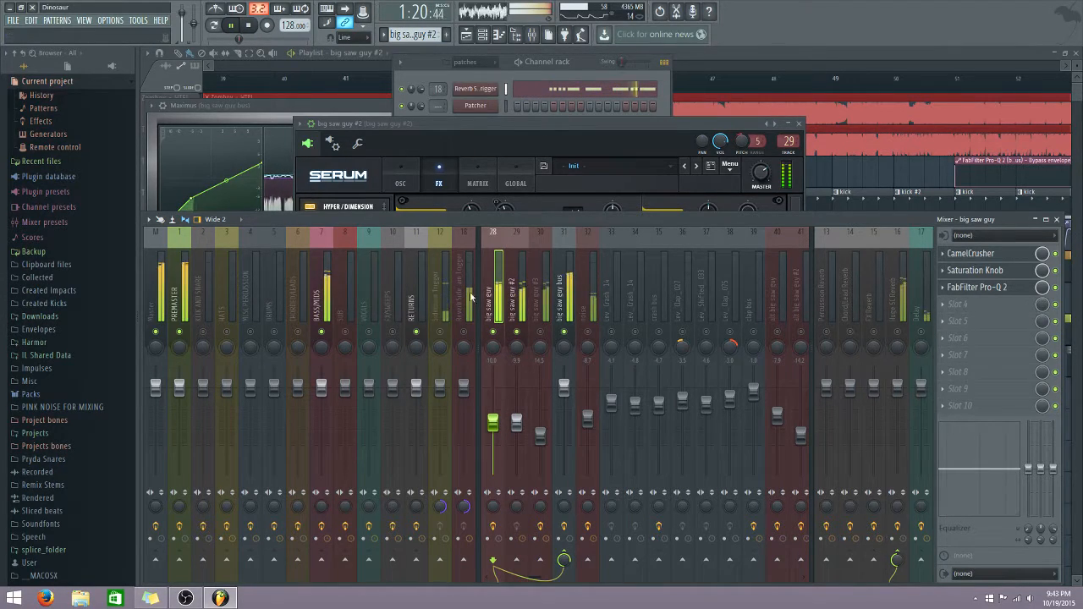
pyautogui.click(233, 27)
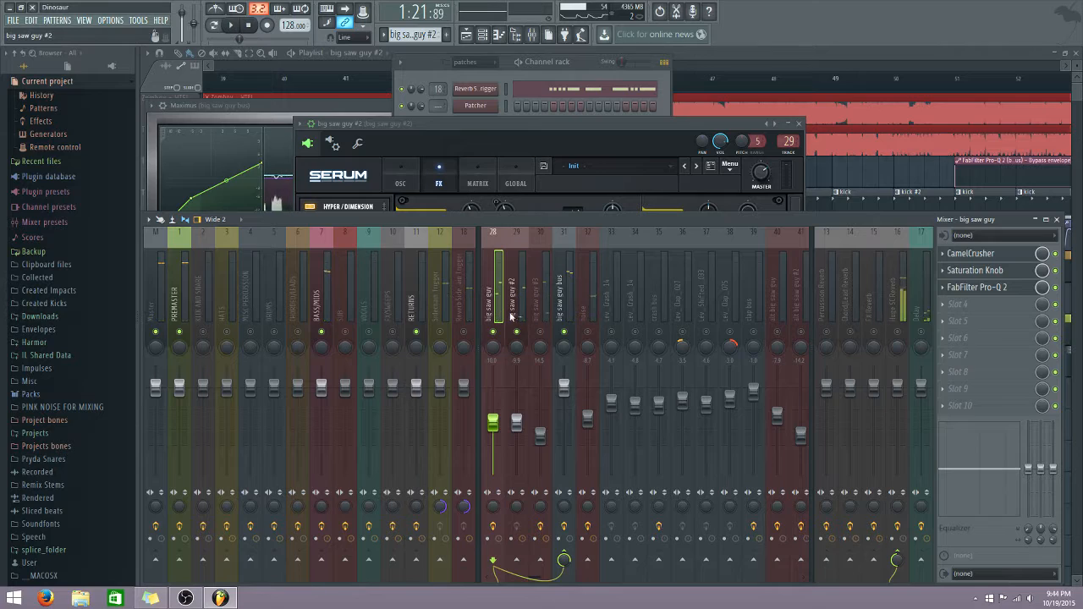
# Step: Solo the big saw guy #3 mixer track together with its bus and open the layer's Serum instrument
pyautogui.click(537, 293)
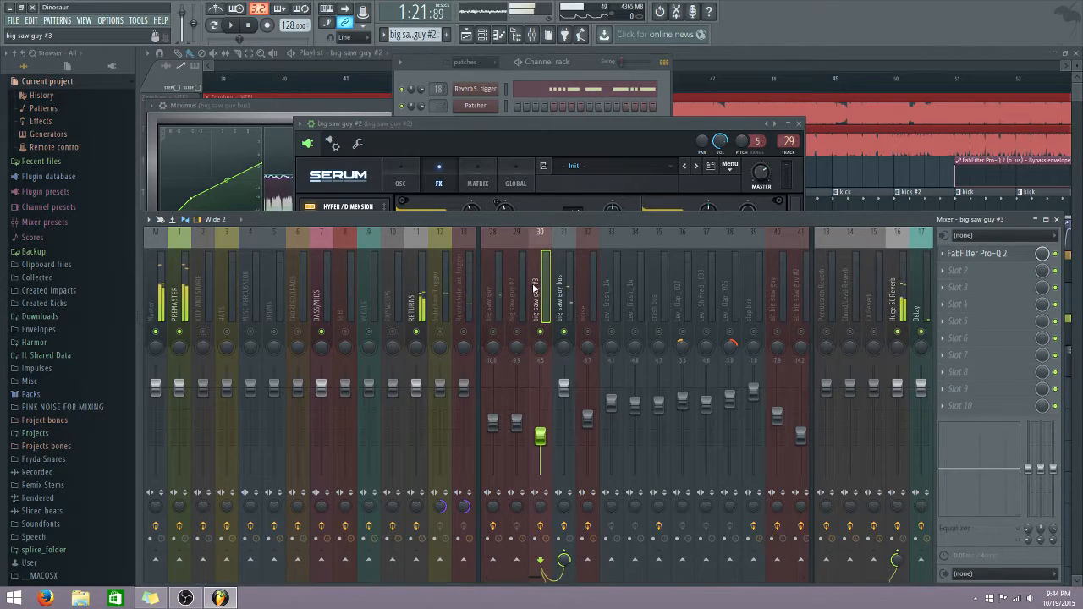
pyautogui.click(456, 102)
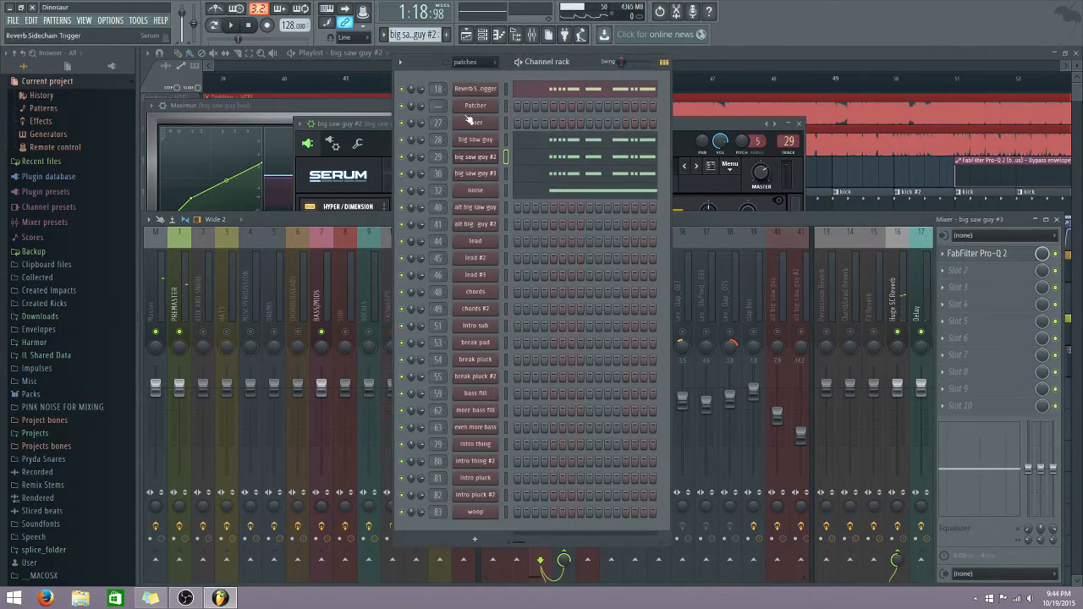
pyautogui.click(476, 173)
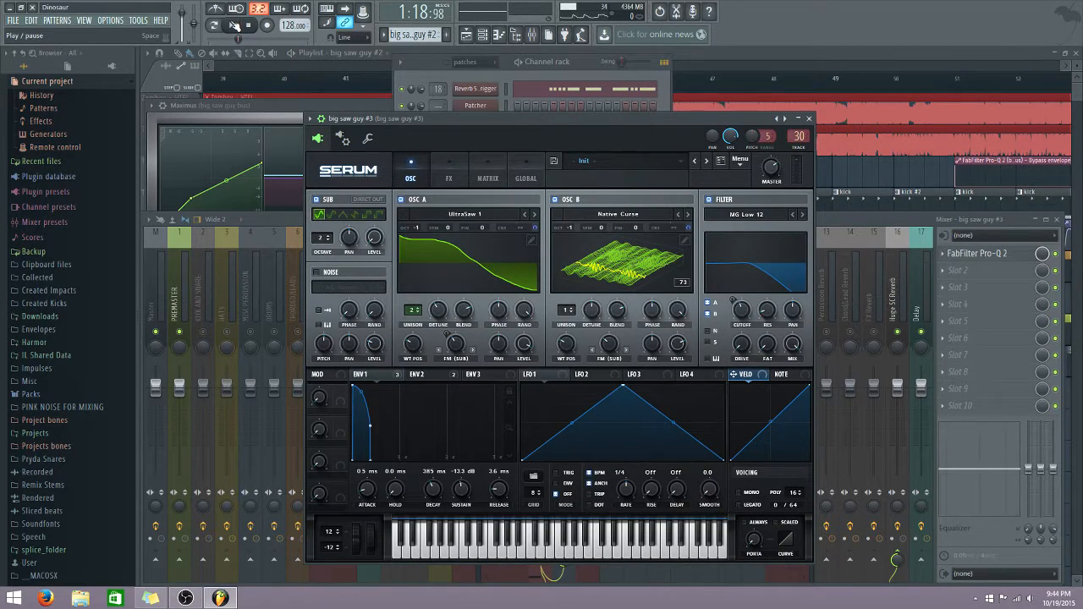
# Step: Mute Huge SC Reverb and Delay and play back big saw guy #3 without them
pyautogui.click(898, 333)
pyautogui.click(893, 323)
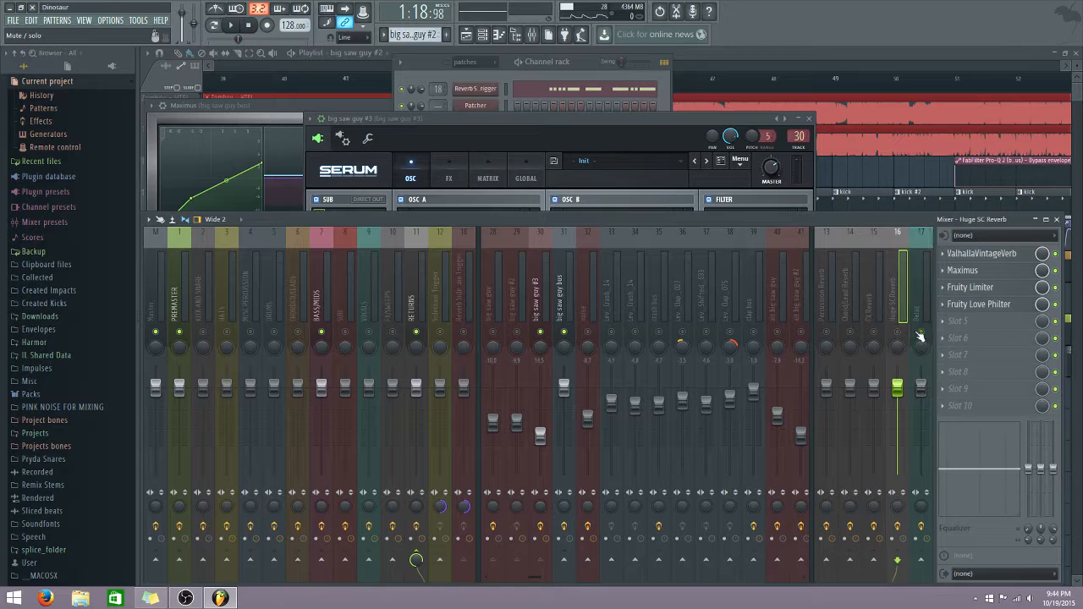
pyautogui.click(237, 25)
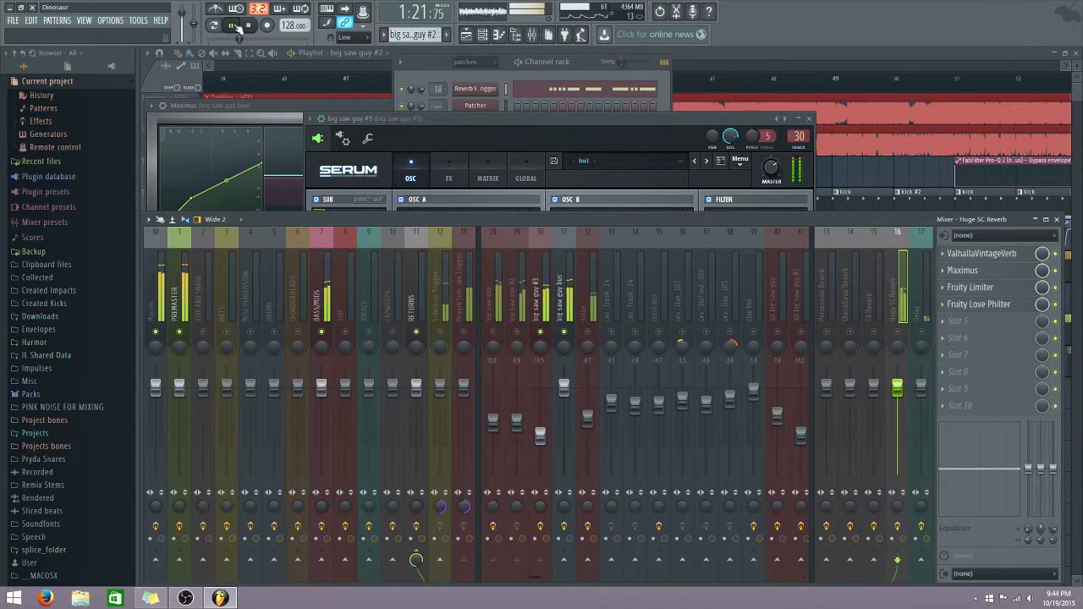
pyautogui.click(237, 25)
# Step: Review the Serum oscillators and effects of big saw guy #3 and play the layer back
pyautogui.click(421, 60)
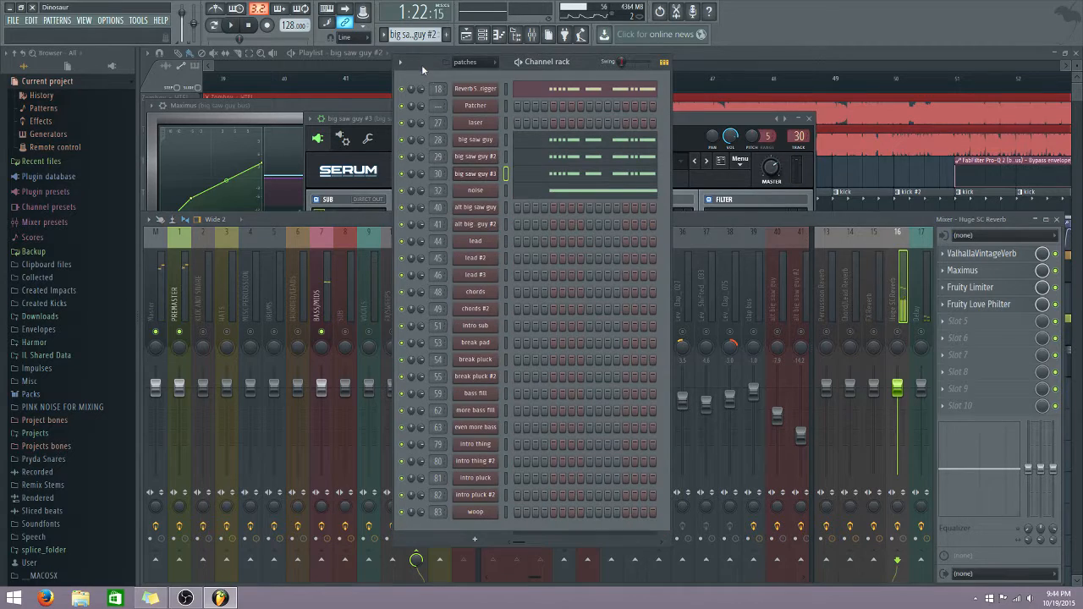
pyautogui.click(475, 176)
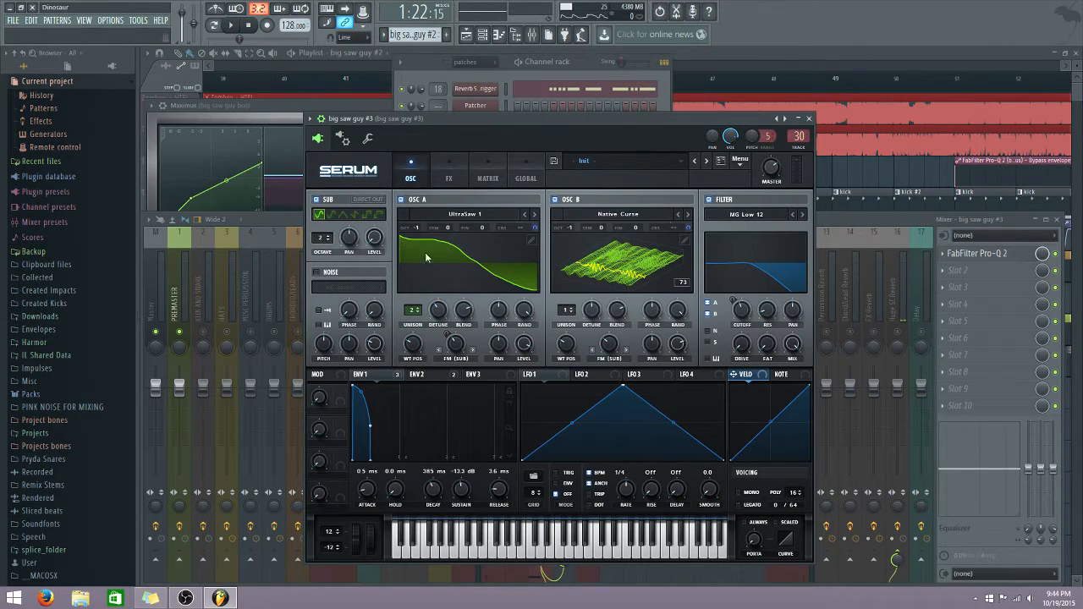
pyautogui.click(446, 168)
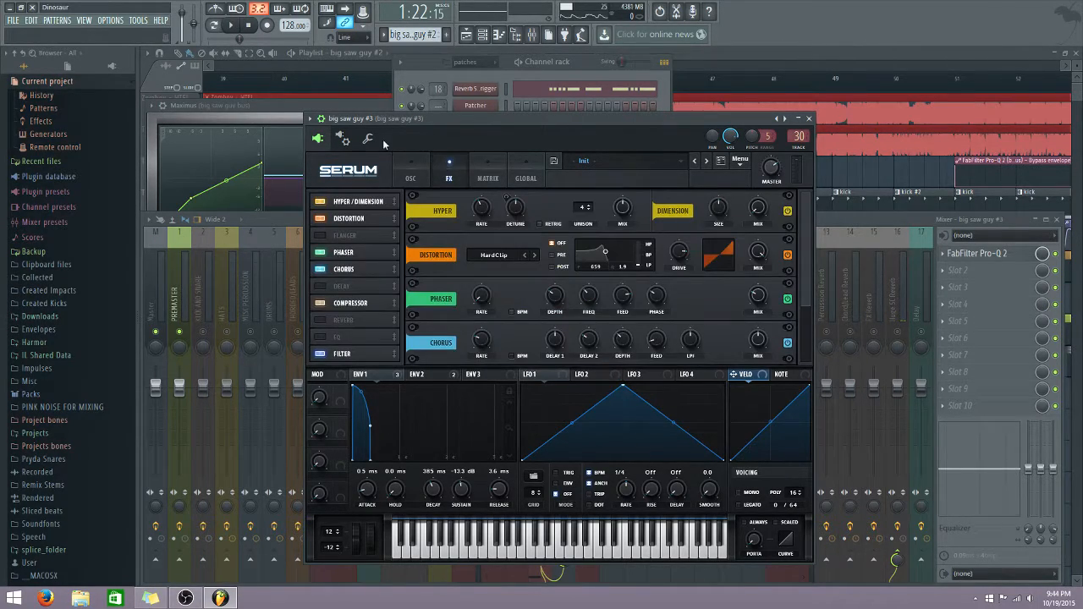
pyautogui.click(411, 165)
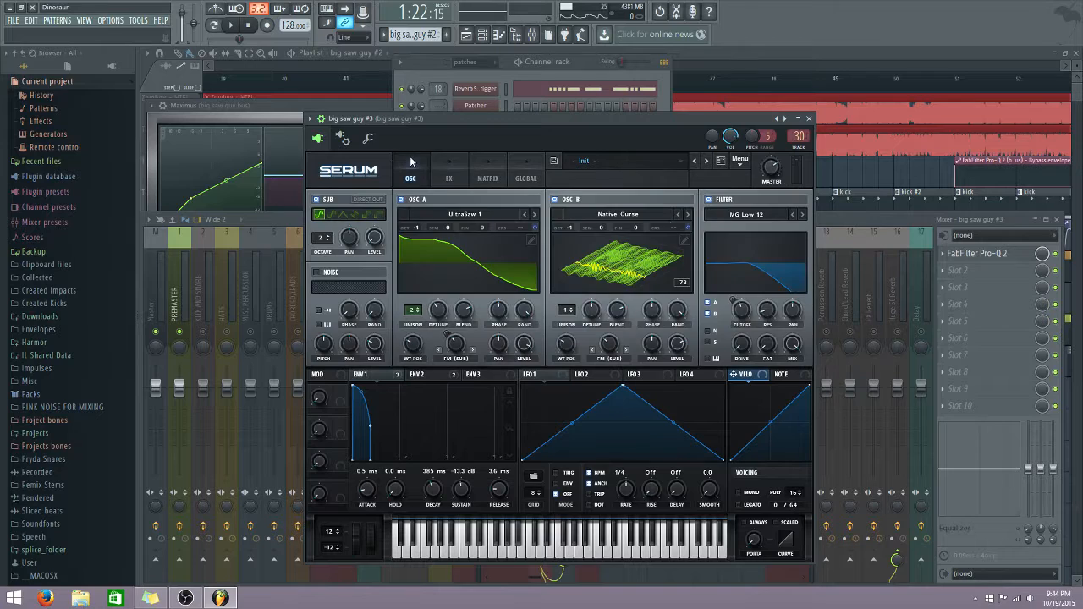
pyautogui.click(252, 30)
pyautogui.press('space')
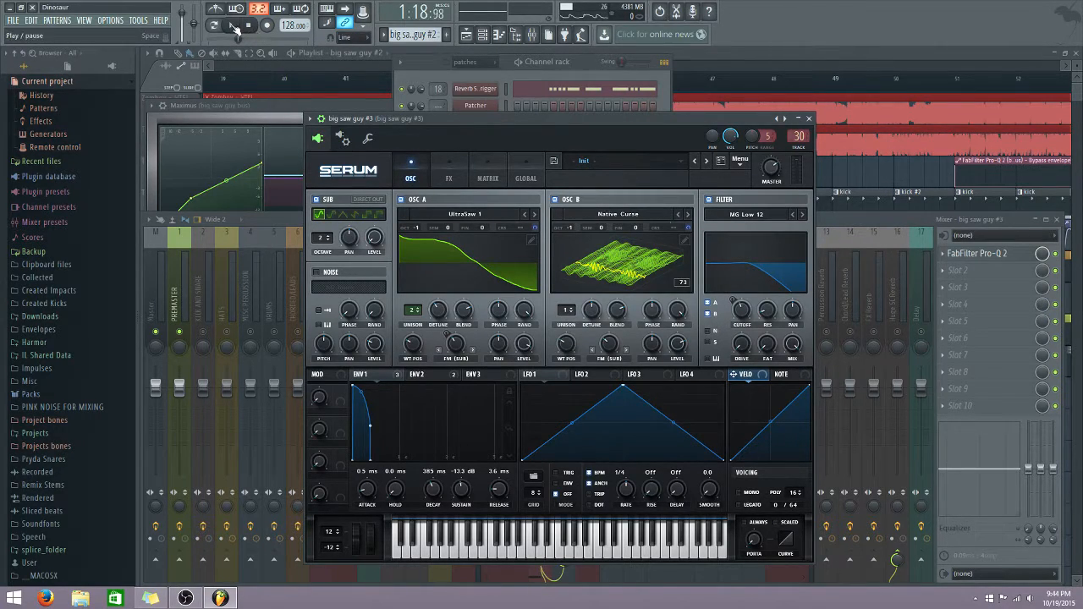
pyautogui.click(251, 30)
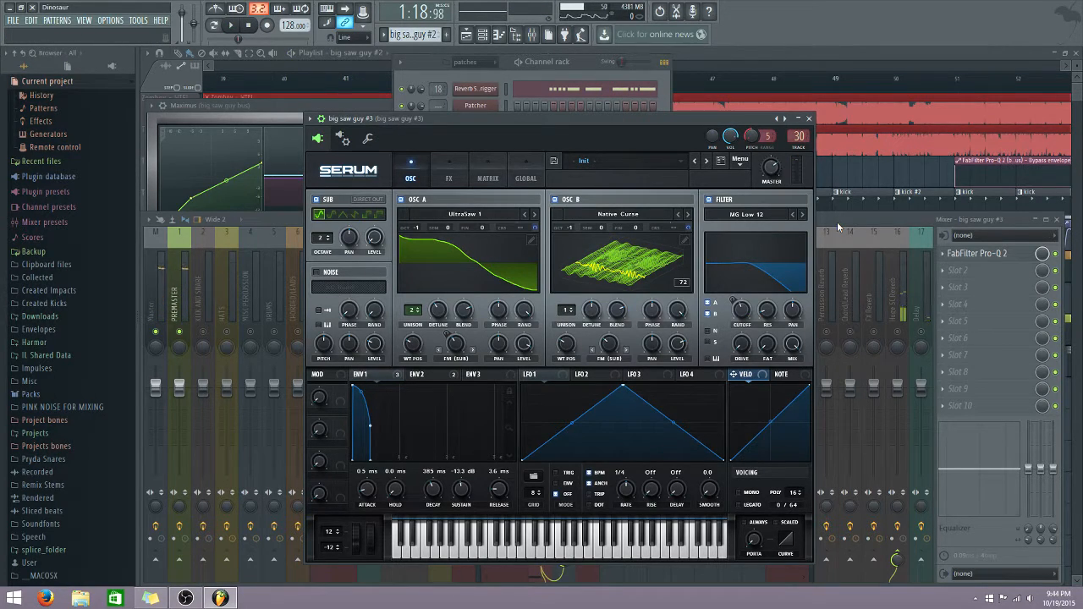
# Step: Examine the low cut and mid dip in the FabFilter Pro-Q 2 on big saw guy #3
pyautogui.click(837, 222)
pyautogui.click(980, 254)
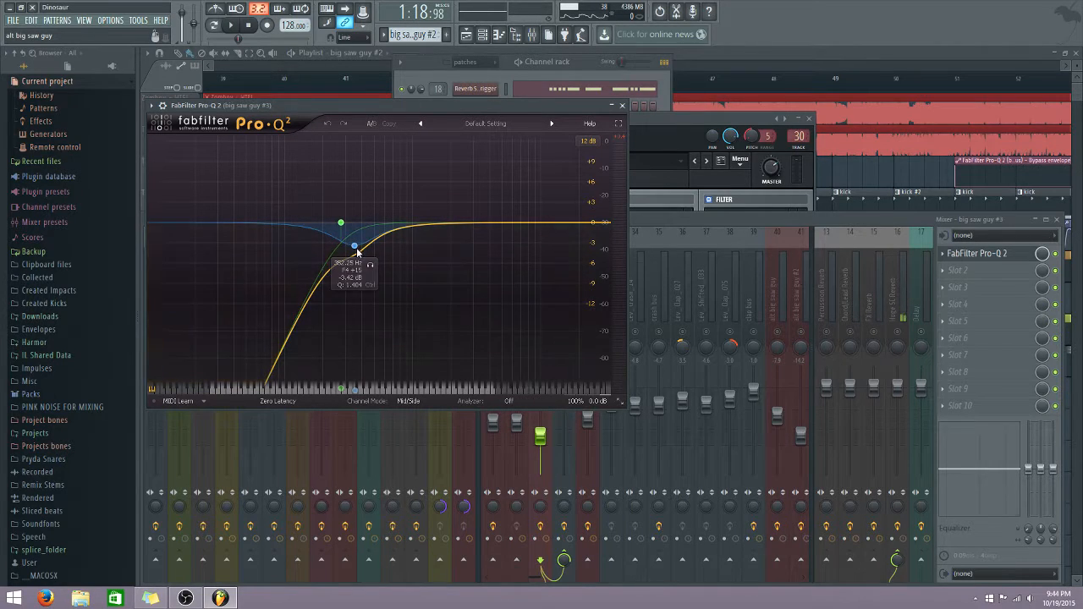
pyautogui.click(623, 105)
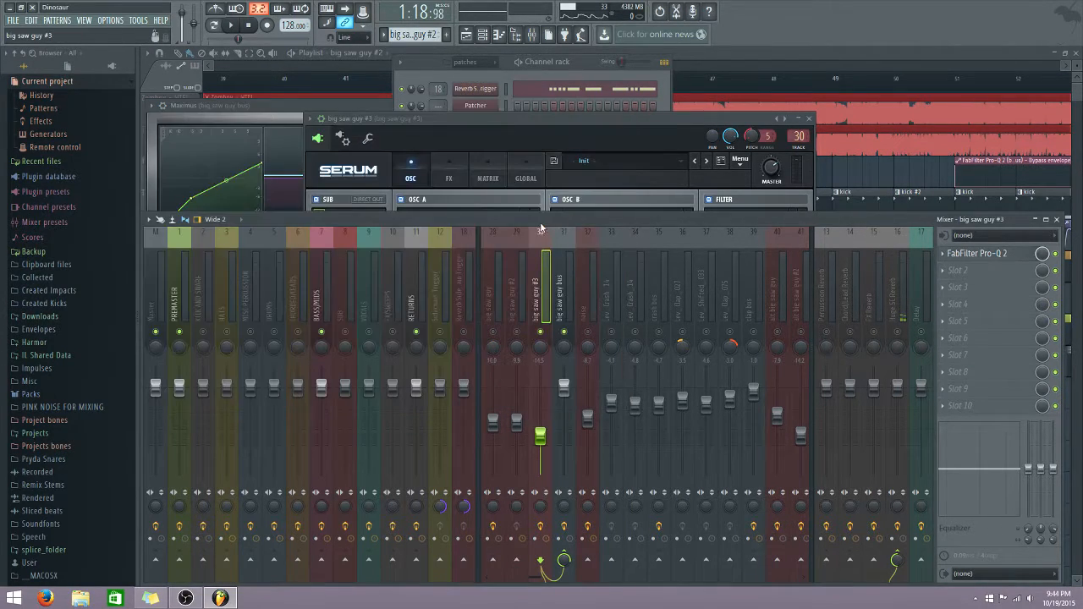
# Step: Play big saw guy and big saw guy #2 with big saw guy #3 muted, and bring #3 in to compare
pyautogui.click(518, 335)
pyautogui.click(543, 334)
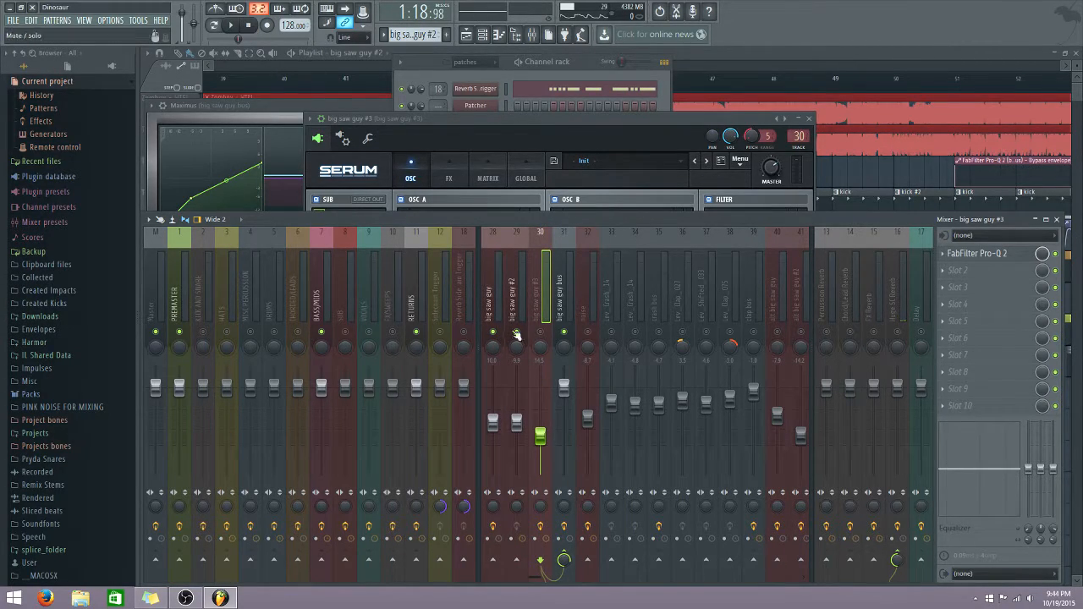
pyautogui.click(233, 25)
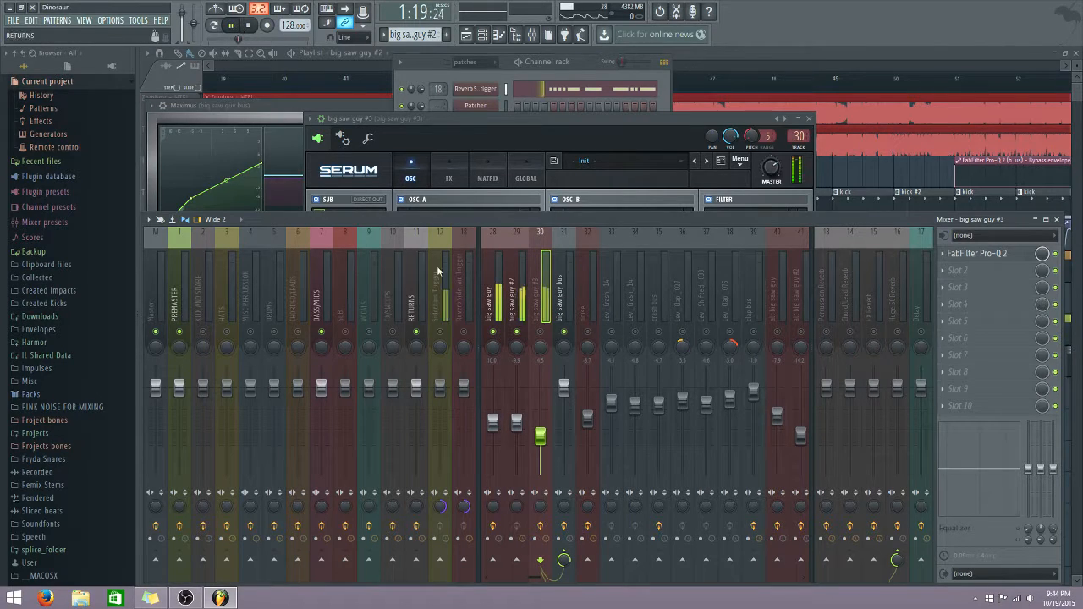
pyautogui.click(541, 334)
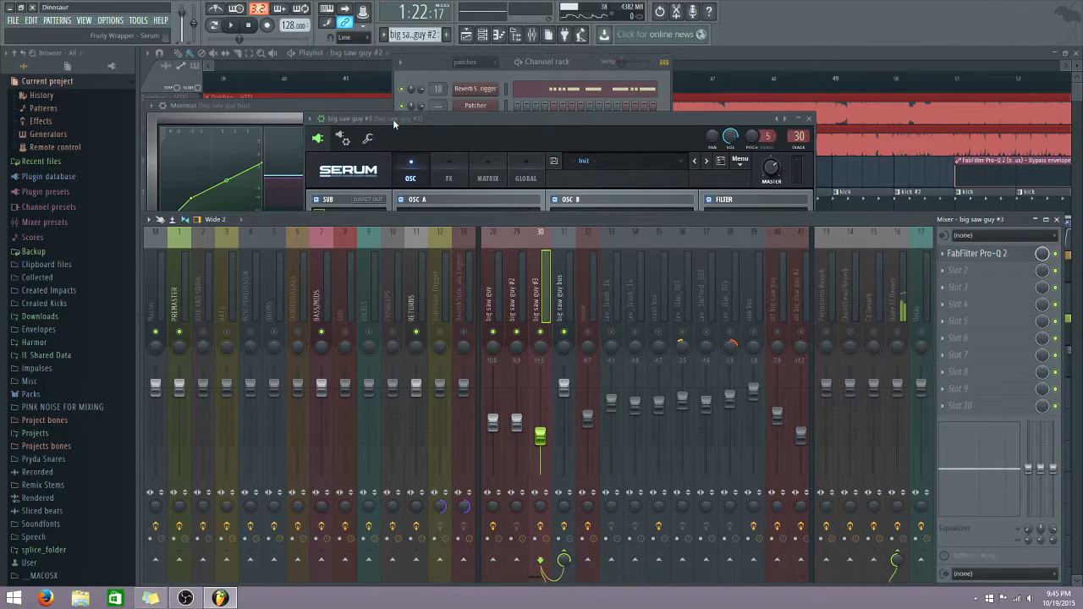
# Step: Examine the FabFilter Pro-Q 2 curve and its low cut band on the big saw guy bus
pyautogui.click(563, 320)
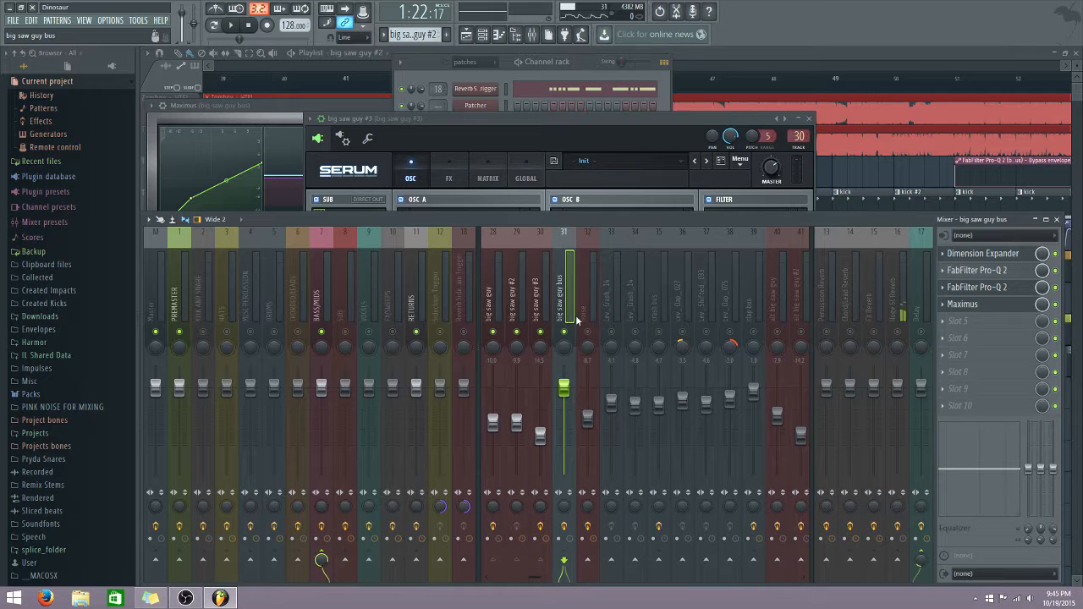
pyautogui.click(1015, 279)
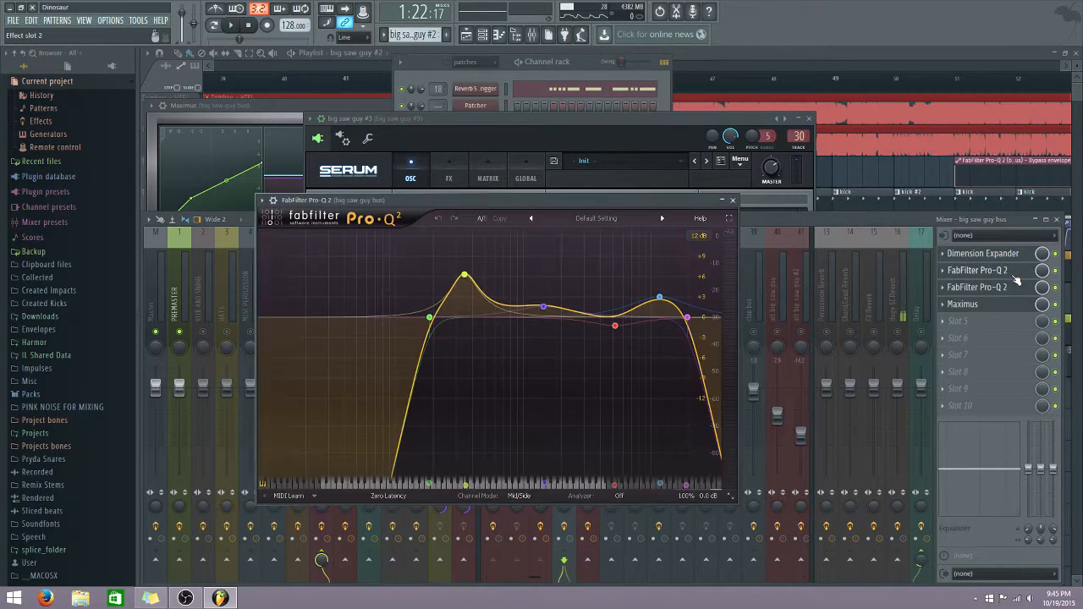
pyautogui.click(431, 320)
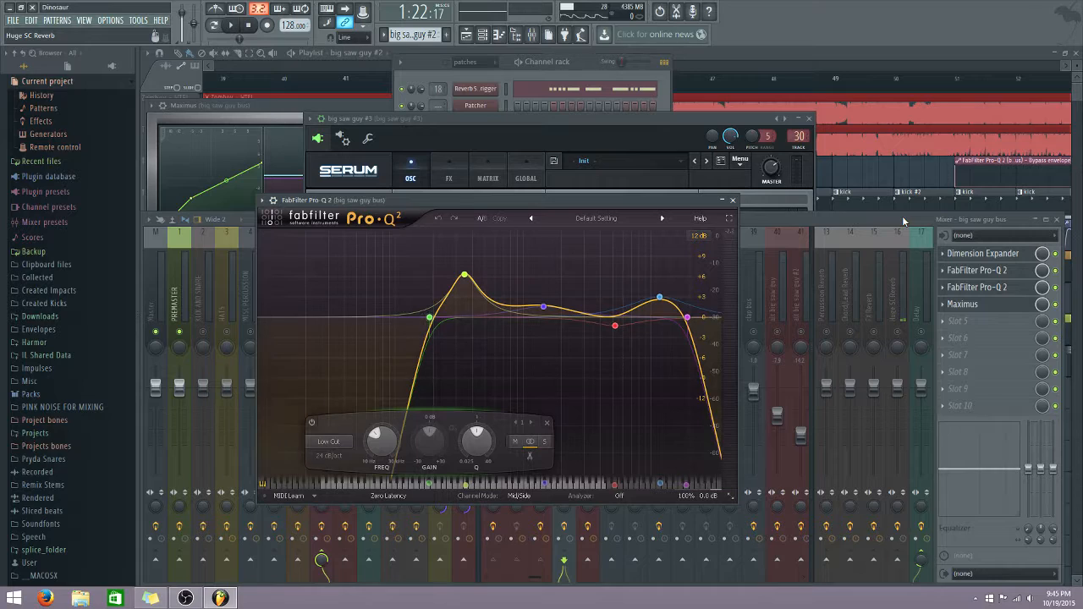
pyautogui.click(902, 216)
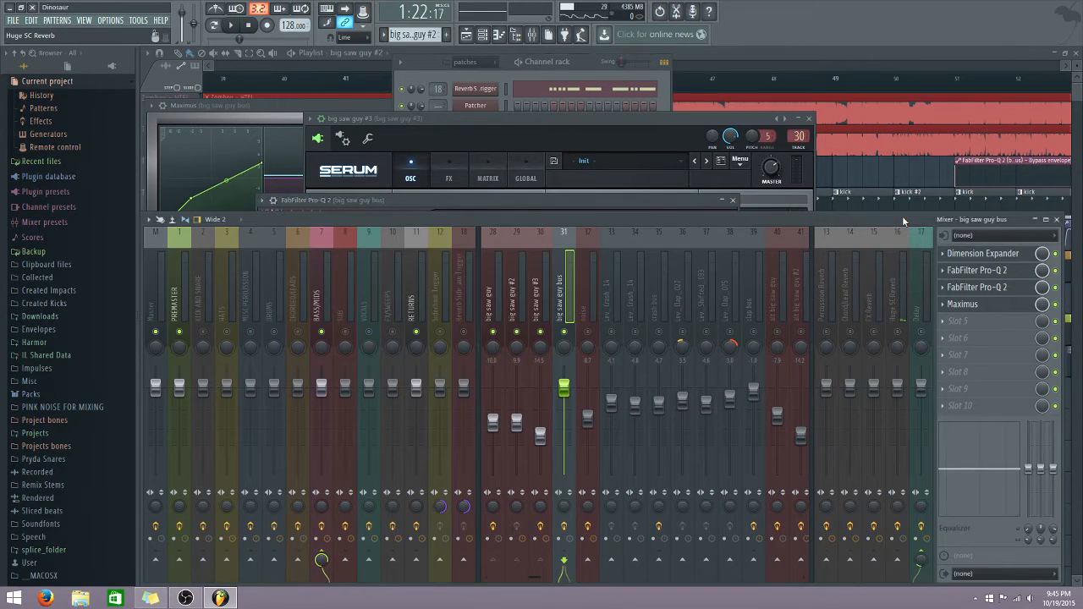
# Step: Unmute the noise and CHORDS/LEADS tracks and play them together with the three big saw guy layers
pyautogui.click(590, 337)
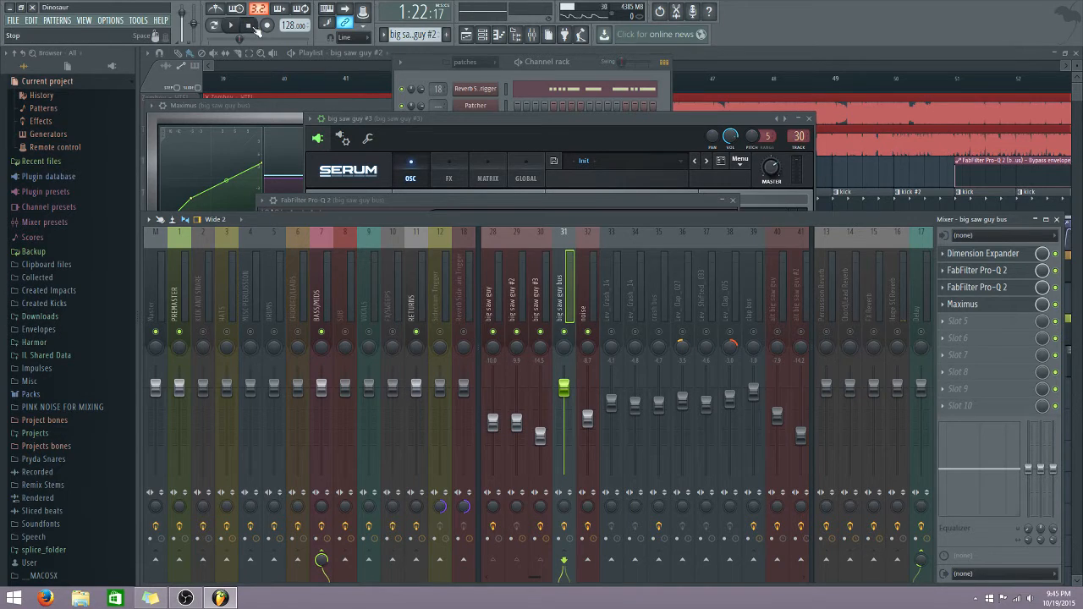
pyautogui.click(239, 29)
pyautogui.click(298, 331)
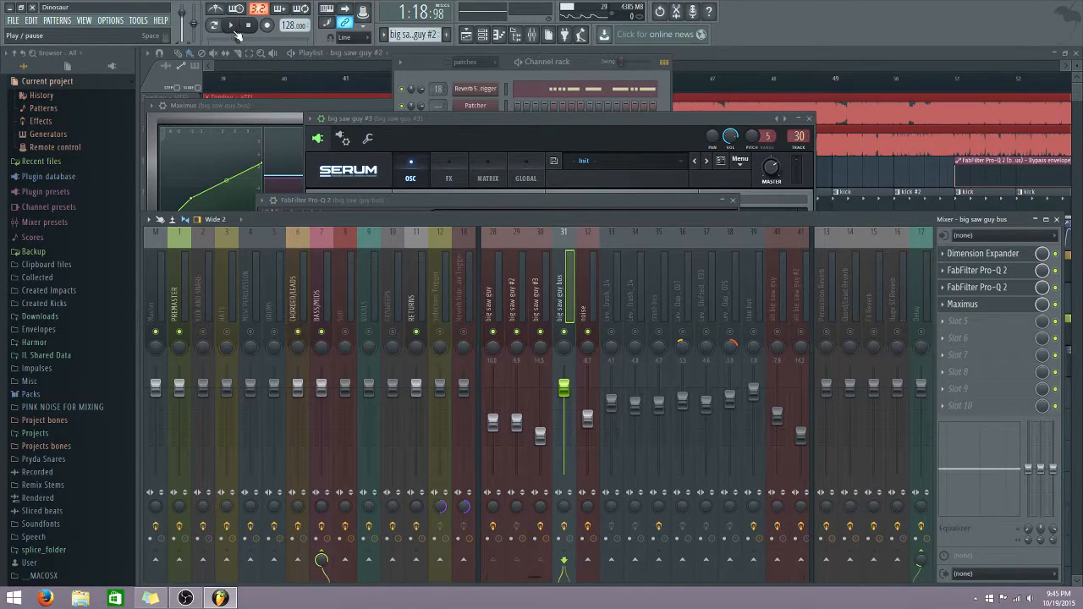
pyautogui.click(235, 27)
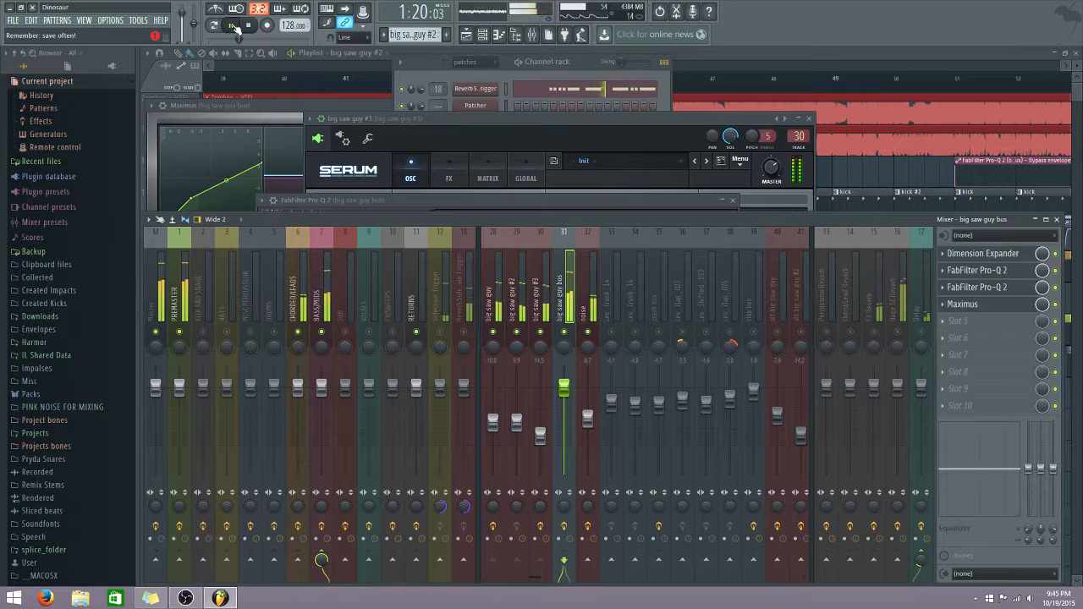
pyautogui.press('space')
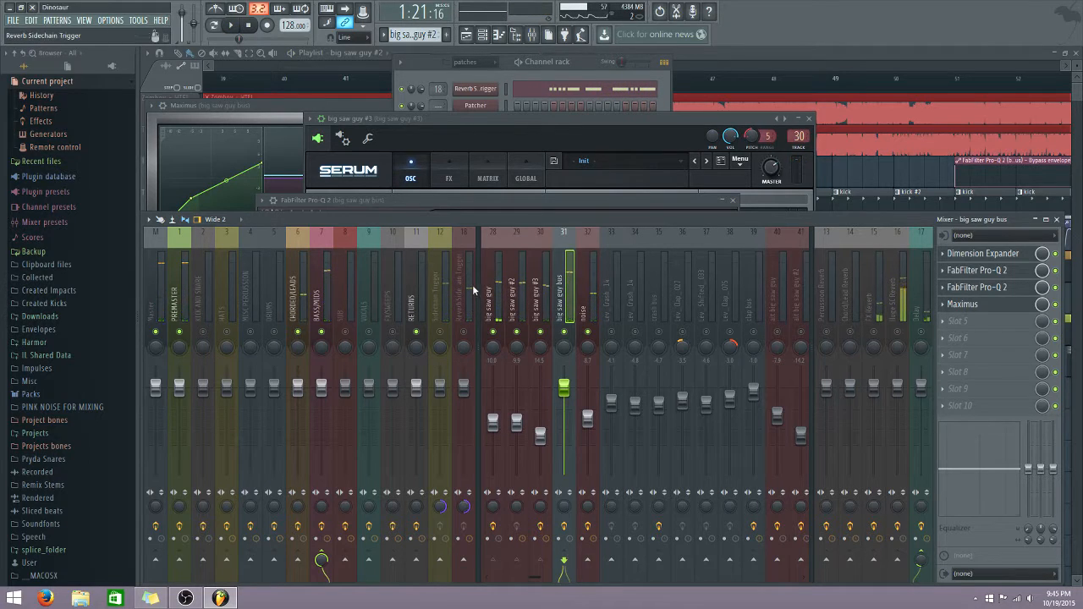
# Step: Mute noise and CHORDS/LEADS, enable Huge SC Reverb and Delay, and play back the three big saw guy layers
pyautogui.click(587, 332)
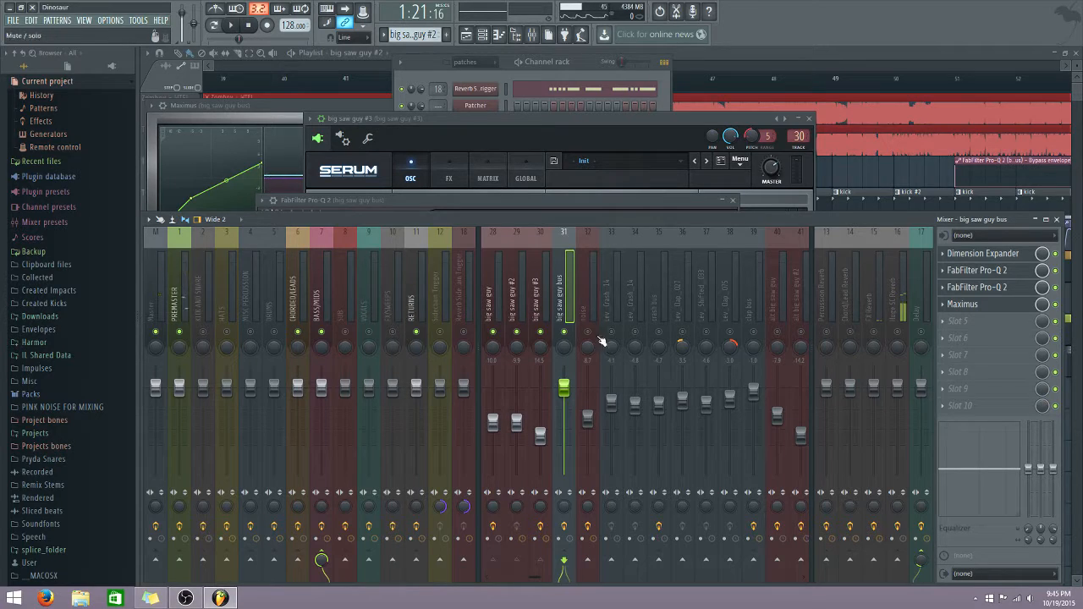
pyautogui.rightClick(541, 332)
pyautogui.click(517, 332)
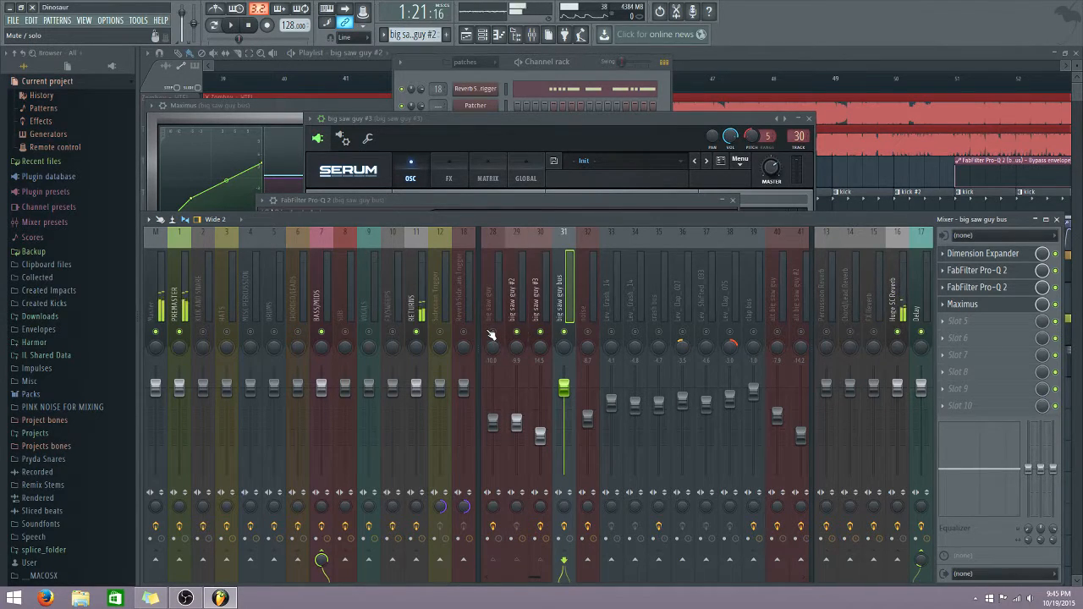
pyautogui.click(492, 332)
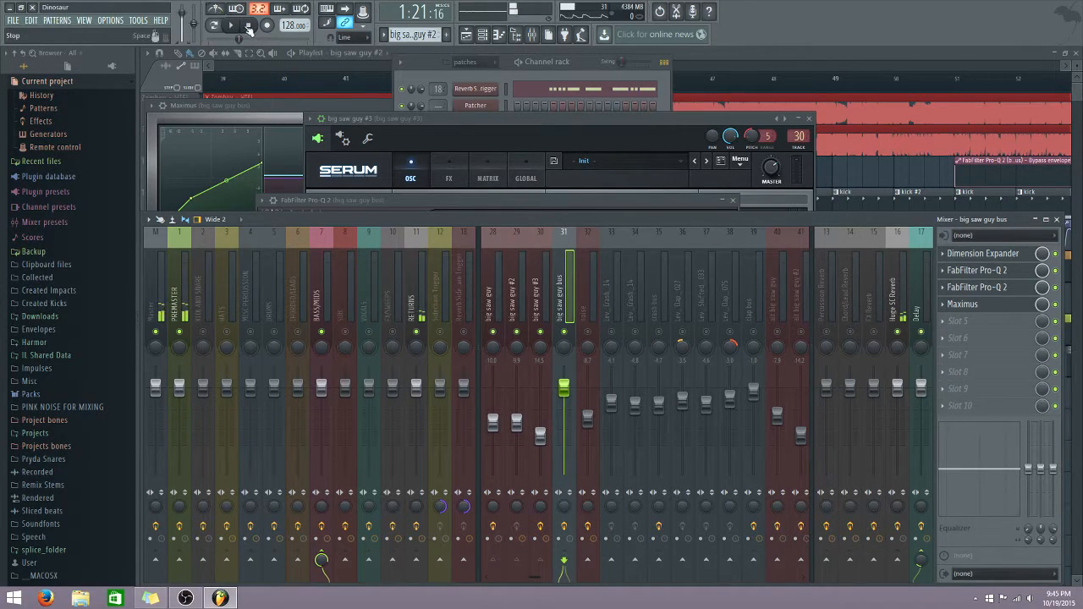
pyautogui.click(234, 26)
pyautogui.click(234, 28)
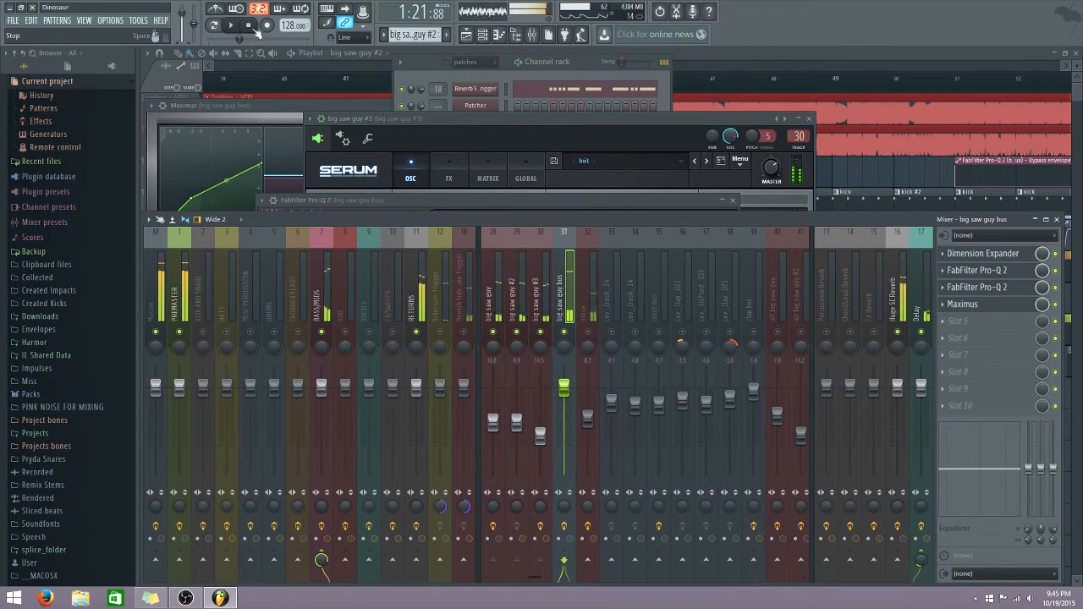
pyautogui.click(259, 27)
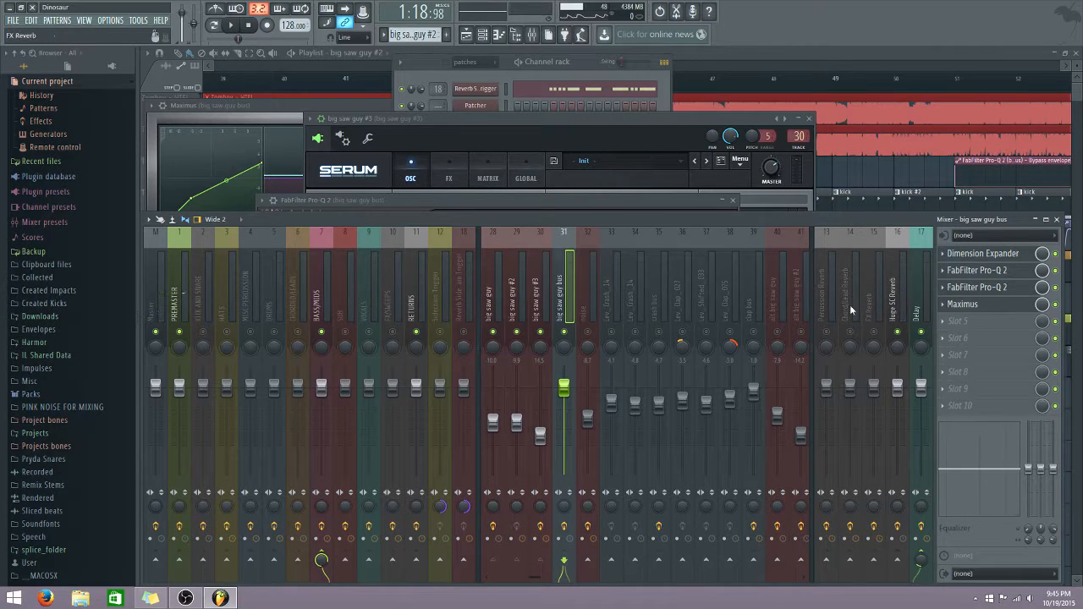
# Step: Inspect the Reverb Sidechain Trigger mixer track and the Serum oscillator patch that feeds it, and return to the mixer
pyautogui.click(466, 297)
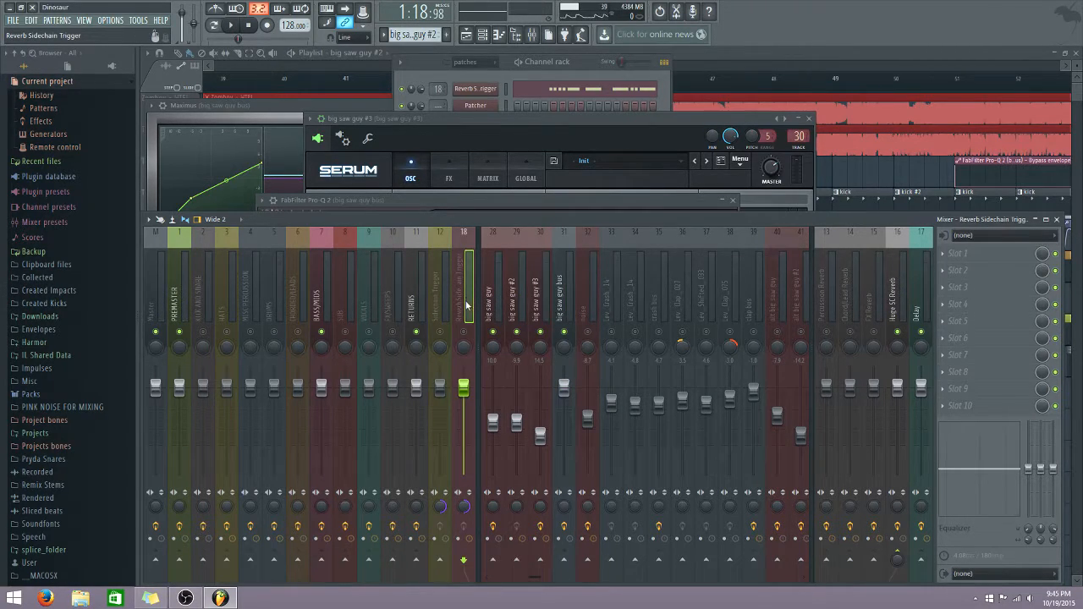
pyautogui.click(489, 89)
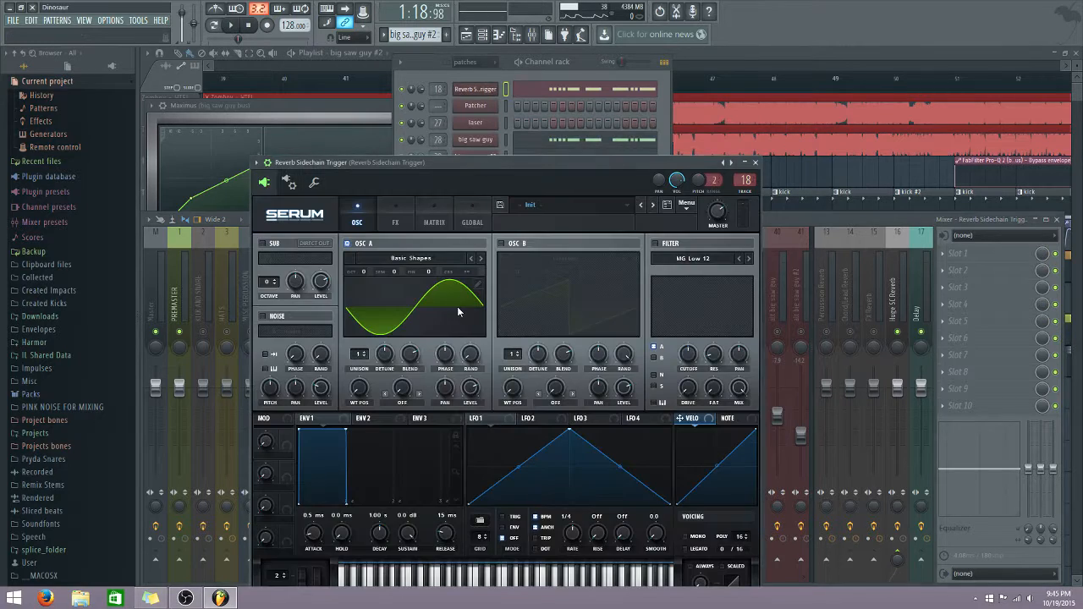
pyautogui.moveTo(327, 164); pyautogui.dragTo(358, 242)
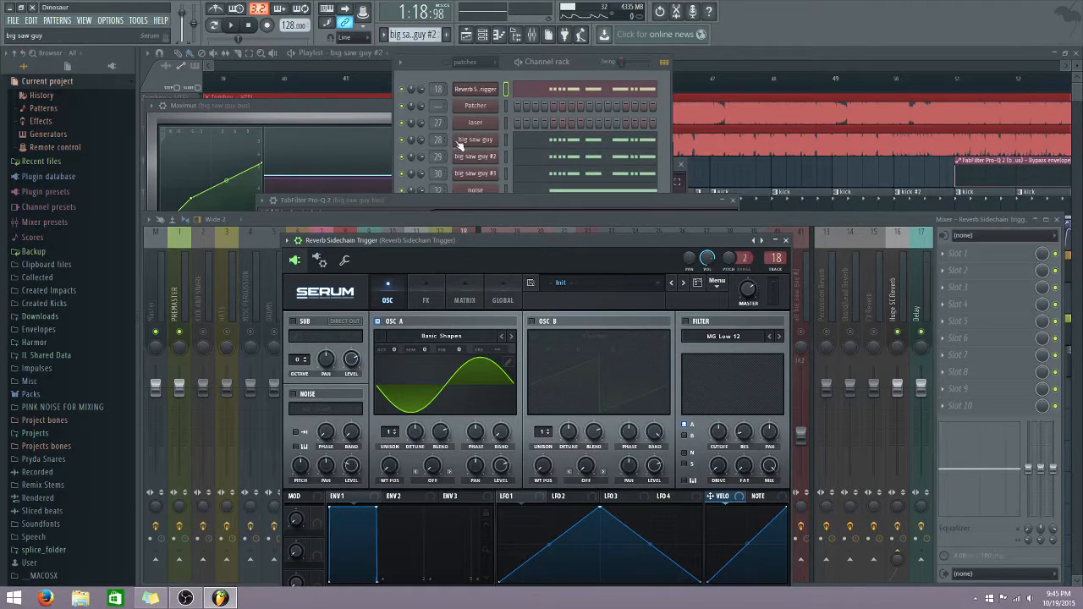
pyautogui.click(432, 218)
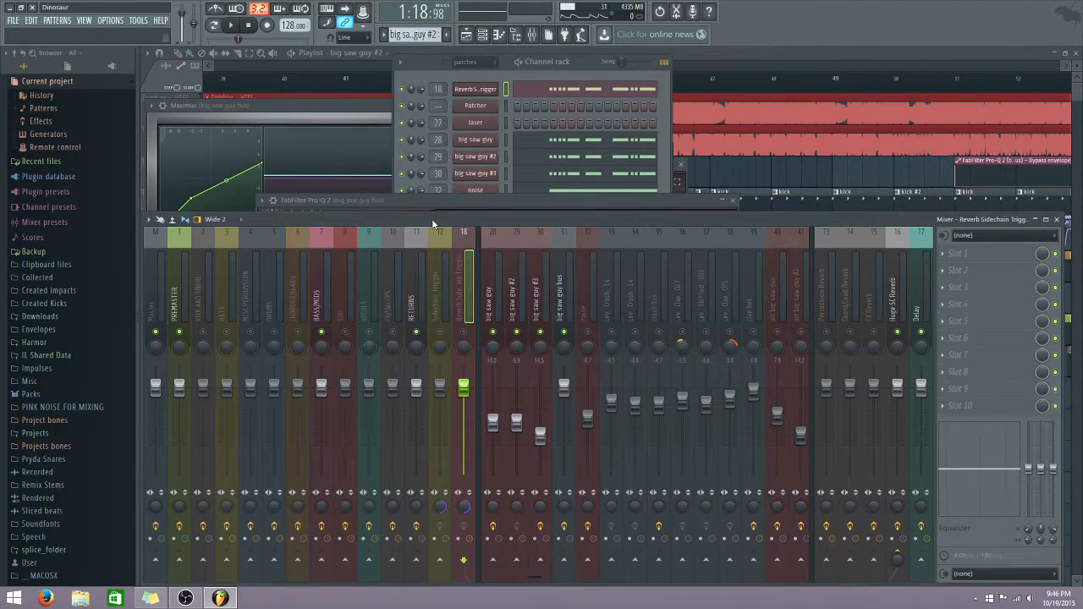
# Step: Display the Huge SC Reverb insert effects and play the three layers with Reverb Sidechain Trigger unmuted
pyautogui.click(899, 279)
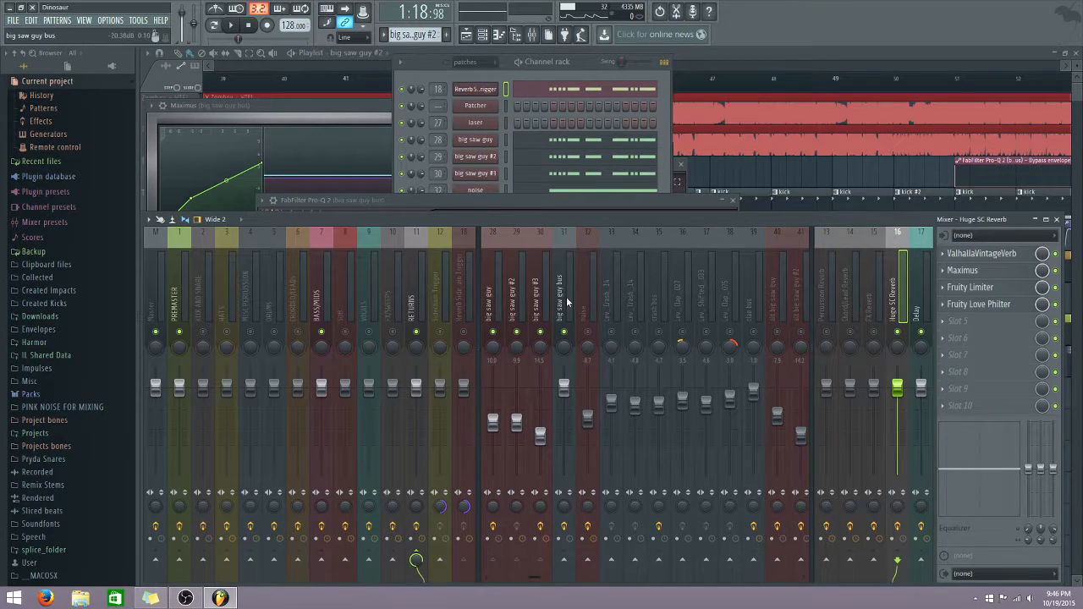
pyautogui.click(239, 27)
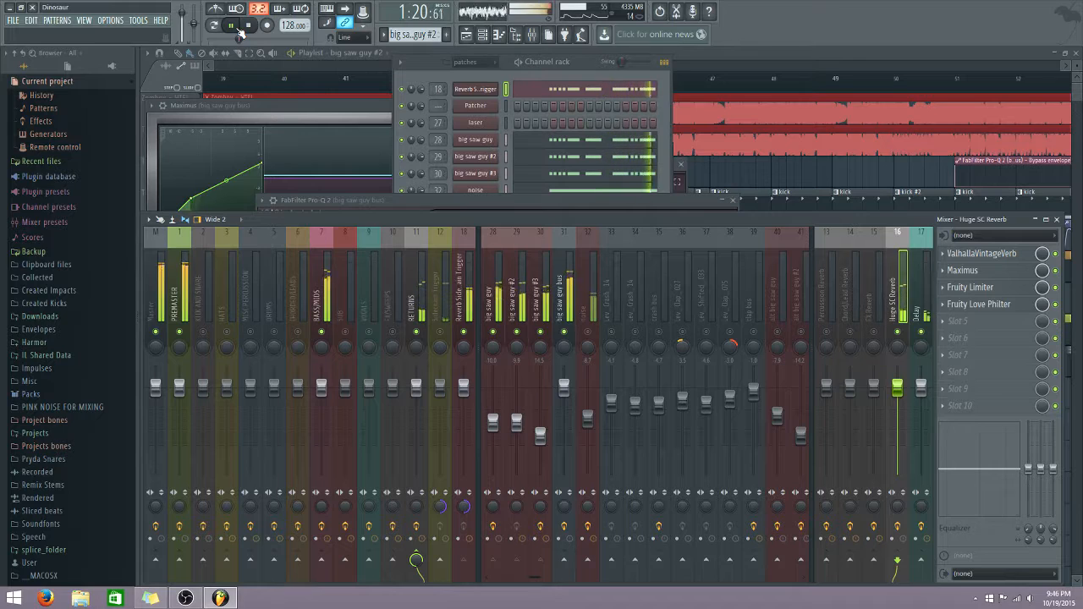
# Step: Finish auditioning the big saw guy layers with the Huge SC Reverb and stop playback
pyautogui.click(240, 30)
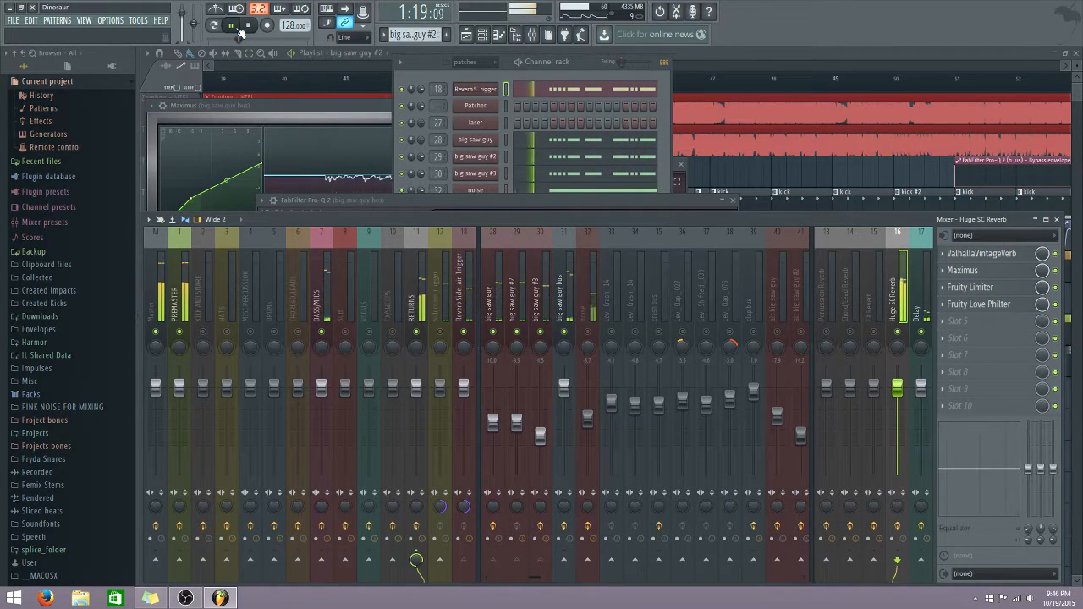
pyautogui.click(248, 28)
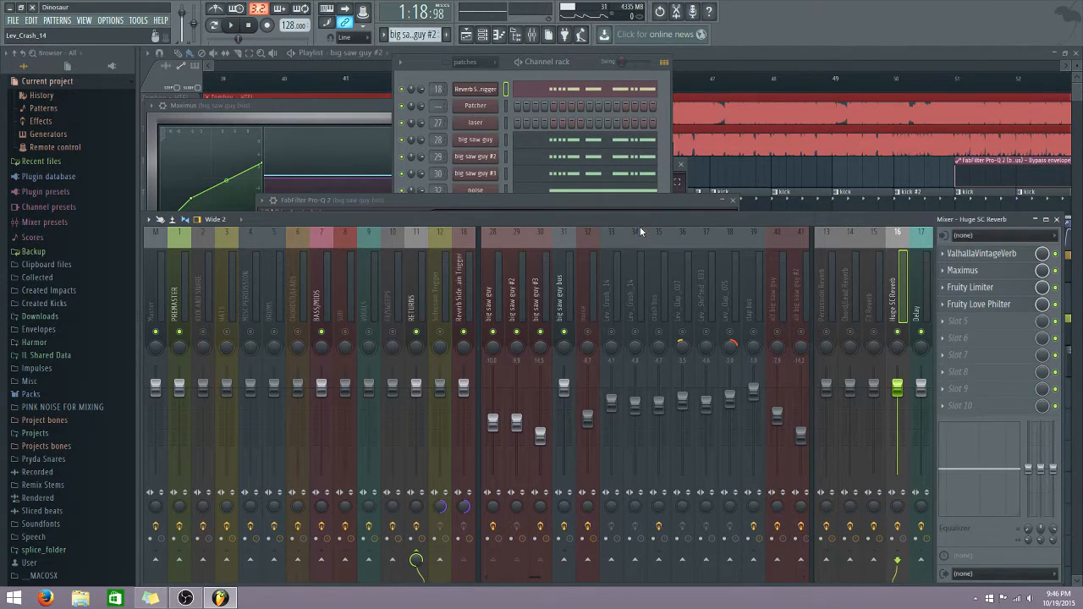
# Step: Open Maximus on the big saw guy bus and watch its compression display while playing the three layers, and stop playback
pyautogui.click(560, 306)
pyautogui.click(979, 309)
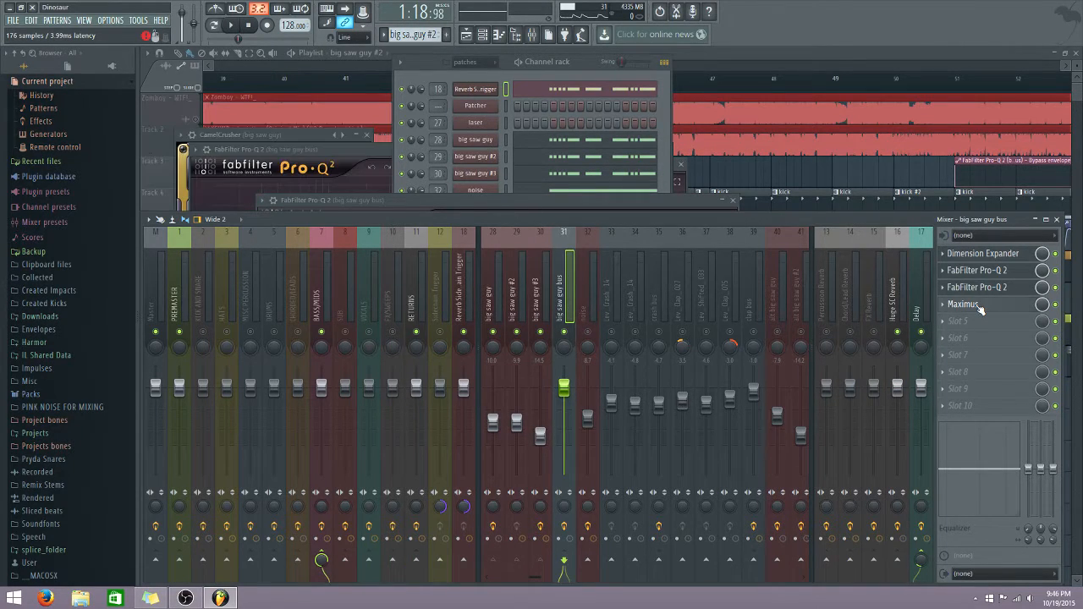
pyautogui.click(980, 308)
pyautogui.moveTo(344, 105); pyautogui.dragTo(682, 166)
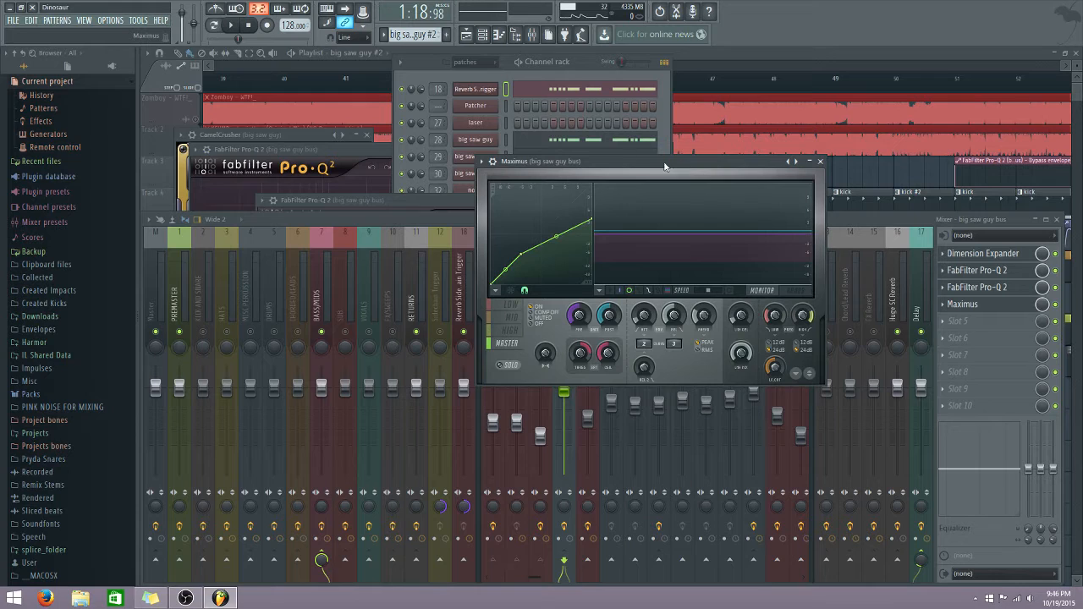
pyautogui.click(233, 28)
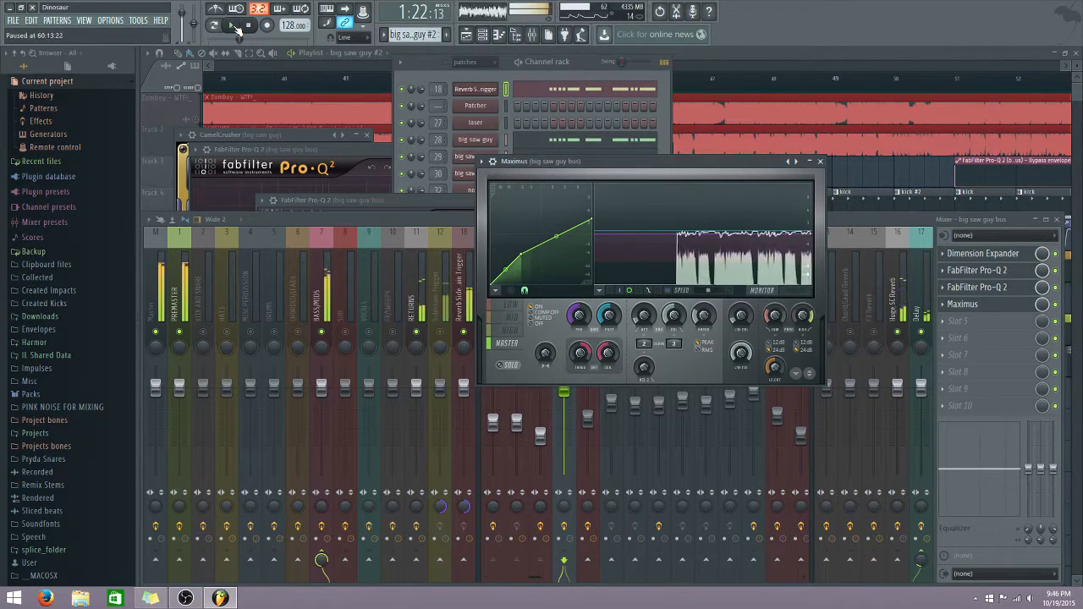
pyautogui.click(237, 30)
pyautogui.click(248, 27)
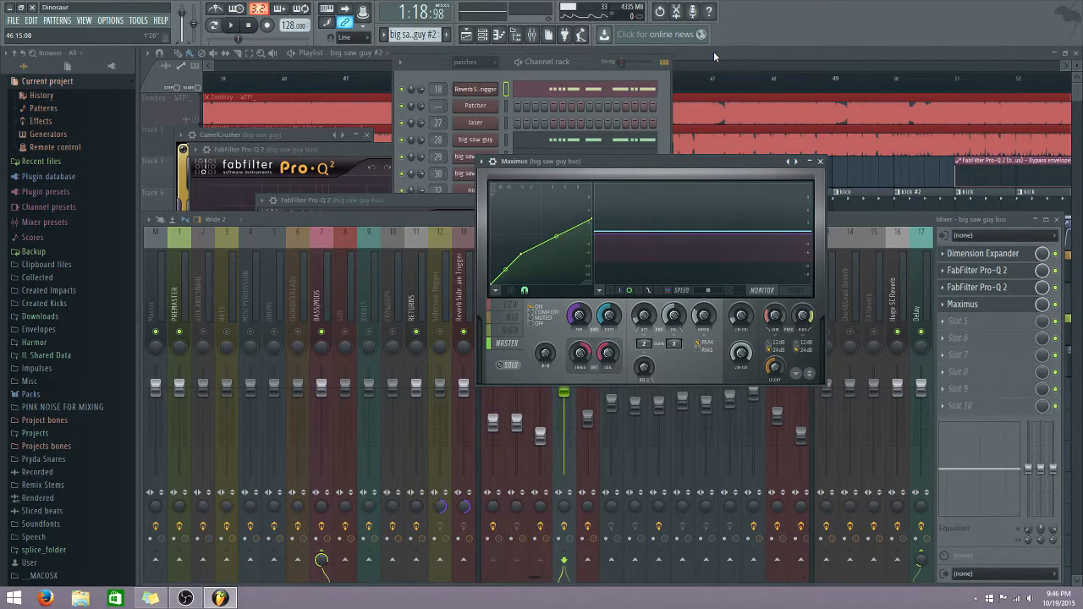
# Step: Return to the playlist and examine the big saw guy #2 clips and automation around bar 43
pyautogui.click(209, 66)
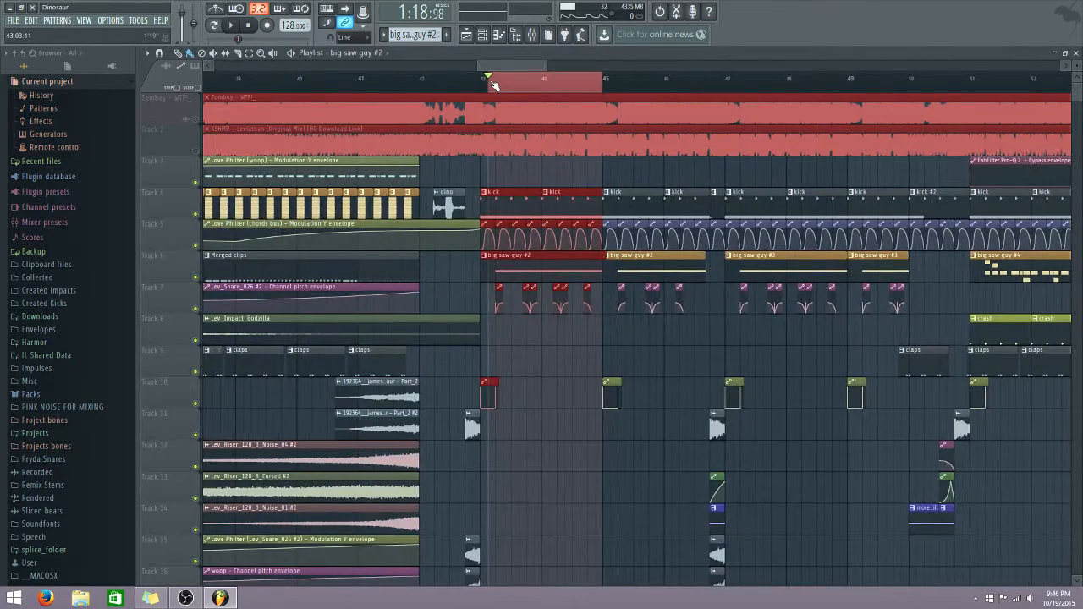
pyautogui.scroll(-3, 494, 84)
pyautogui.scroll(2, 495, 85)
pyautogui.scroll(4, 496, 85)
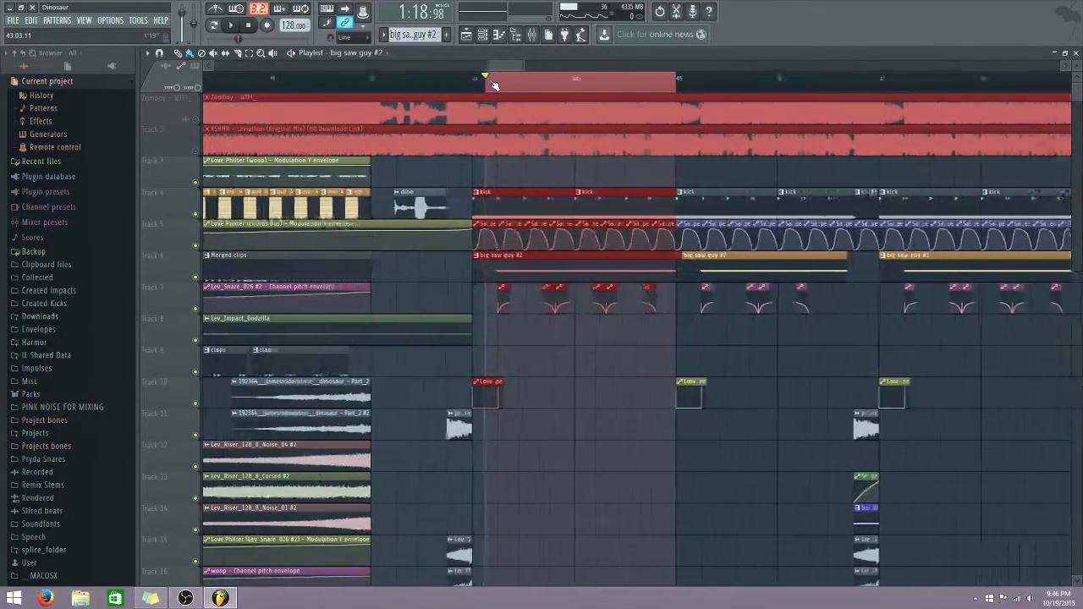